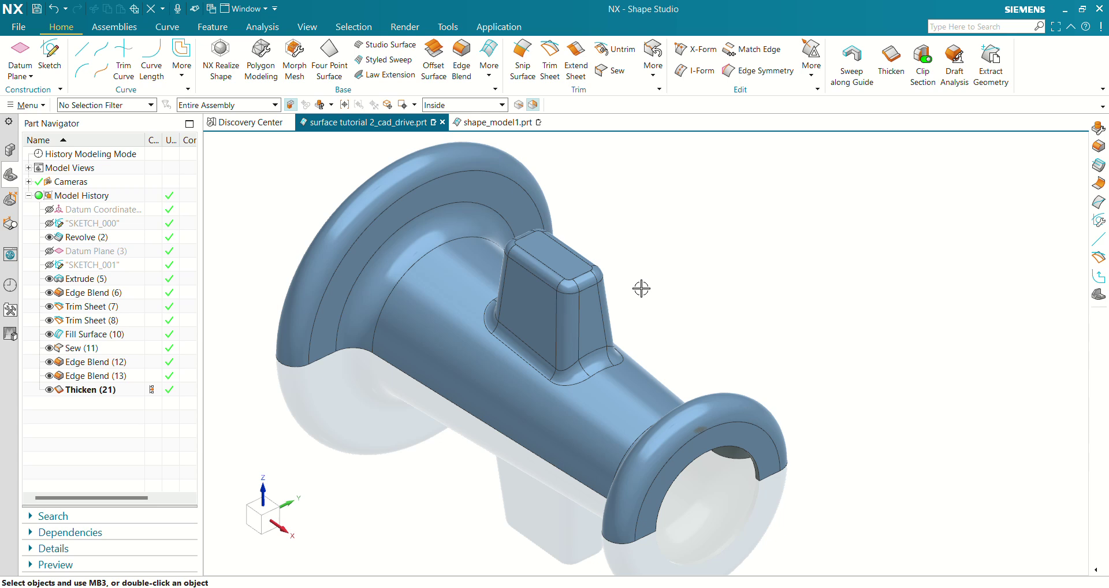
- Switch to the empty shape_model1.prt part and start a sketch on the Front datum plane
middle_click_drag(642, 287, 639, 272)
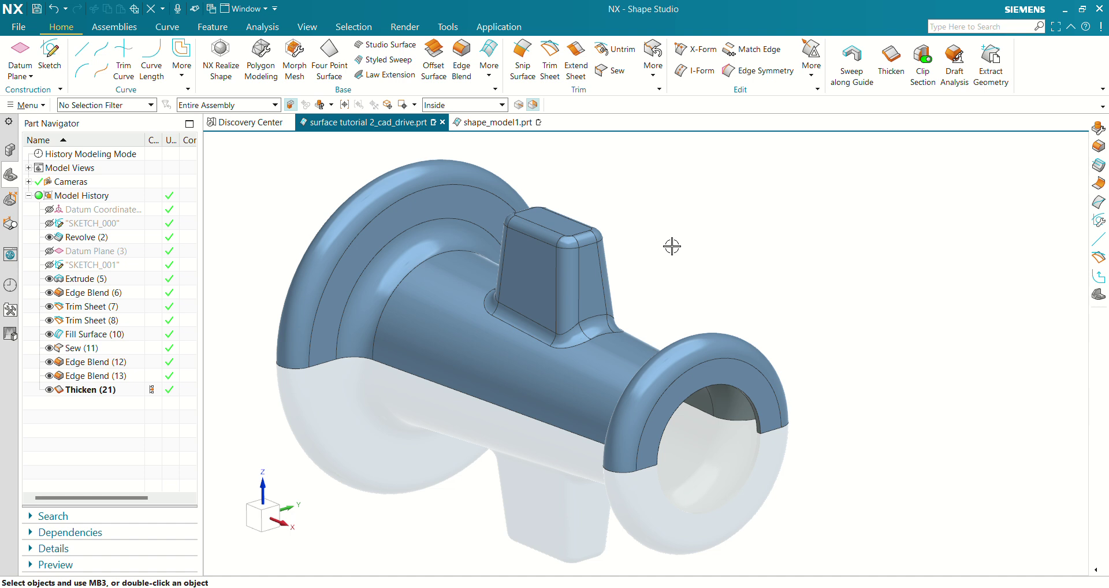
middle_click_drag(672, 243, 601, 208)
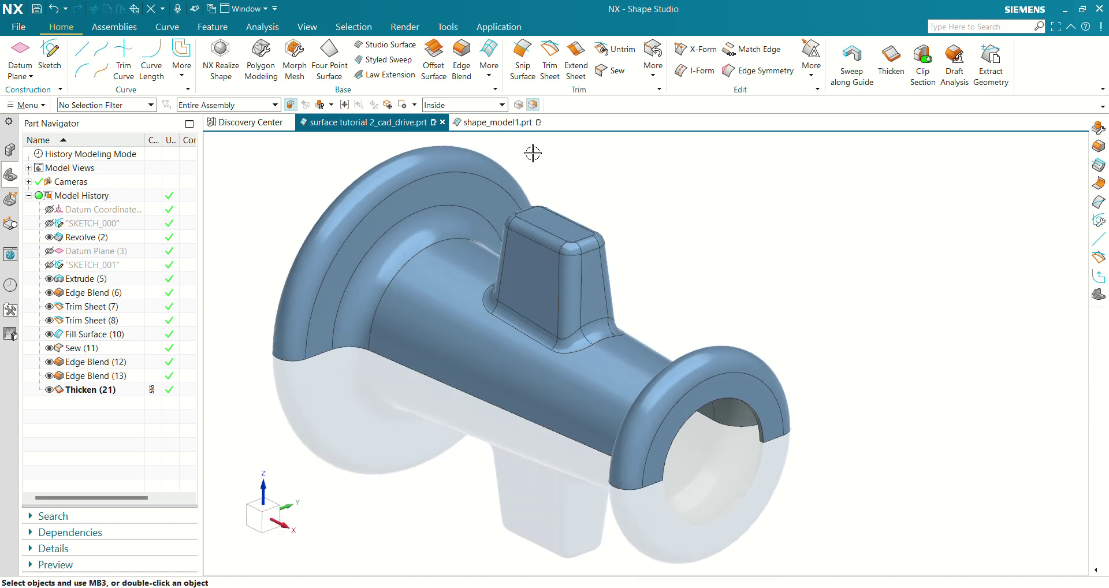
left_click(494, 122)
left_click(51, 60)
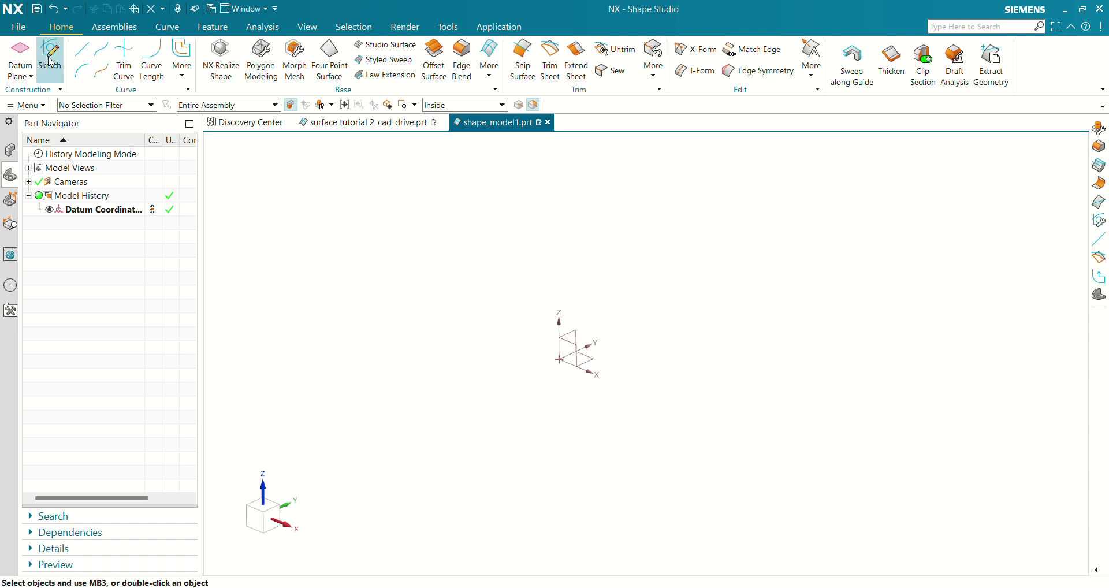
scroll(540, 309, "down", 3)
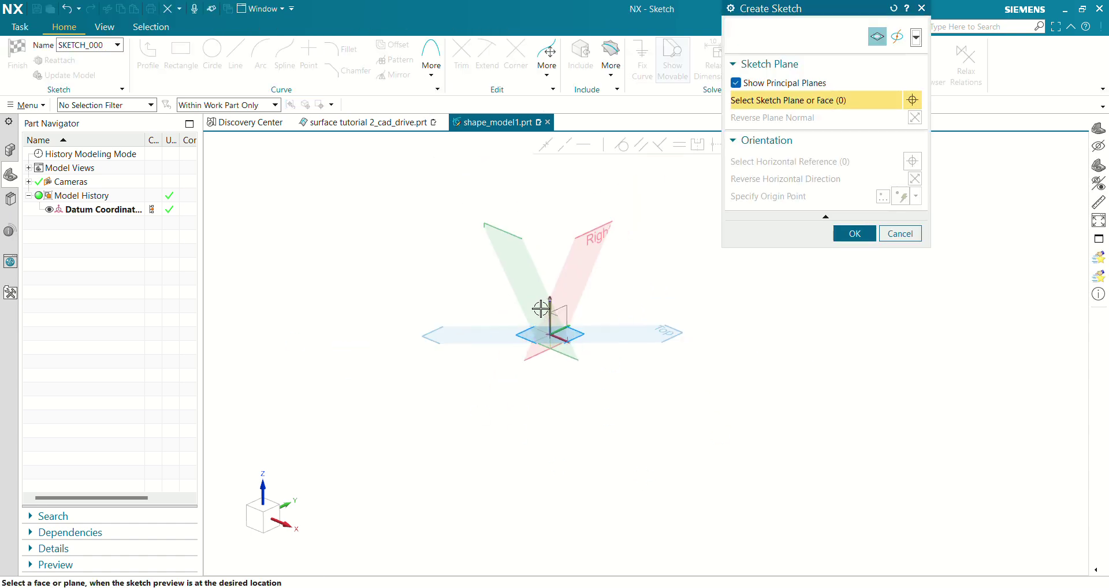
middle_click_drag(540, 309, 541, 292)
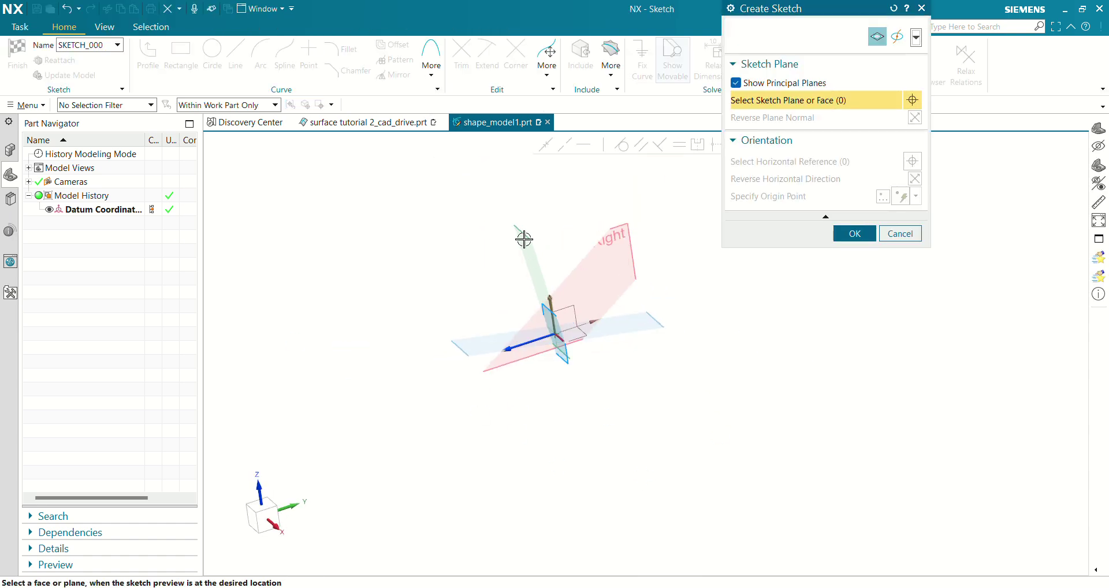
left_click(525, 236)
left_click(855, 233)
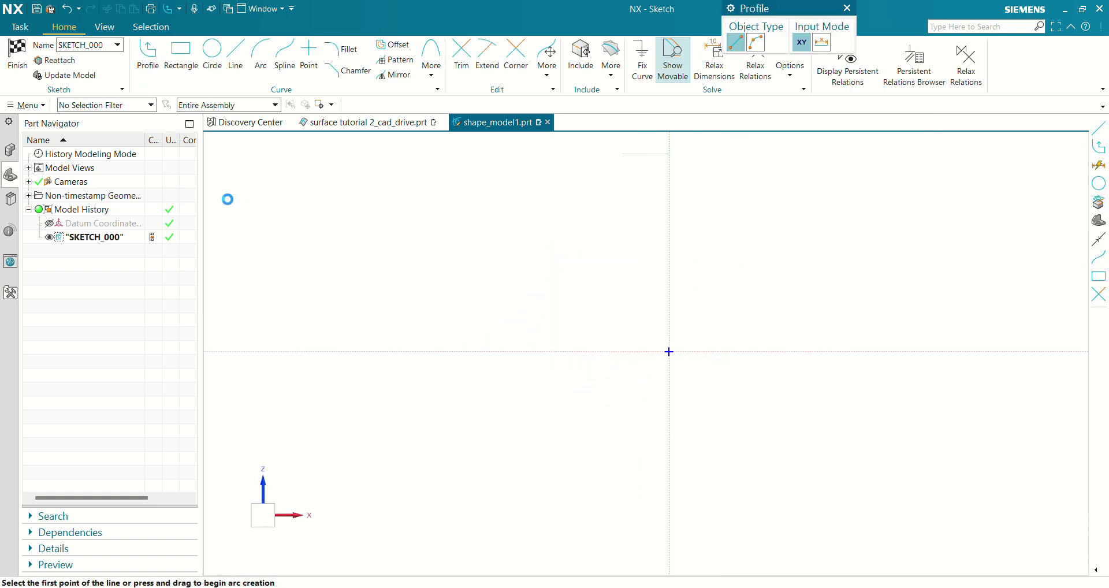
- Draw the open profile: riser, half-circle arch, long sloping line, second arch and right riser
left_click(488, 275)
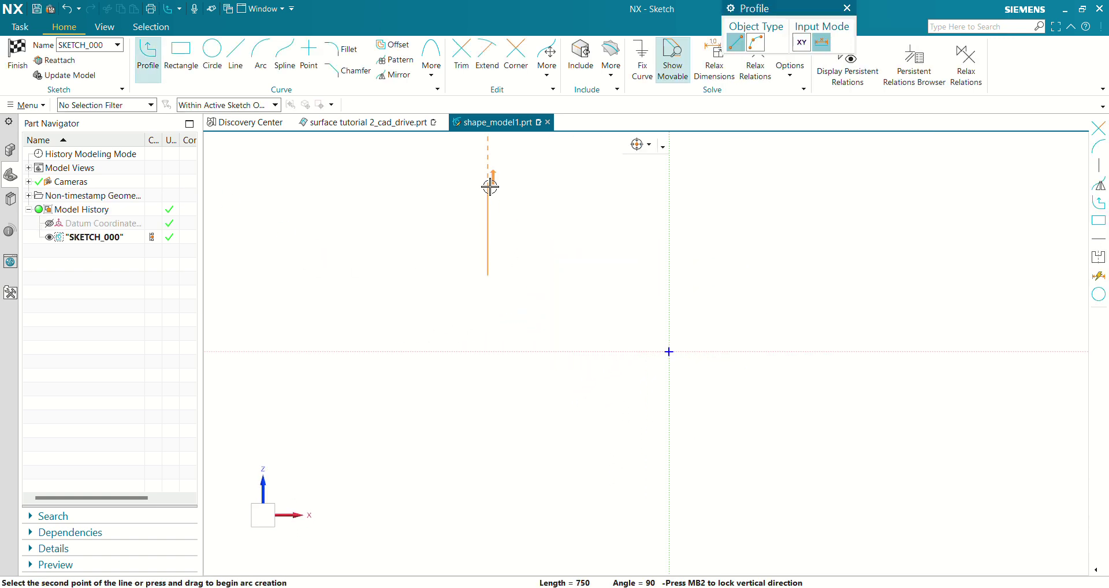
left_click(488, 222)
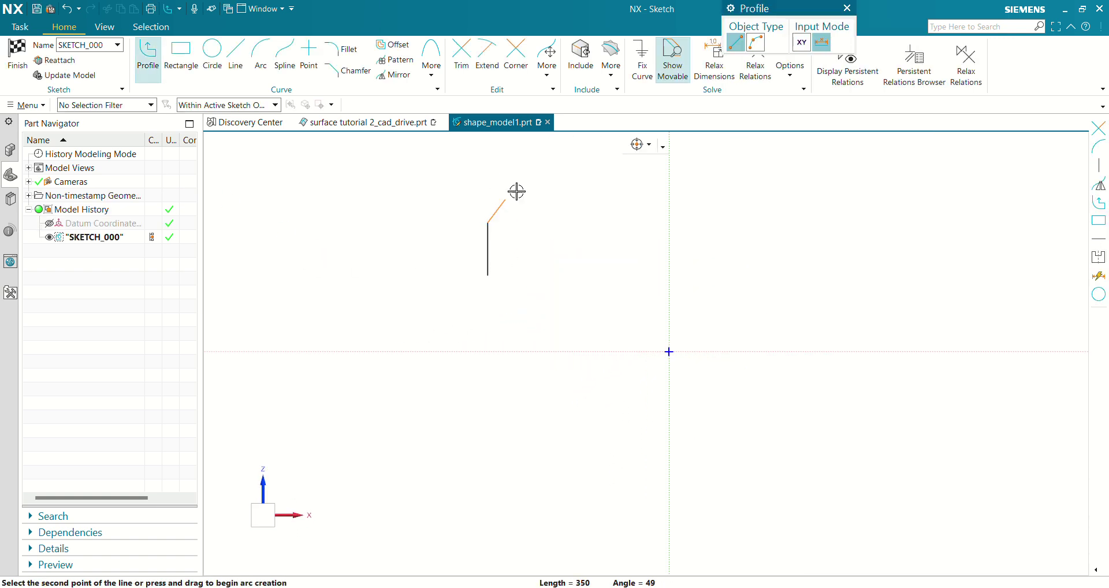
left_click(757, 46)
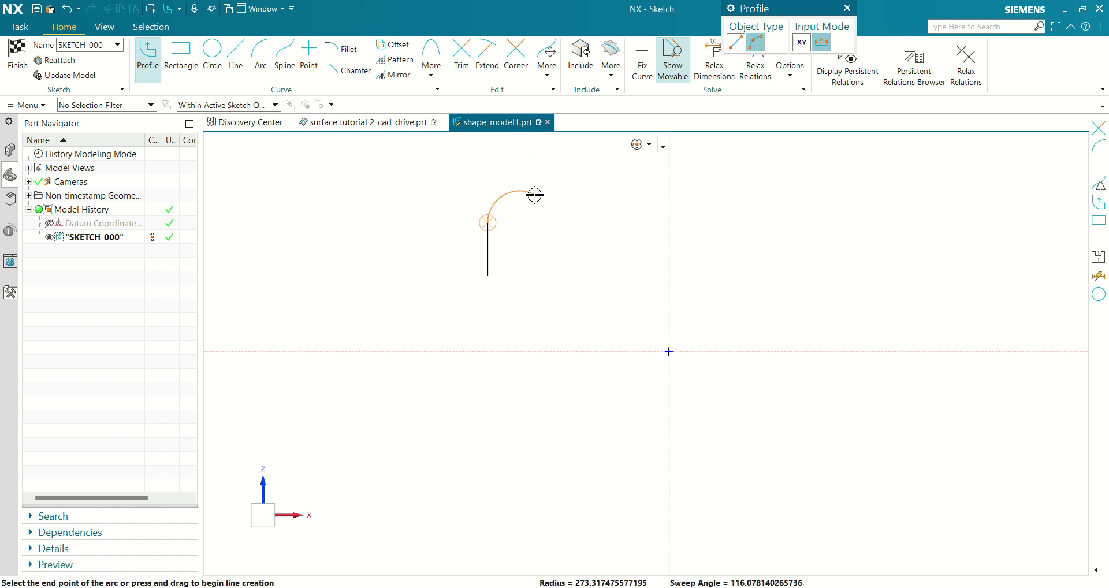
left_click(541, 225)
left_click(537, 279)
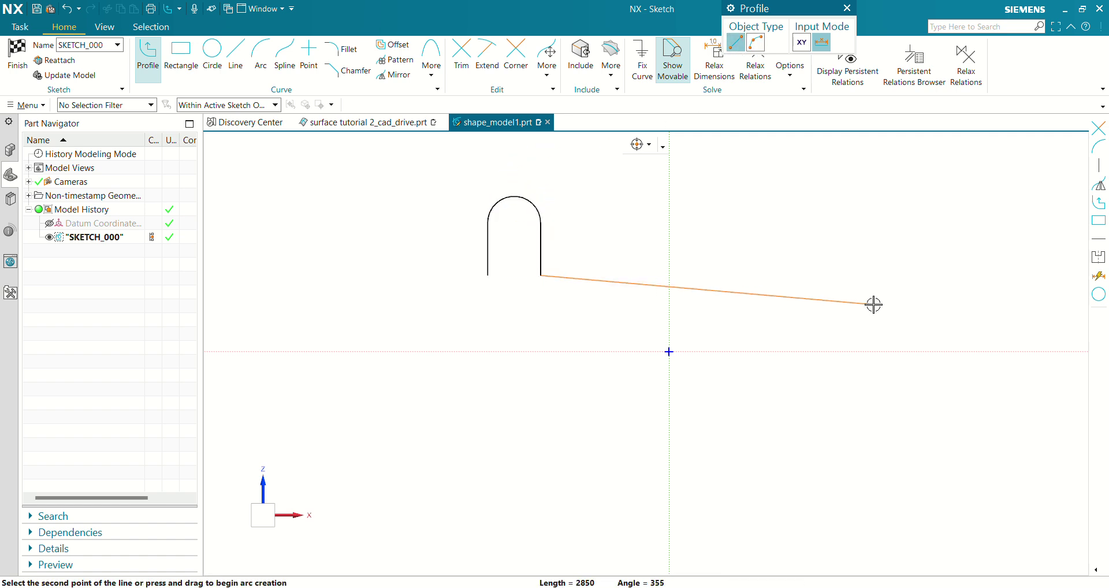
left_click(874, 304)
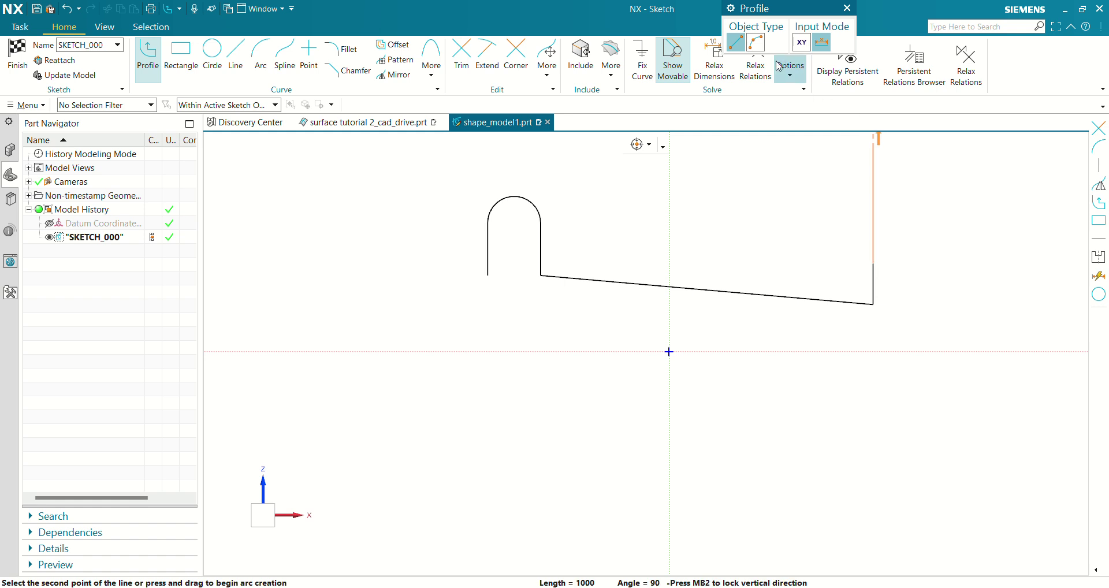
left_click(756, 42)
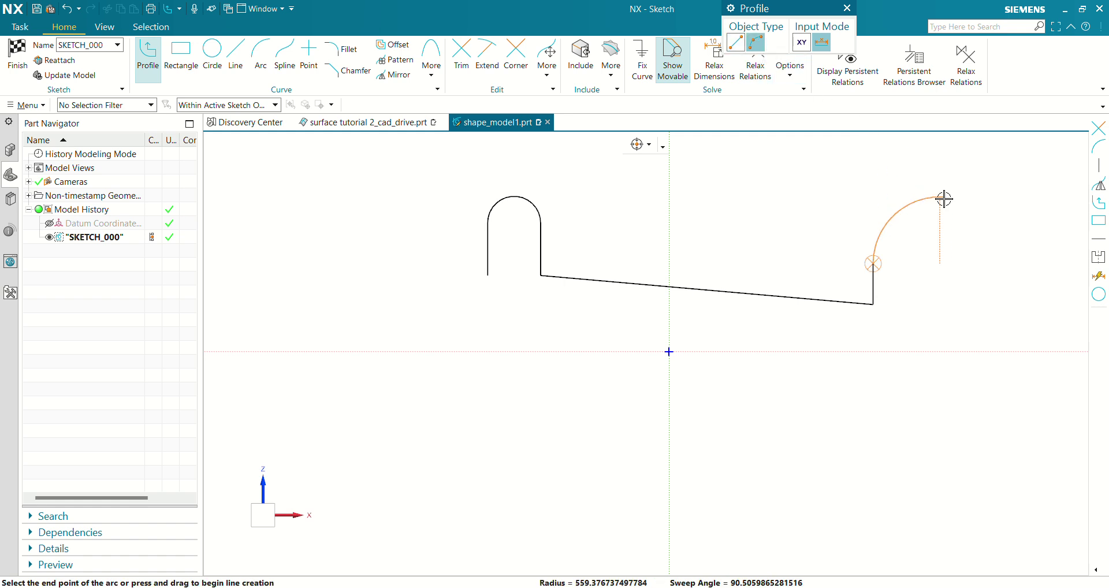
left_click(918, 263)
left_click(918, 305)
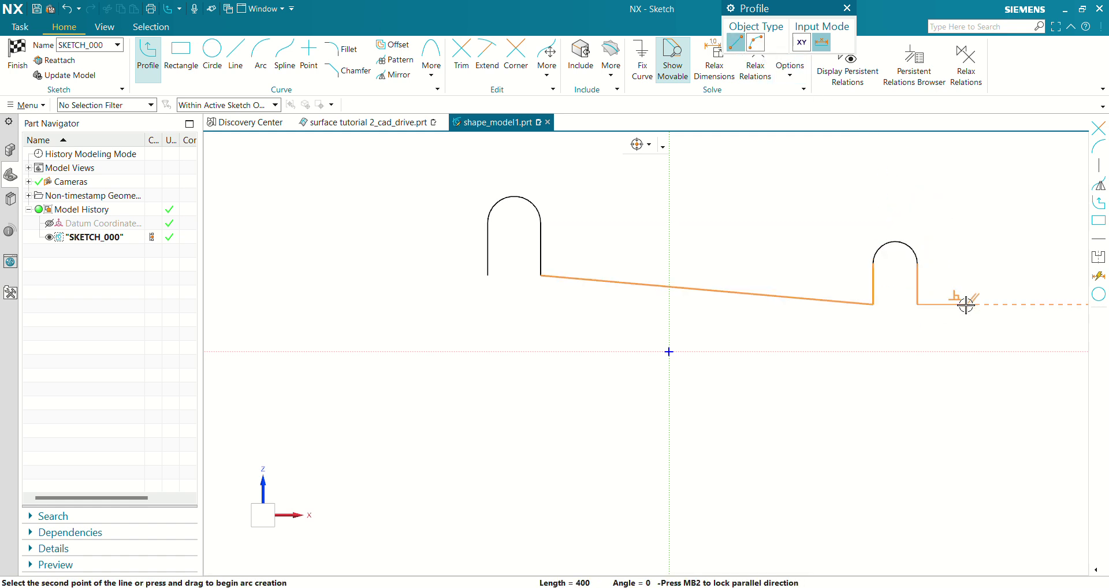
key("Escape")
- Select the two outer vertical lines and close the display settings that appear
scroll(953, 324, "up", 2)
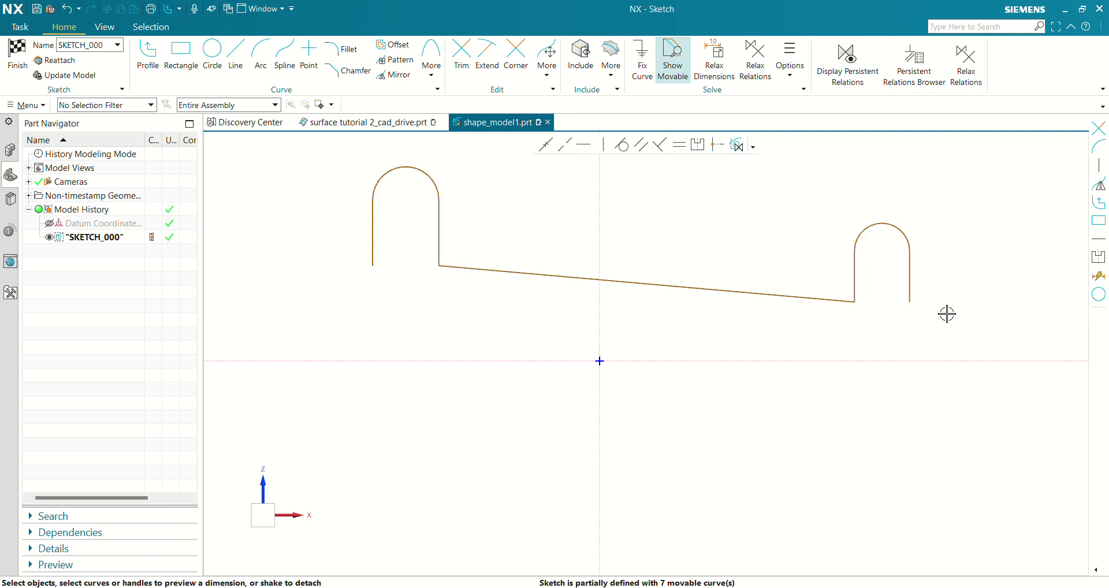
middle_click_drag(818, 358, 771, 364, "shift")
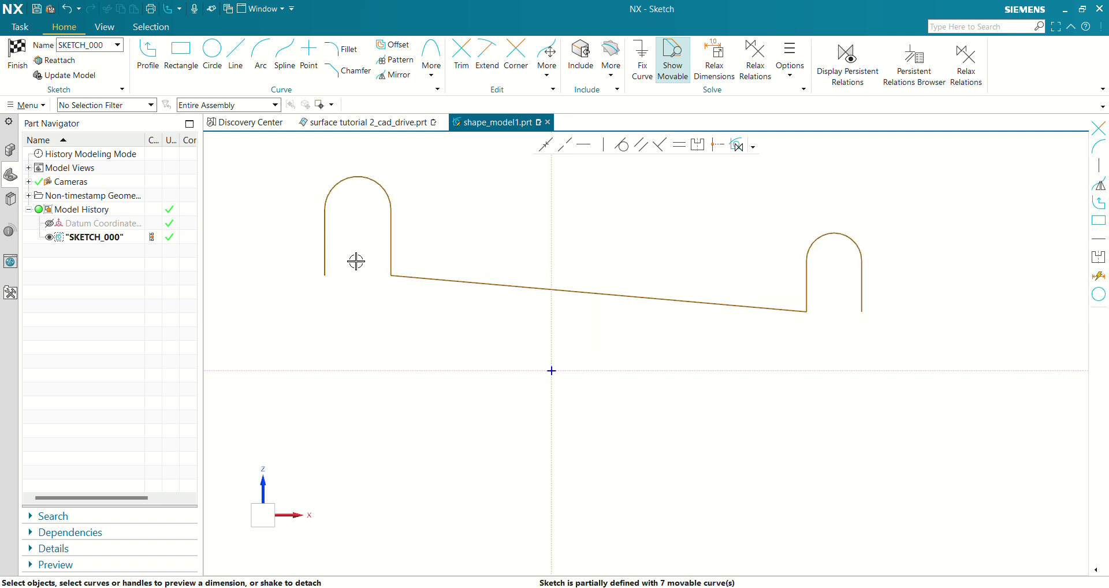
left_click(324, 242)
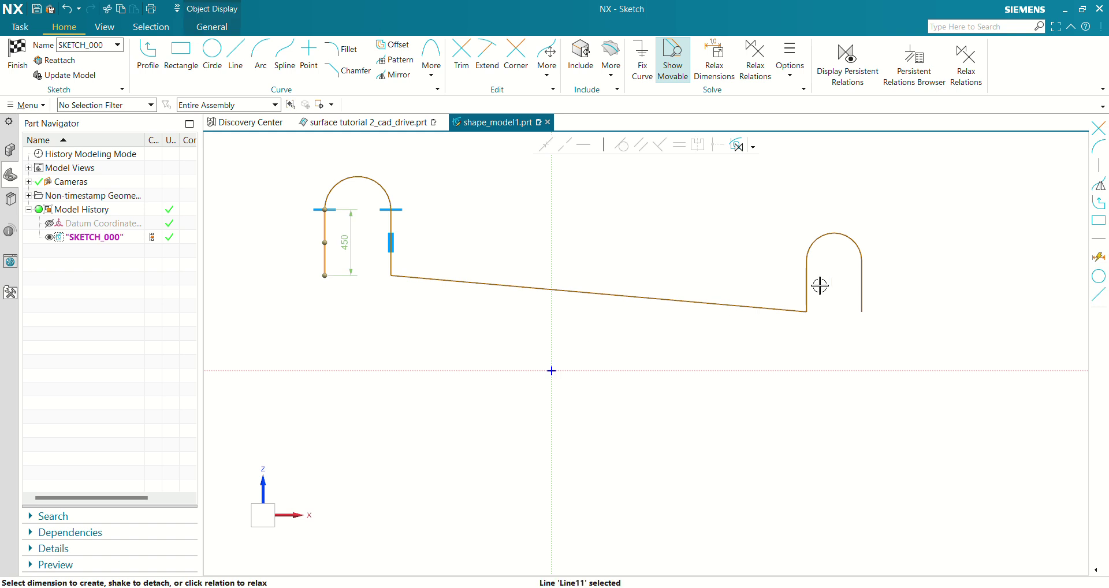
left_click(864, 291)
key("Escape")
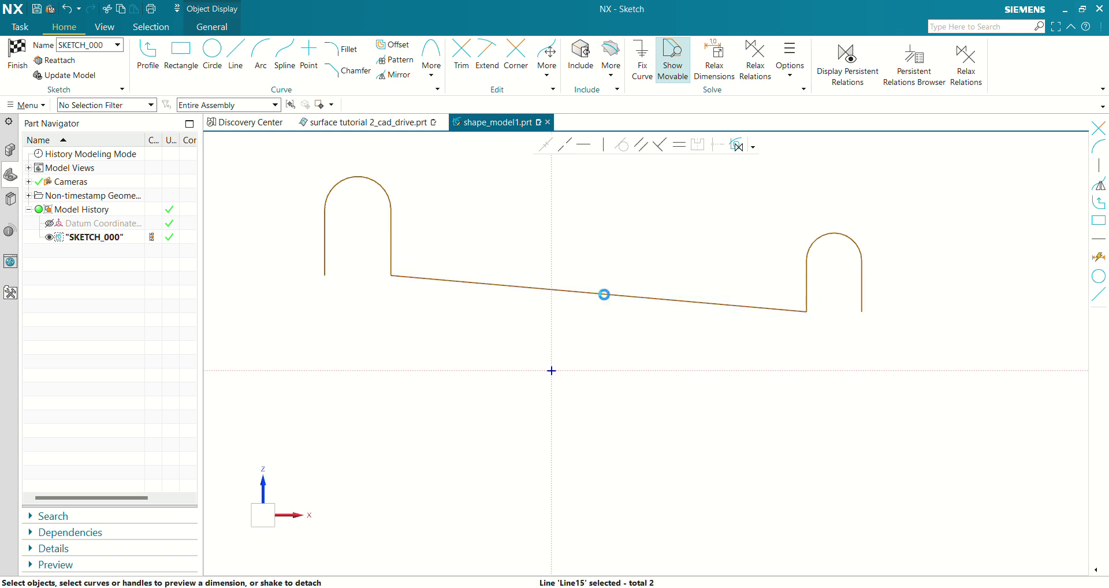
left_click(809, 403)
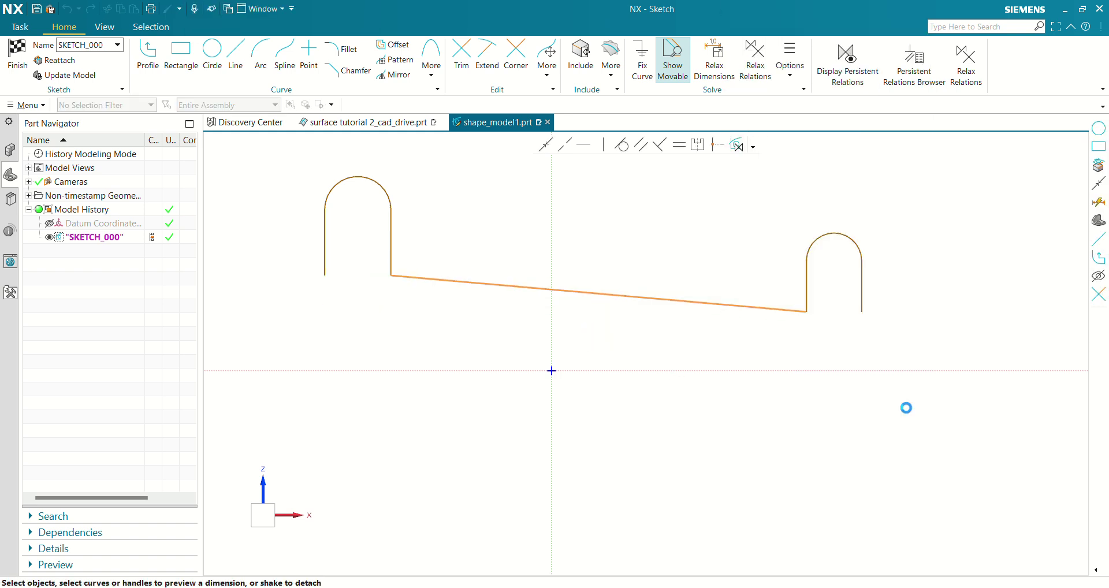
- Dimension the outer vertical lines 180 apart, scaling the whole sketch, and fit the view
left_click(323, 239)
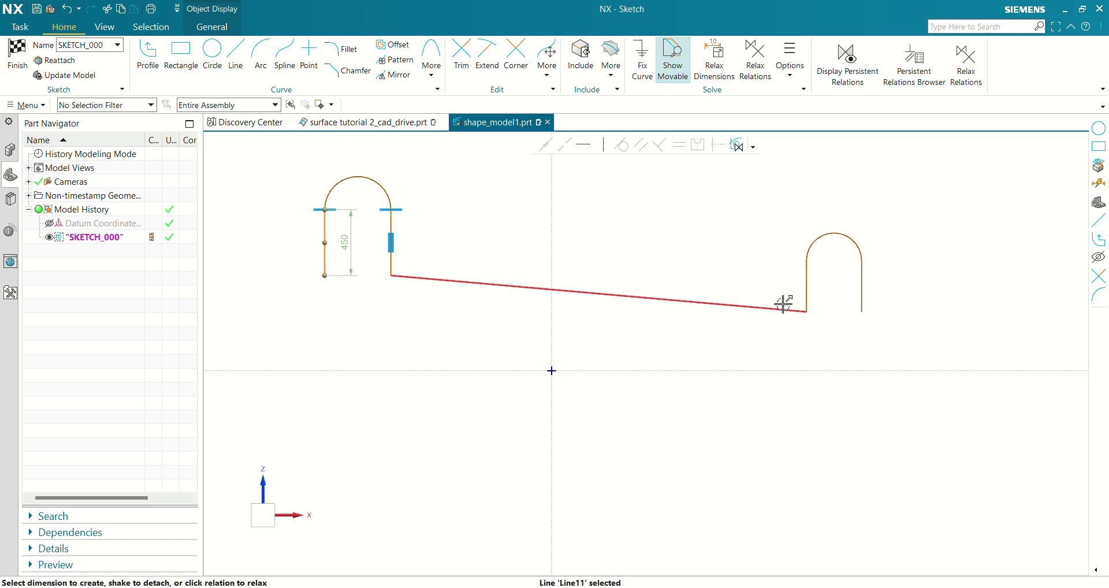
left_click(863, 289)
left_click(609, 283)
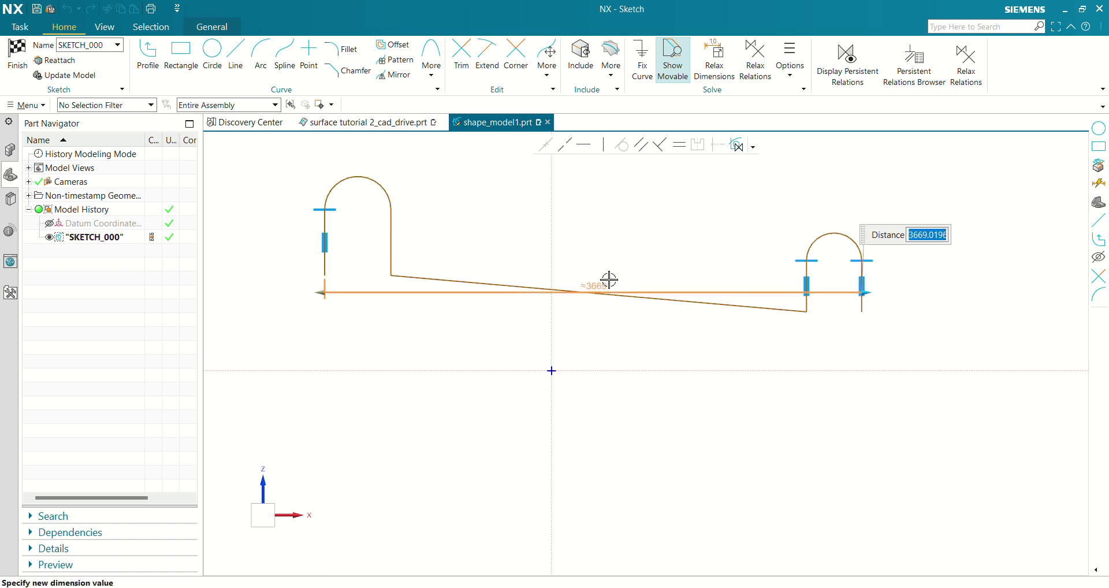
type("180")
key("Return")
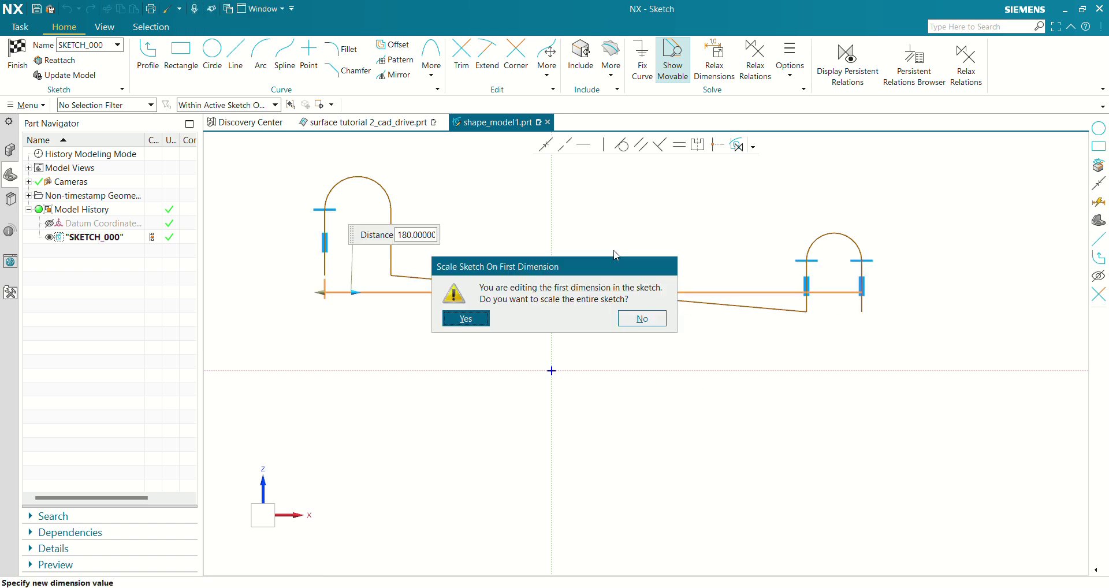
left_click(465, 318)
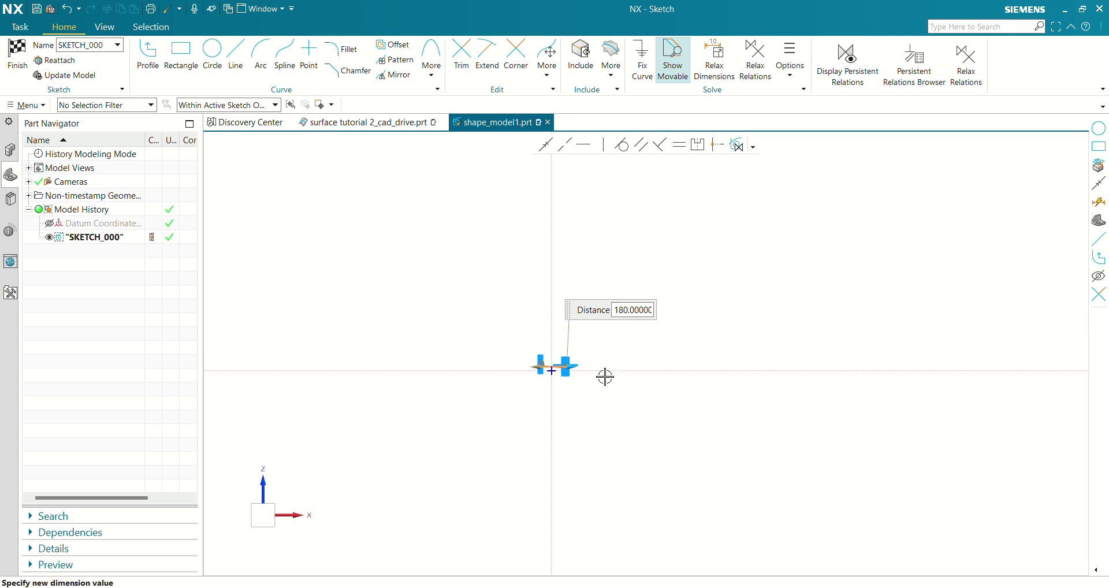
key("ctrl+f")
scroll(574, 367, "down", 4)
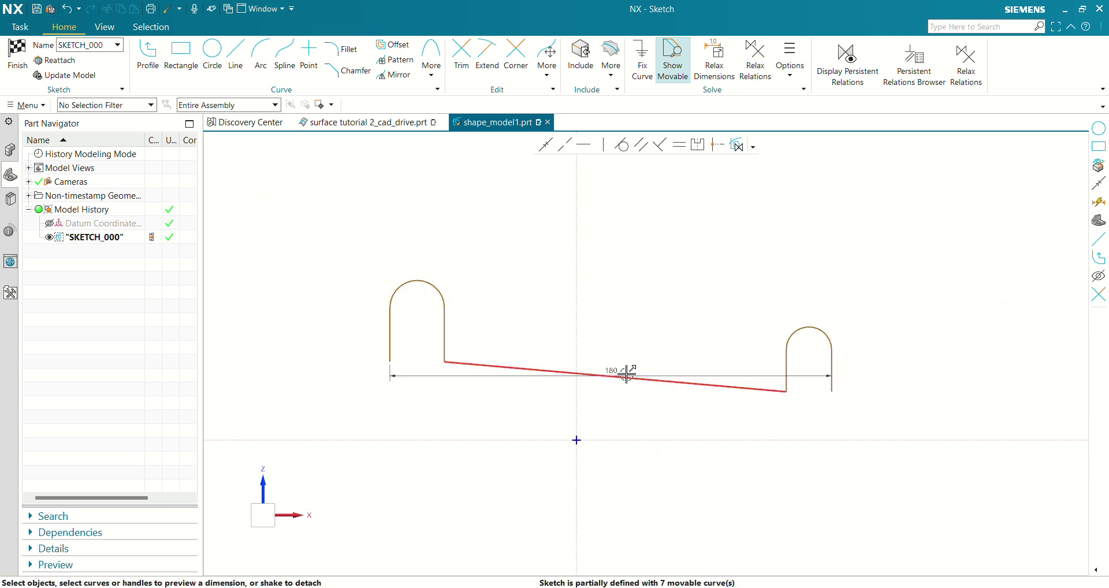
- Move the 180 dimension below the sketch and dimension the right line 90 from the vertical axis
left_click_drag(617, 373, 623, 539)
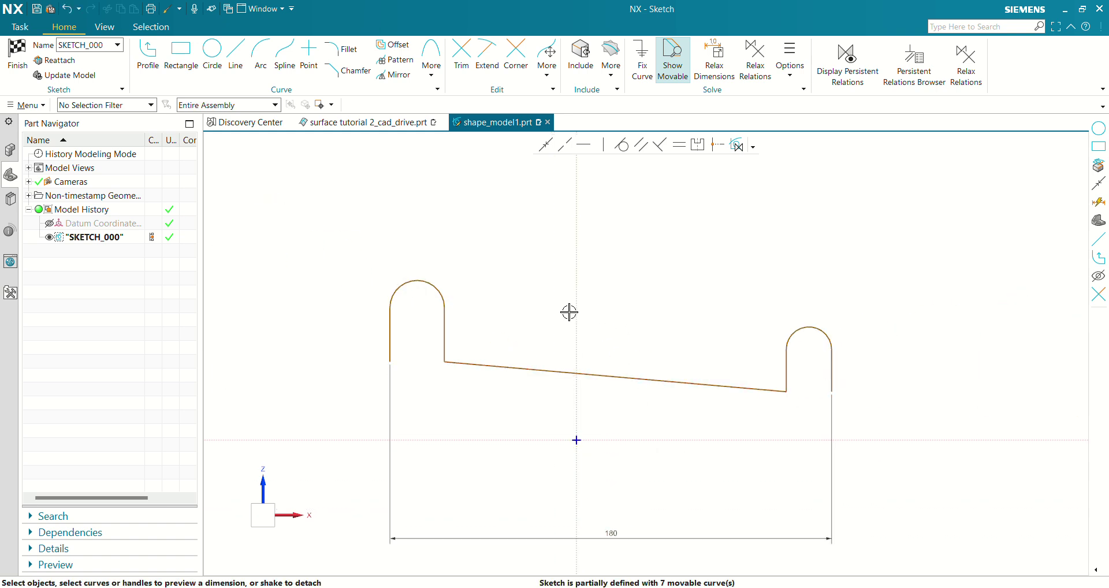
left_click(577, 305)
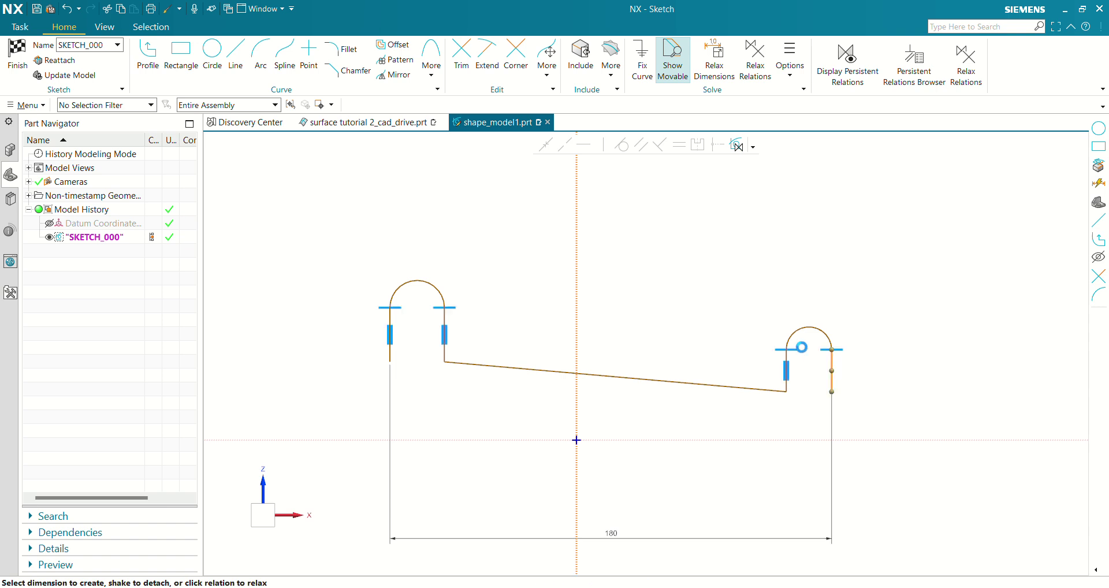
left_click(831, 370)
left_click(705, 370)
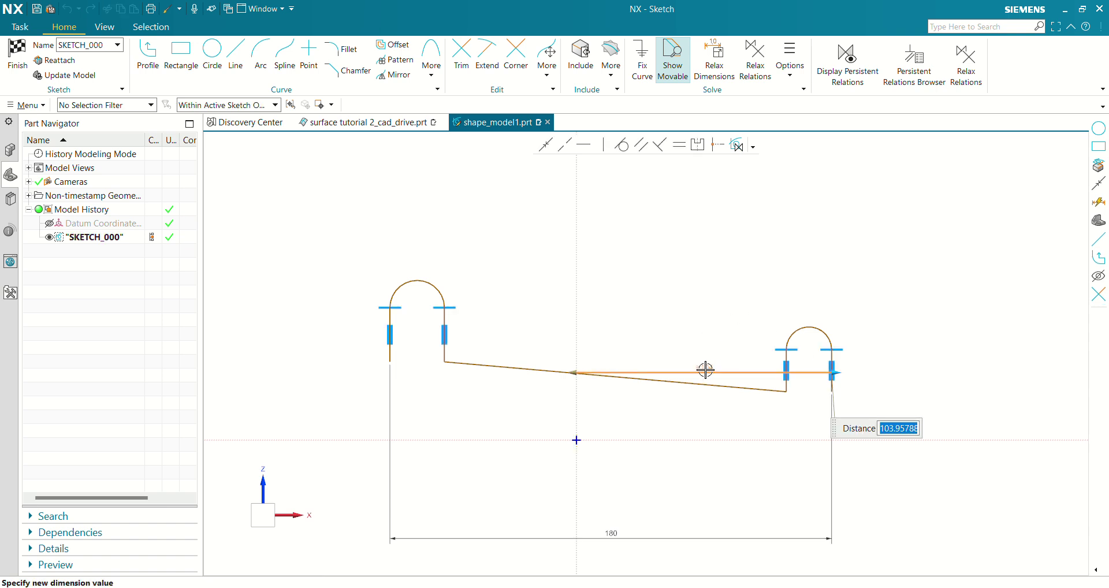
type("90")
key("Return")
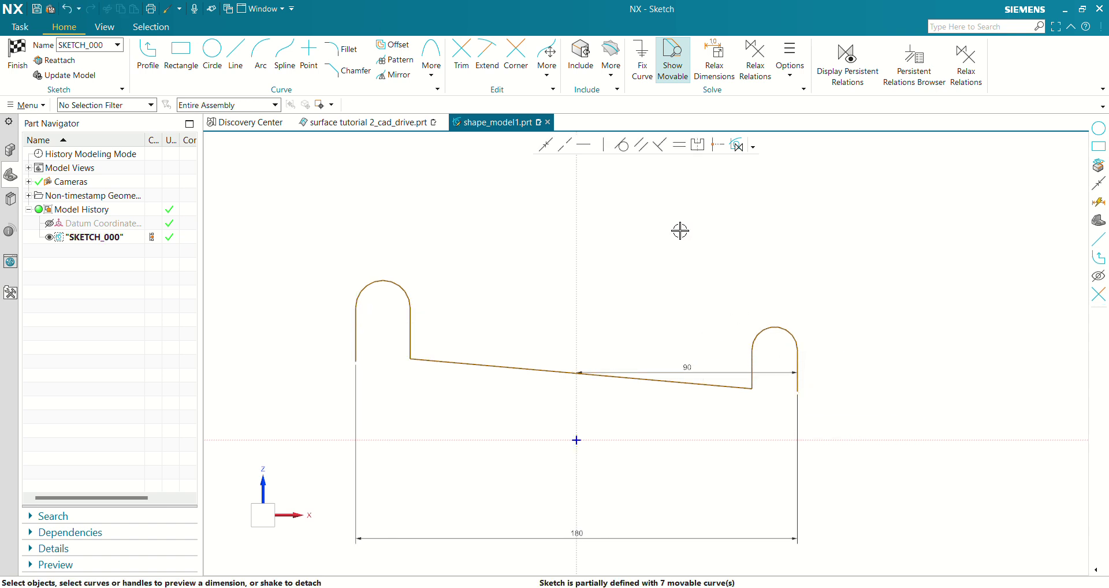
- Add vertical offsets of 35 for the left line start and 25 for the right line end
left_click(355, 363)
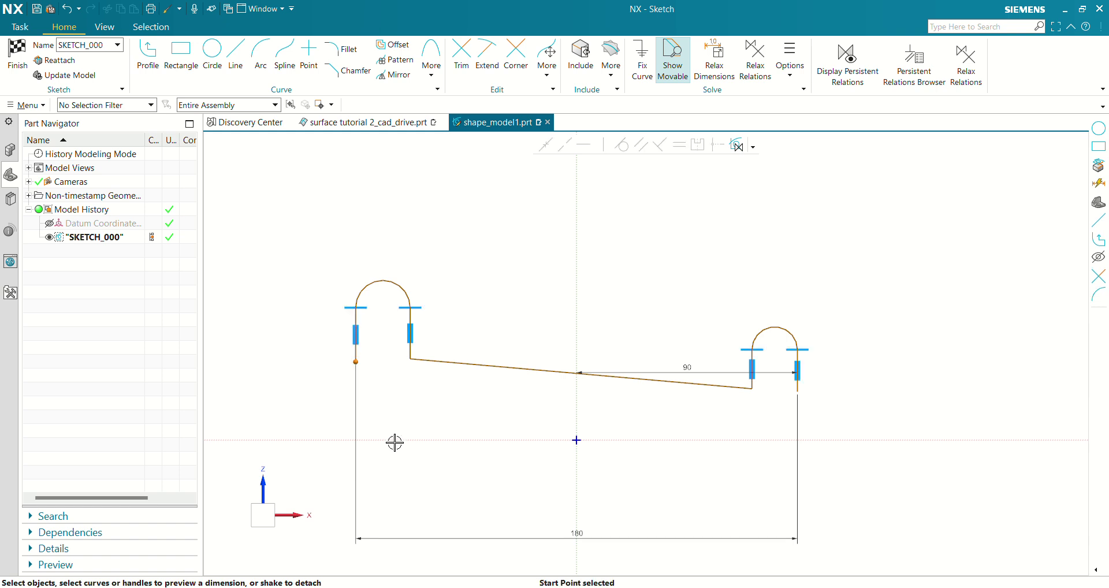
left_click(364, 403)
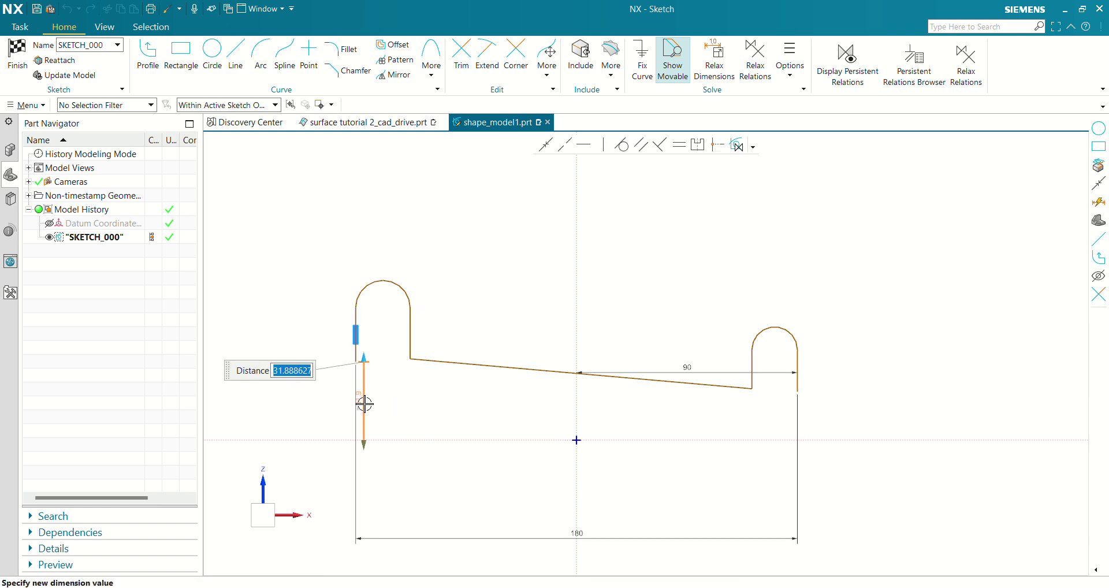
type("35")
key("Return")
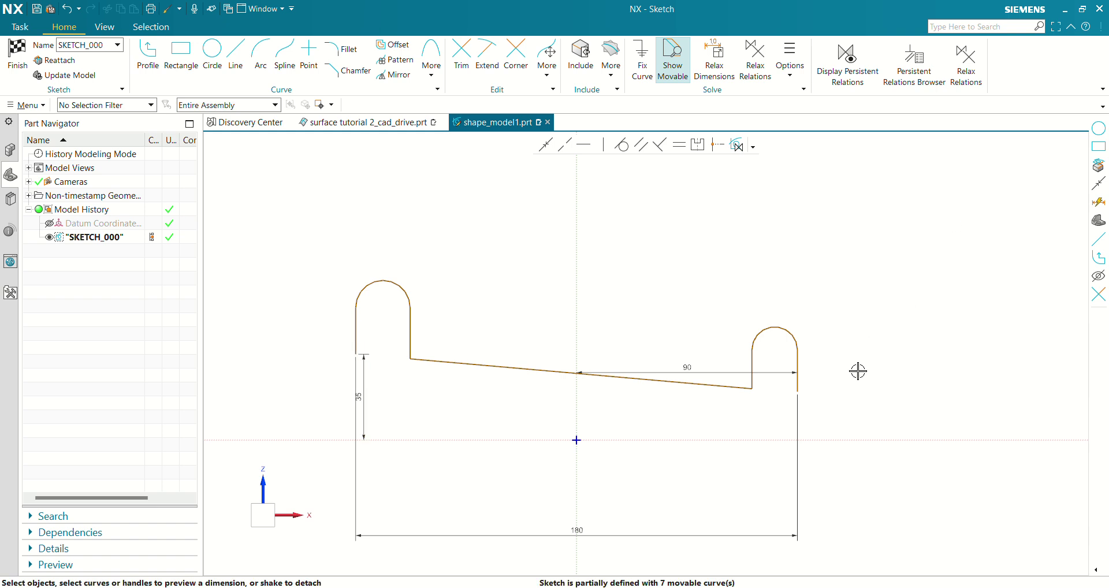
left_click(845, 442)
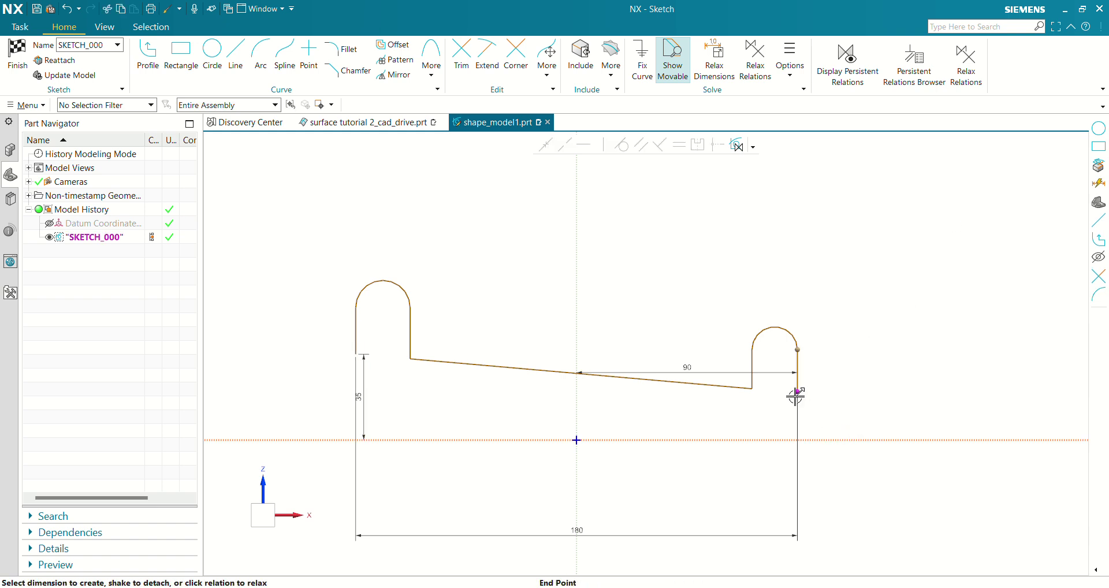
left_click(796, 396)
left_click(809, 416)
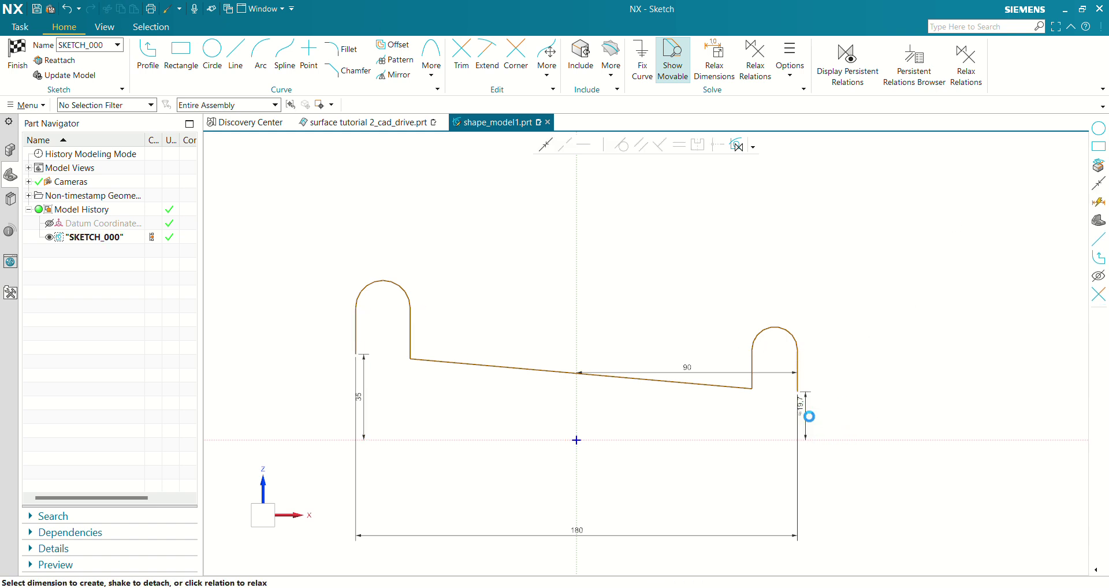
type("25")
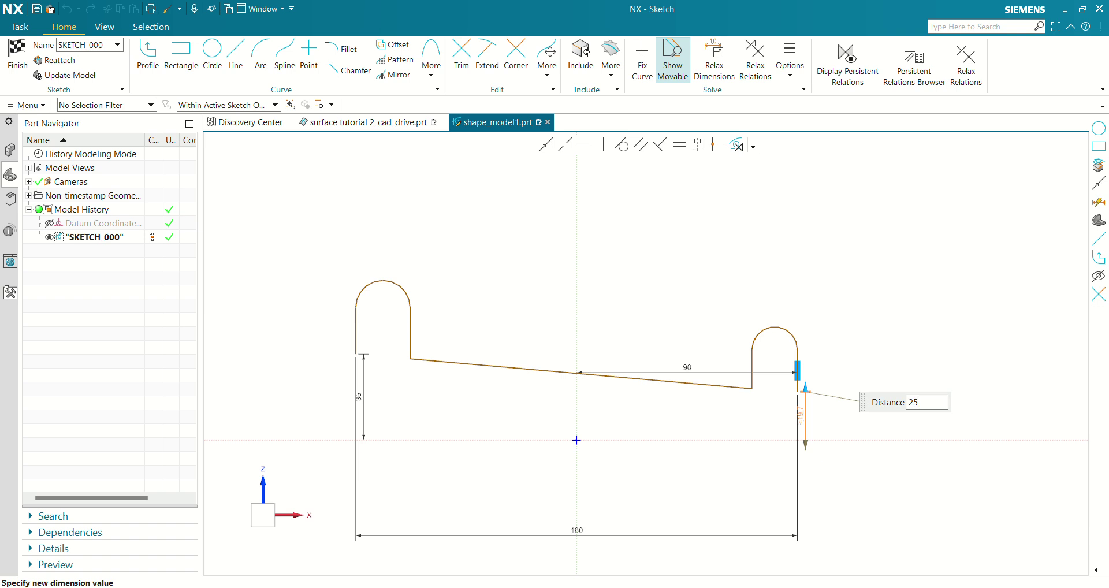
key("Return")
- Give the right end a 10 riser height, an R7.5 arc and equal-length sides
scroll(849, 366, "up", 3)
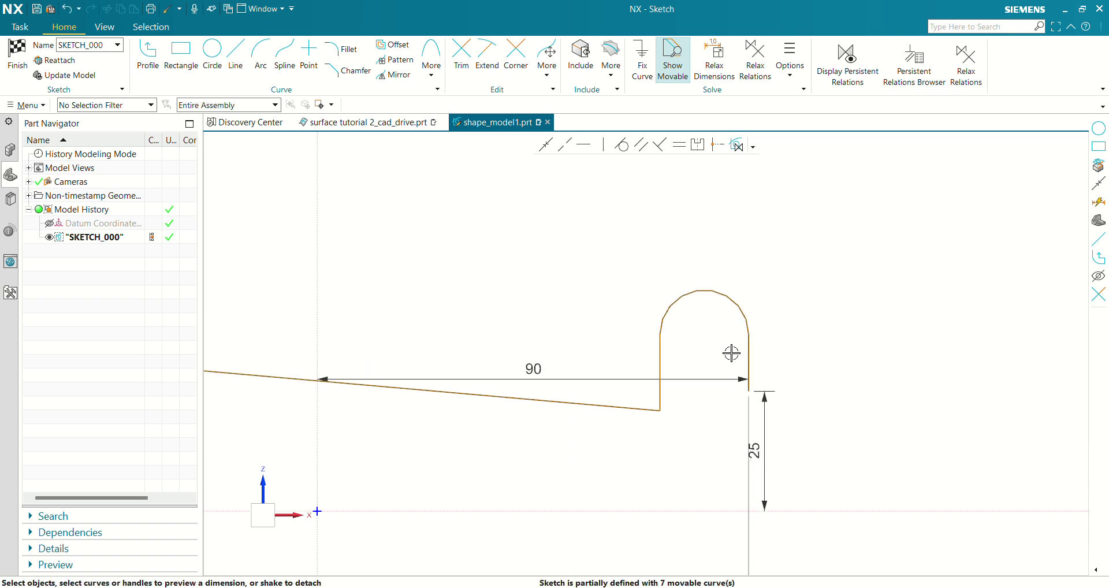
left_click(749, 354)
left_click(721, 362)
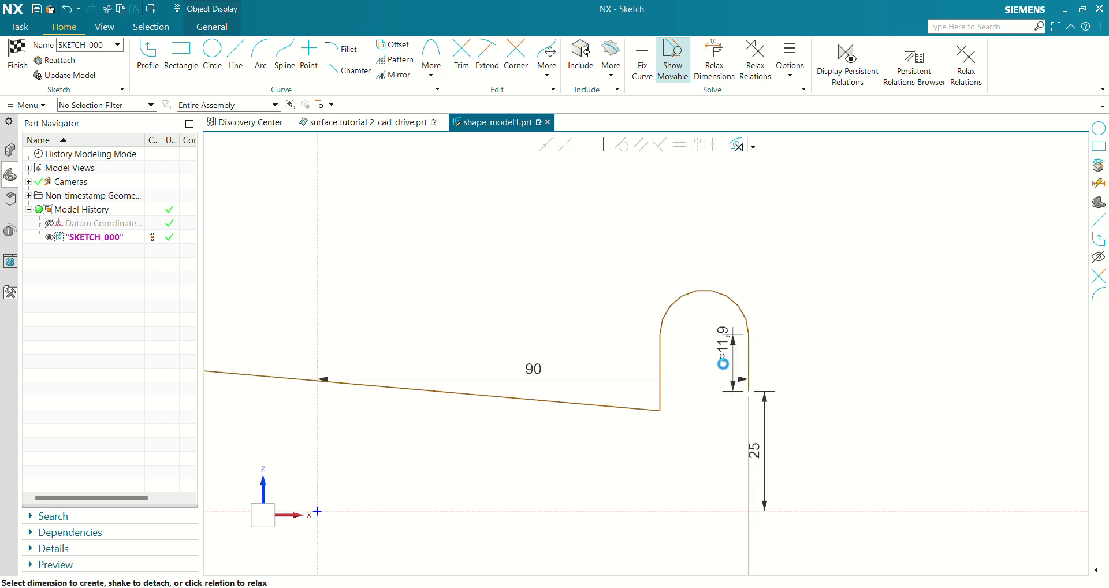
type("10")
key("Return")
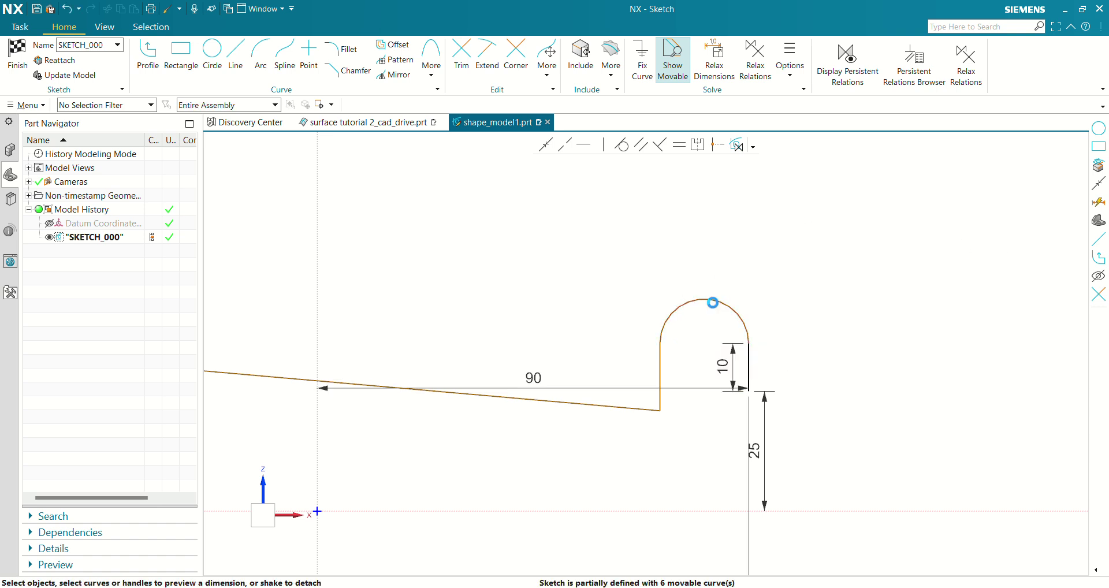
left_click(713, 302)
left_click(705, 253)
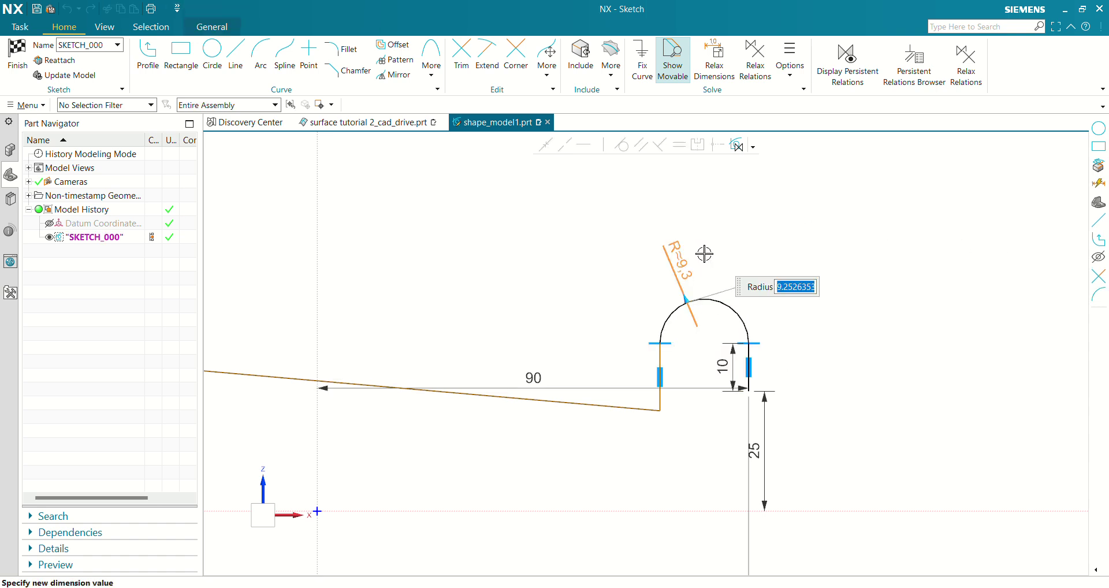
type("7.5")
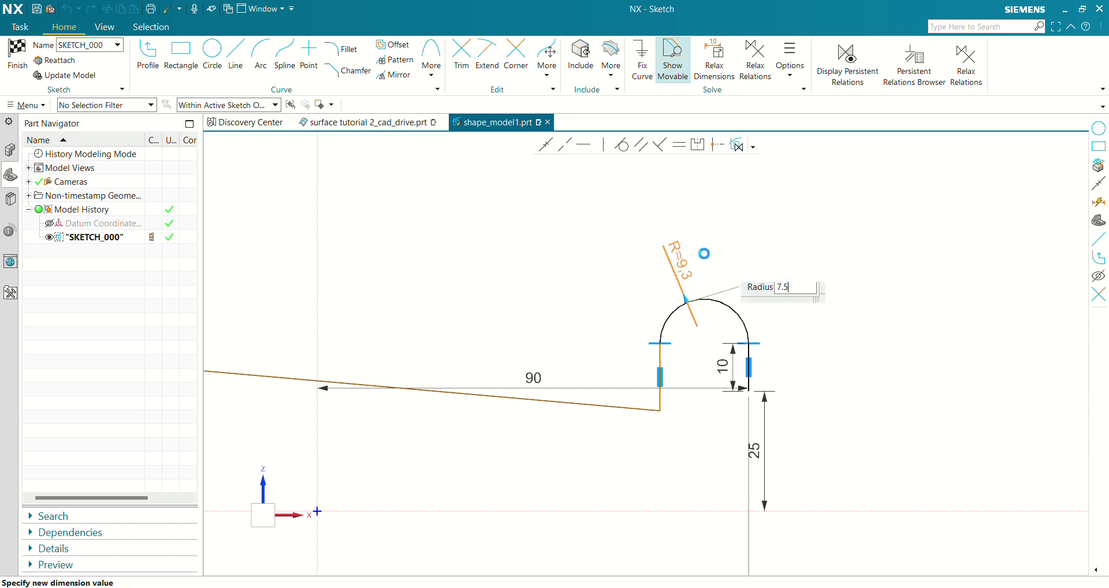
key("Return")
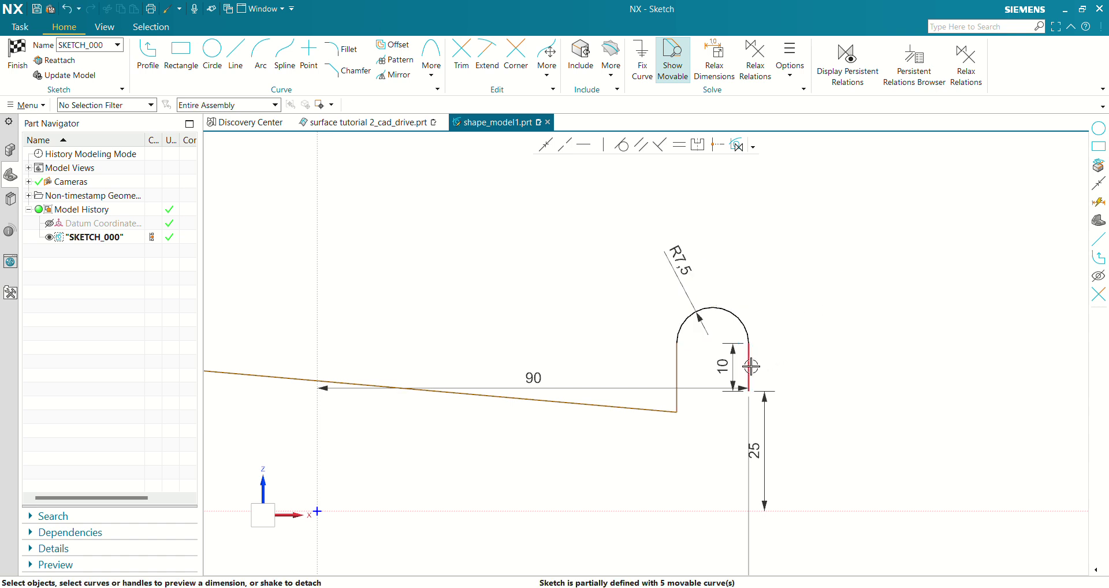
left_click(751, 366)
left_click(675, 360)
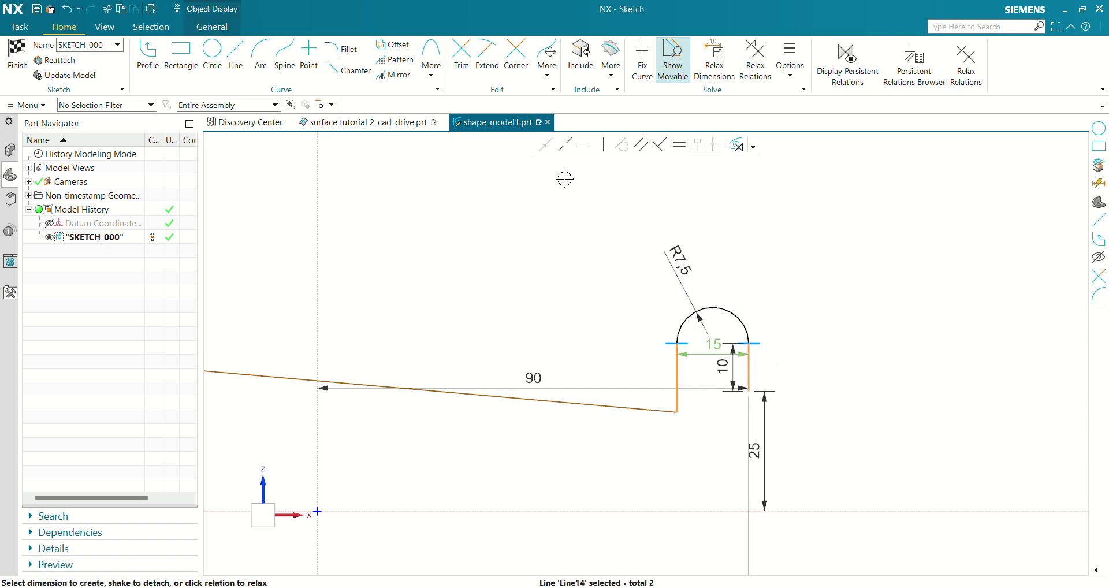
left_click(680, 146)
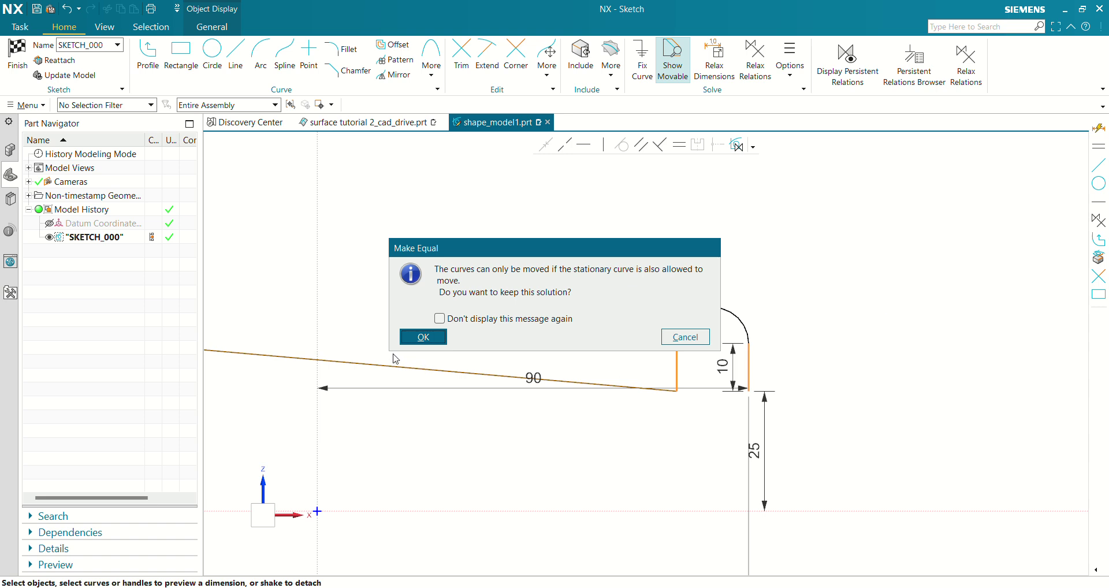
left_click(424, 337)
- Set the left arc's radius to 7.5
scroll(788, 253, "down", 2)
scroll(665, 349, "up", 1)
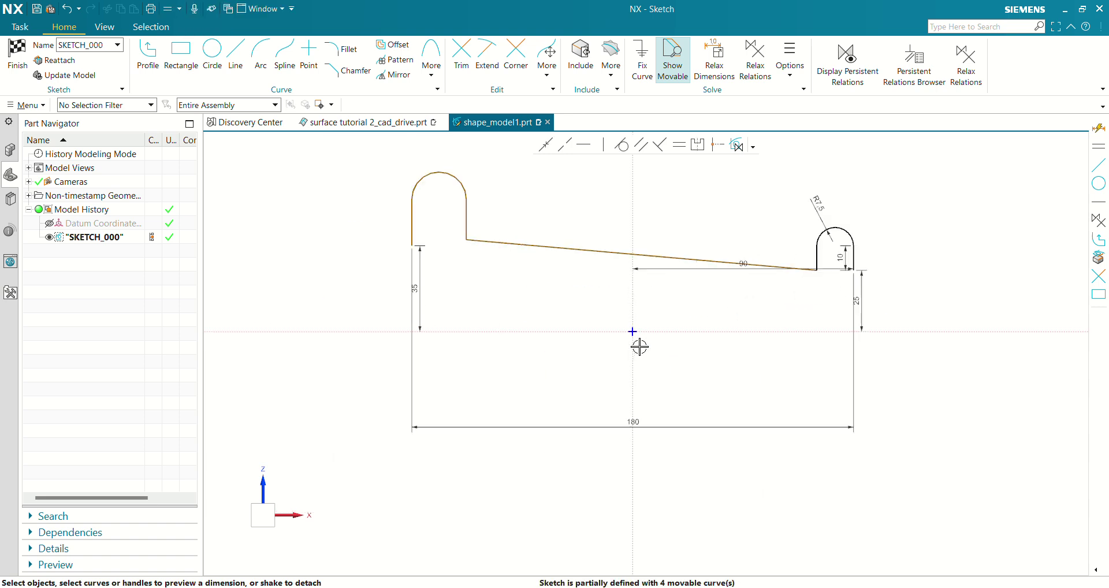
scroll(485, 214, "down", 1)
scroll(473, 210, "up", 2)
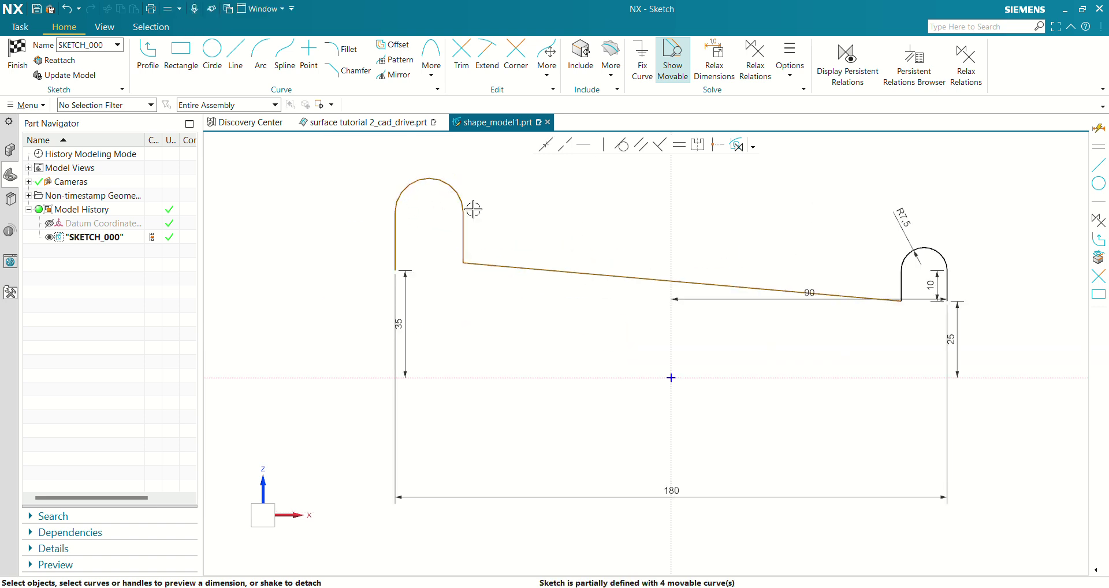
middle_click_drag(473, 209, 475, 298, "shift")
left_click(456, 278)
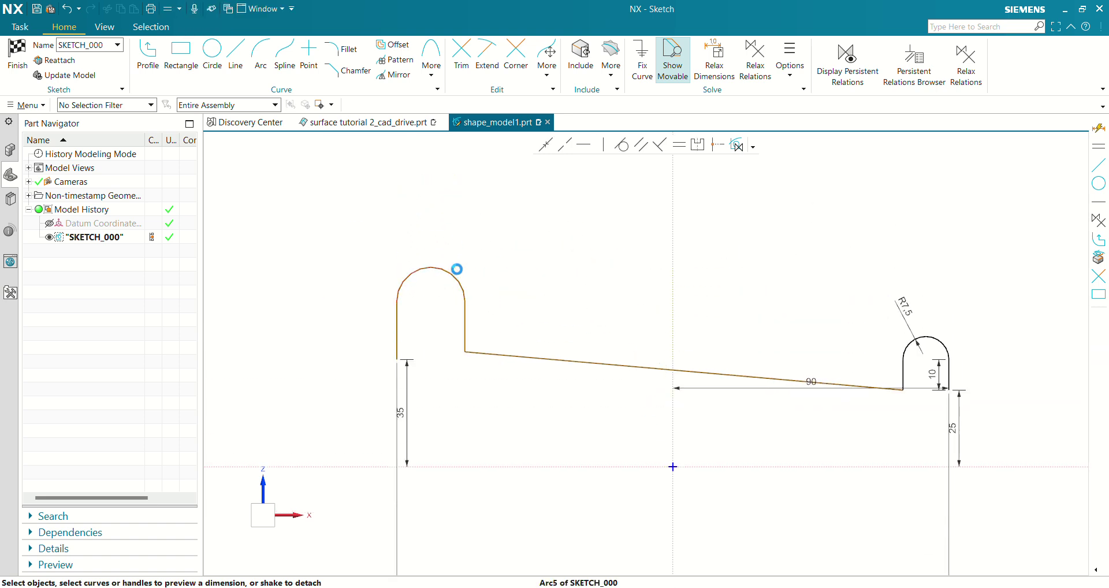
left_click(435, 243)
type("7.")
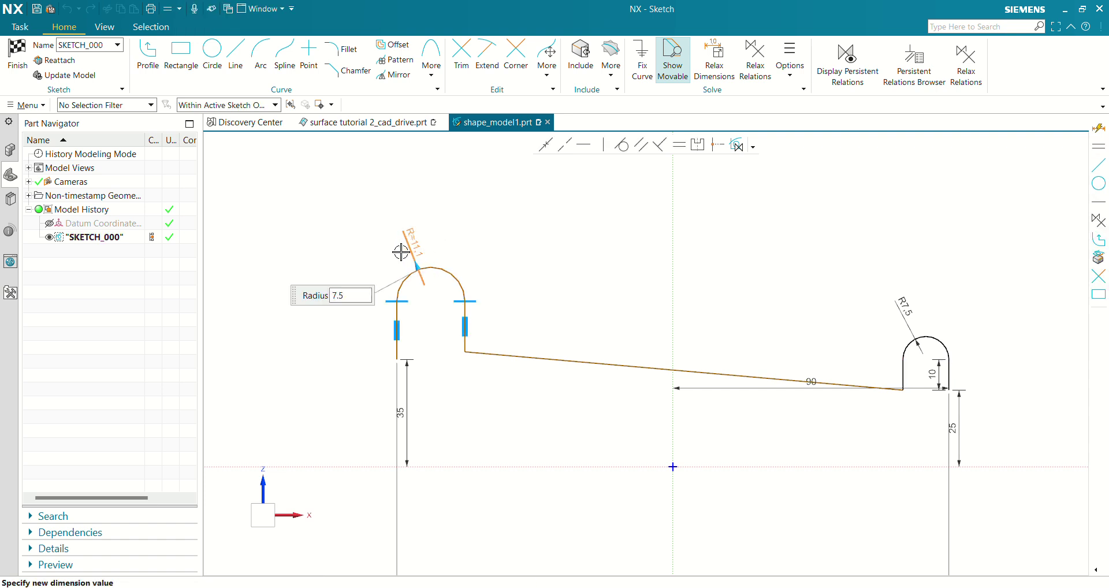
type("5")
key("Return")
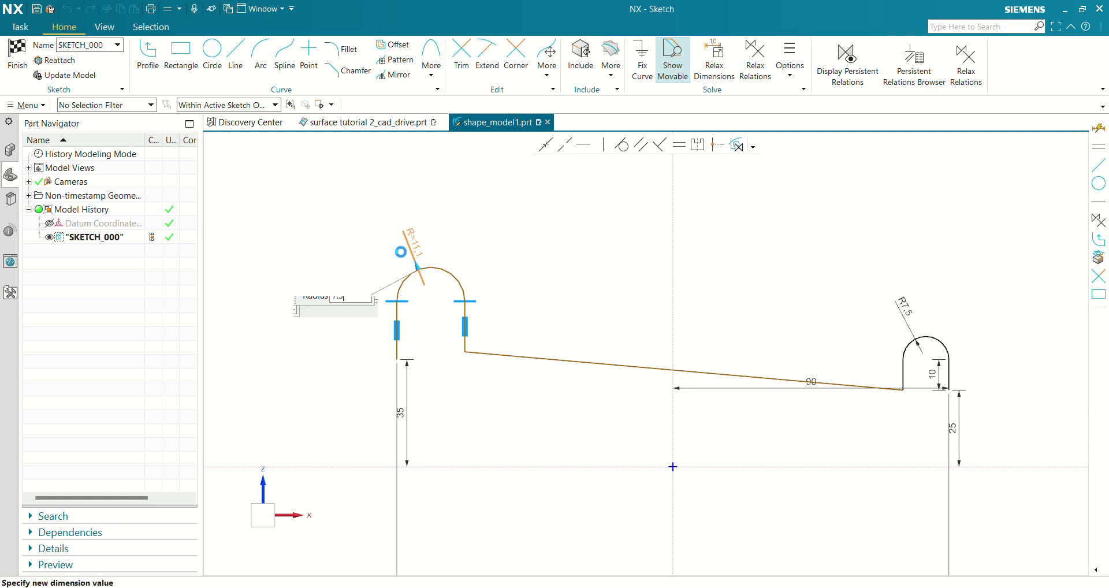
key("Escape")
- Set the left riser height to 22.5 and make the left end's sides equal length
scroll(401, 322, "up", 2)
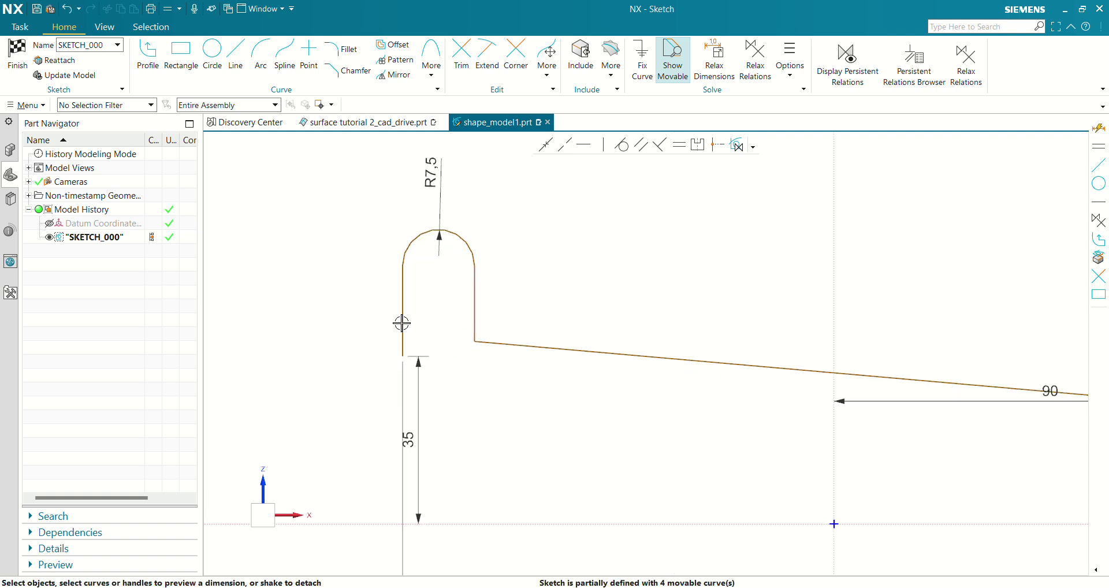
left_click(403, 303)
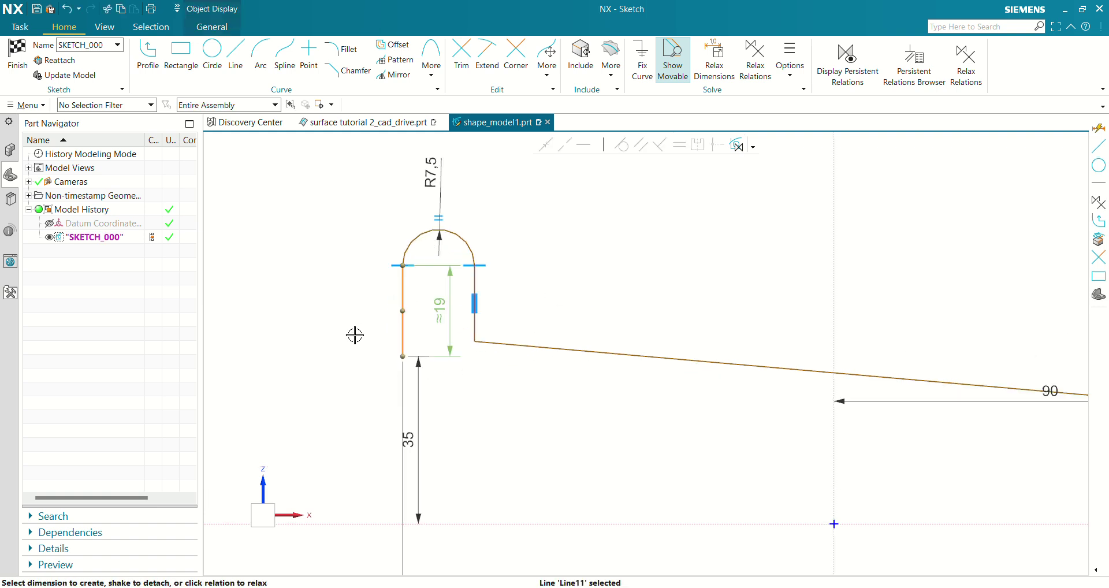
double_click(446, 309)
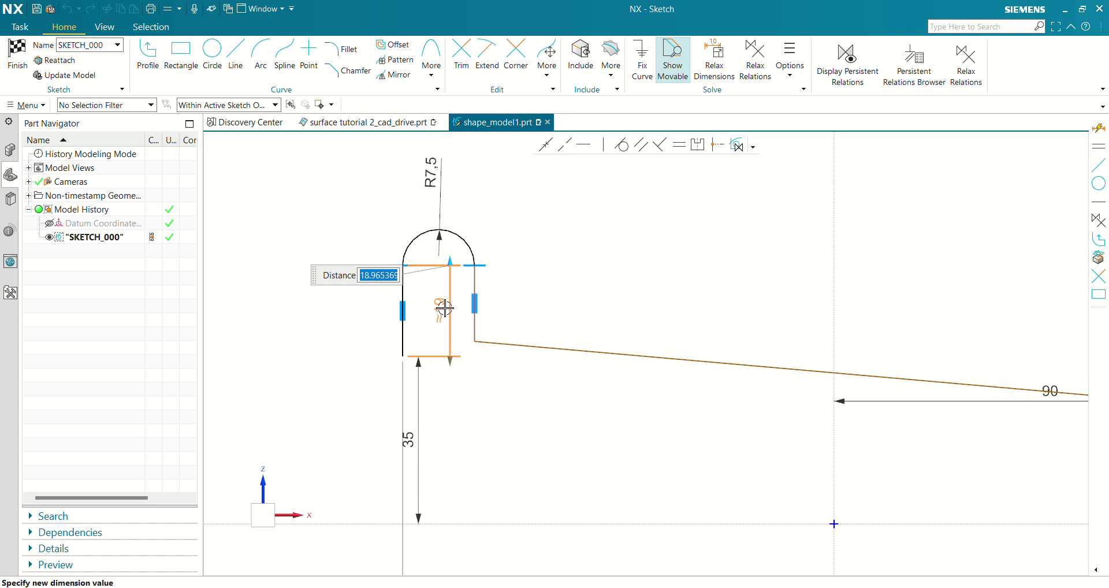
type("22.5")
key("Return")
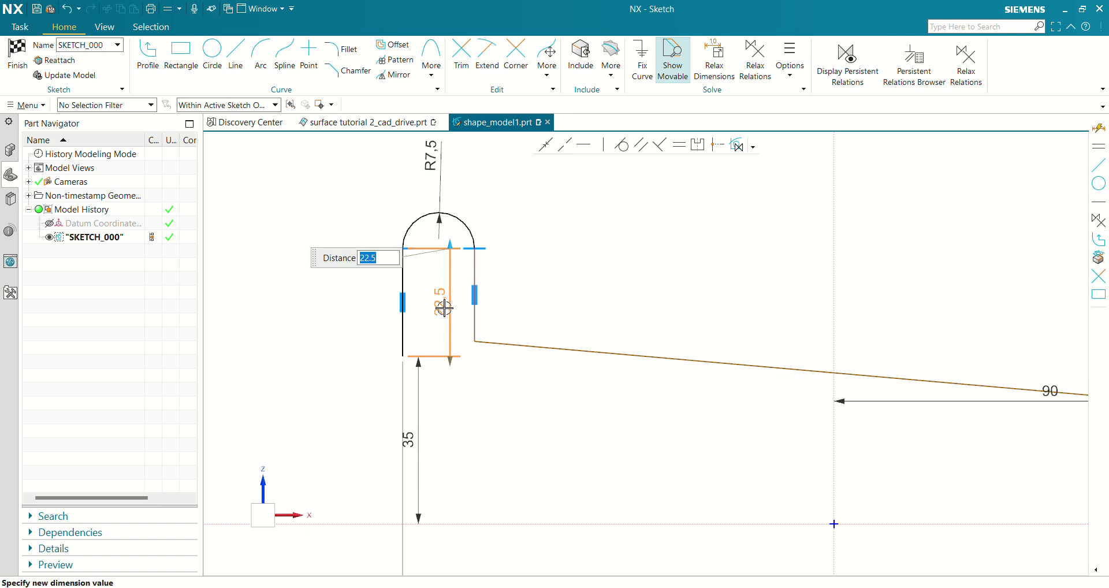
left_click(402, 272)
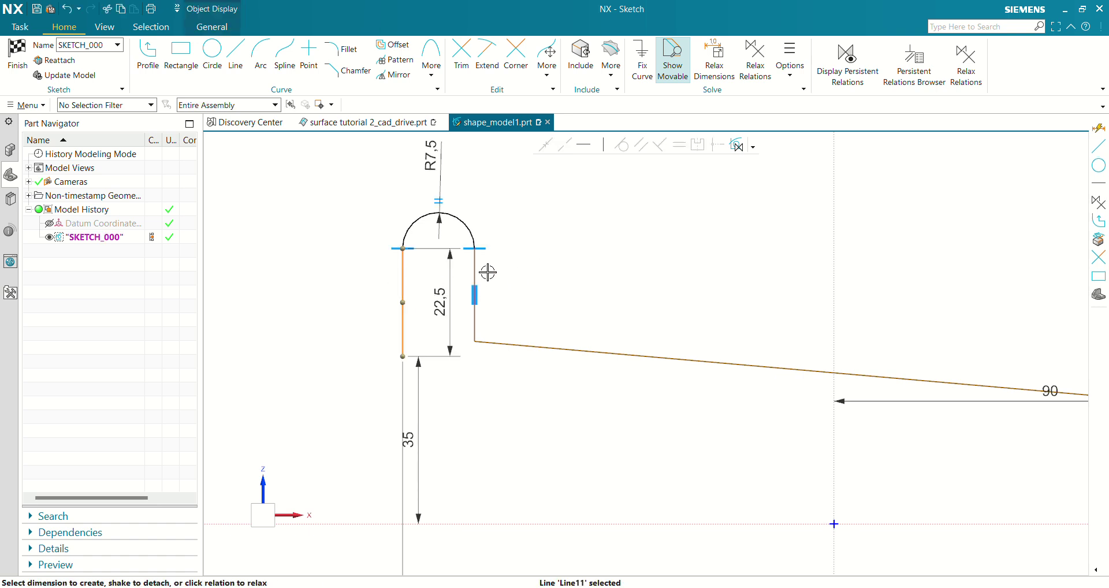
left_click(475, 271)
left_click(679, 144)
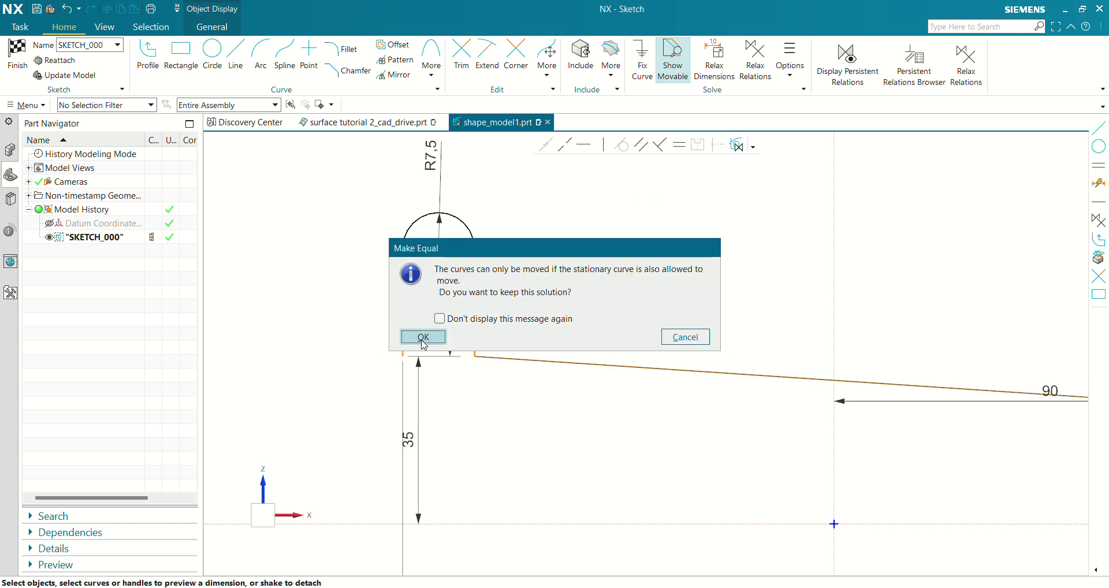
left_click(422, 338)
scroll(593, 329, "down", 3)
scroll(680, 376, "up", 1)
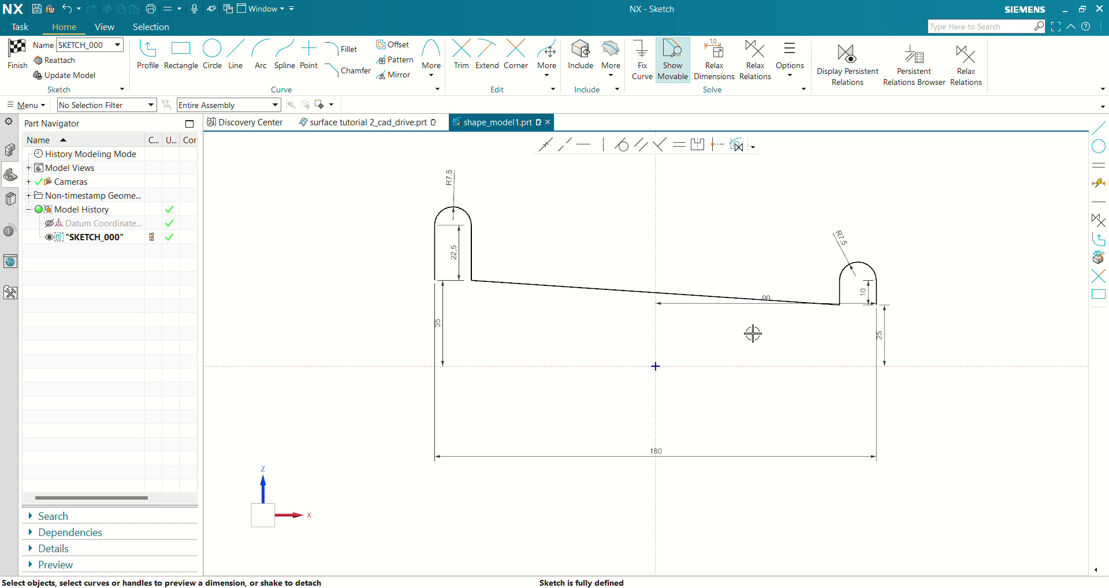
middle_click_drag(753, 334, 706, 333, "shift")
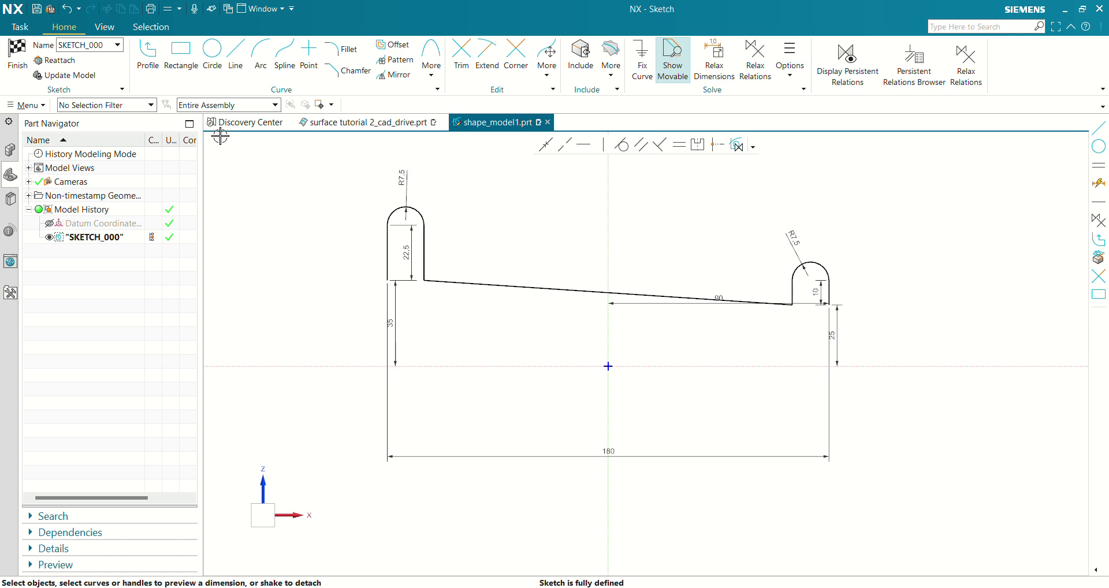
- Finish the sketch and revolve its profile about the datum X axis
left_click(23, 62)
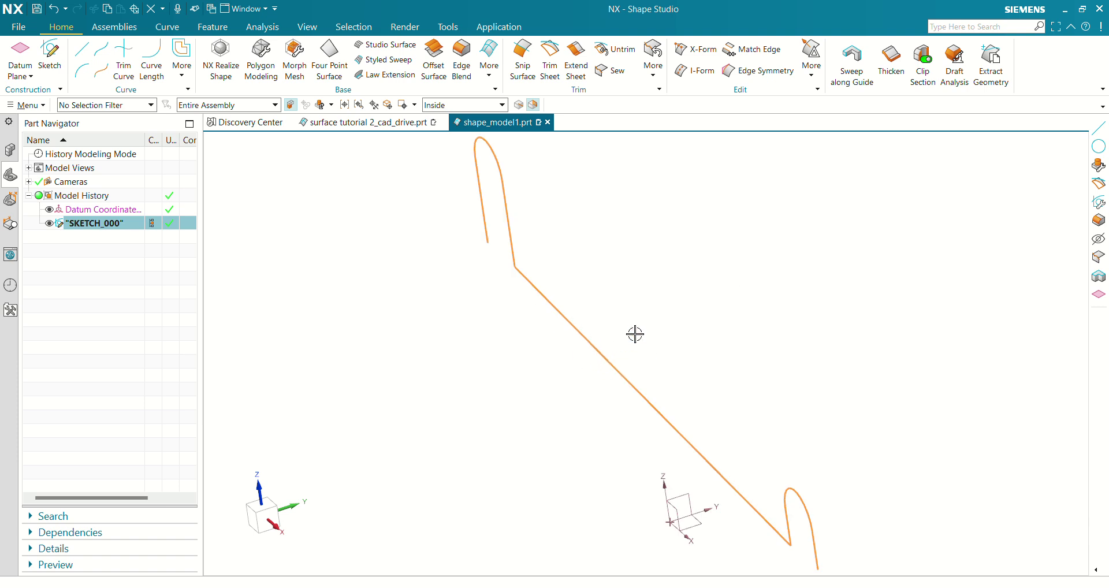
mouse_move(657, 317)
middle_mouse_down()
mouse_move(684, 282)
mouse_move(677, 304)
middle_mouse_up()
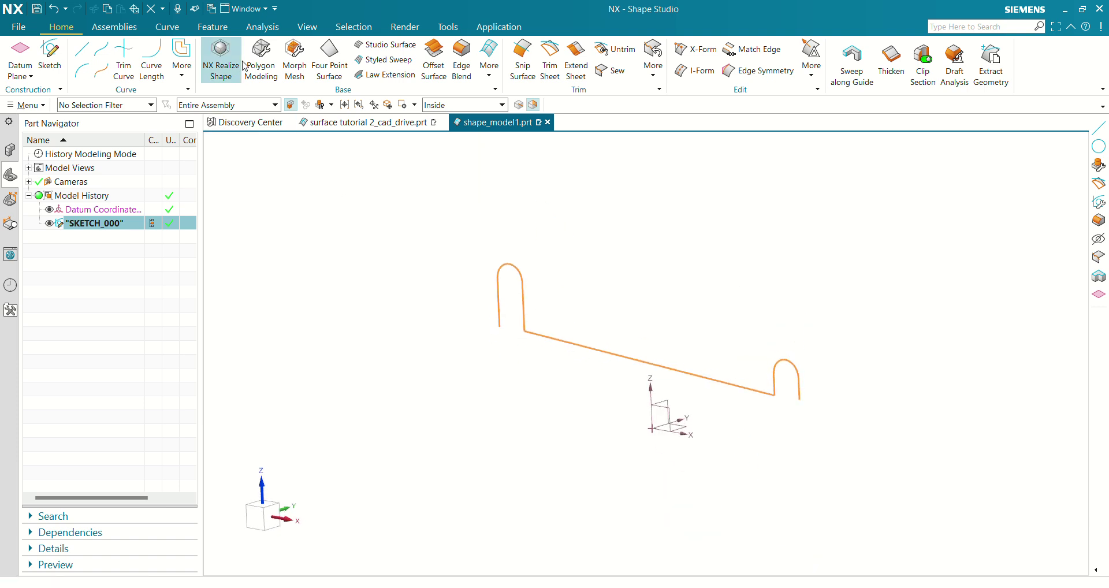
left_click(202, 29)
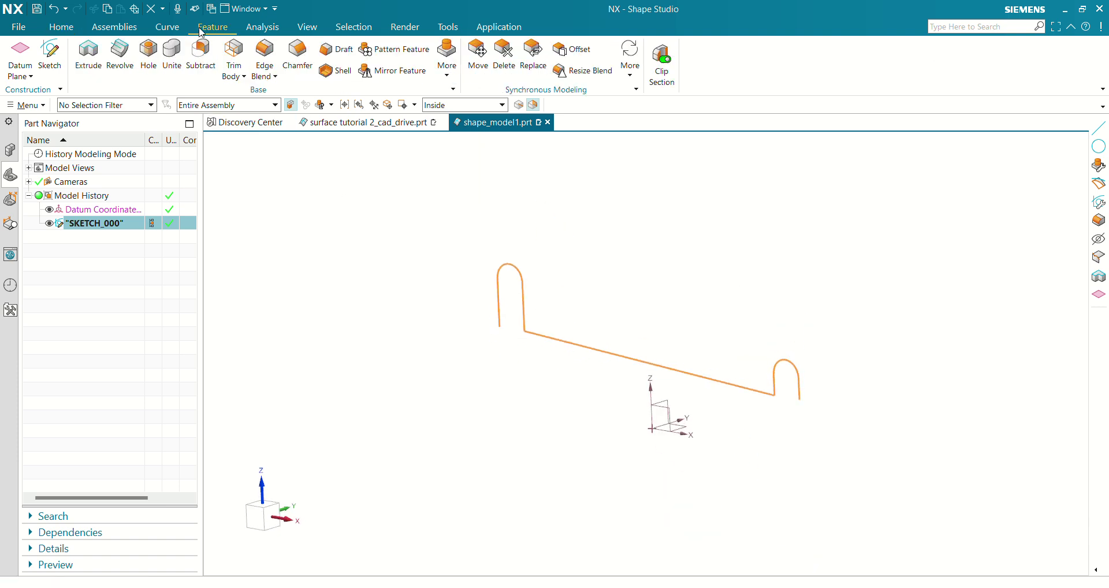
left_click(120, 58)
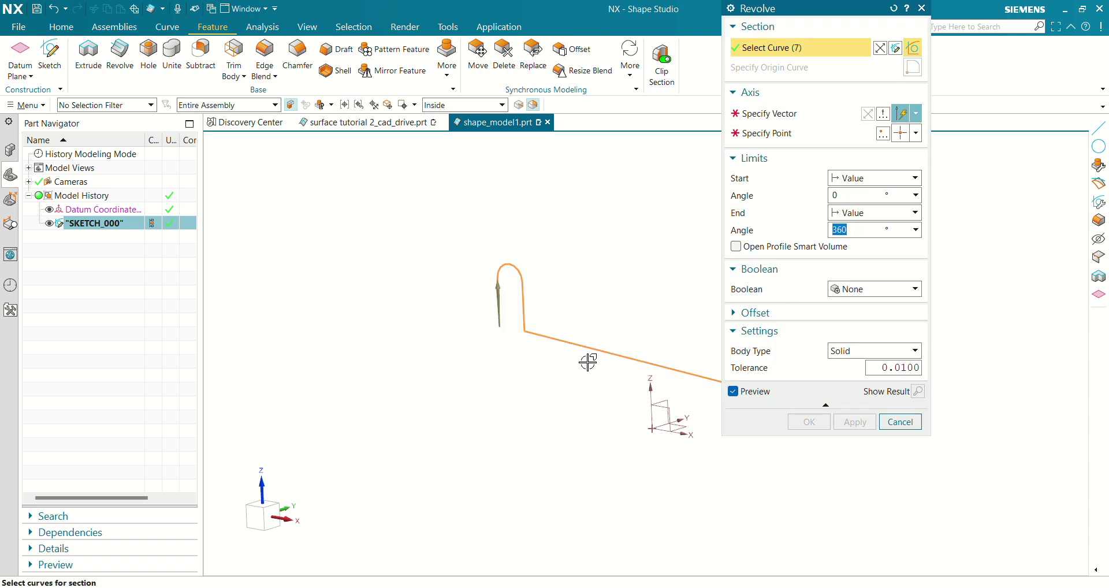
mouse_move(610, 292)
middle_mouse_down()
mouse_move(426, 240)
mouse_move(437, 253)
middle_mouse_up()
left_click(768, 113)
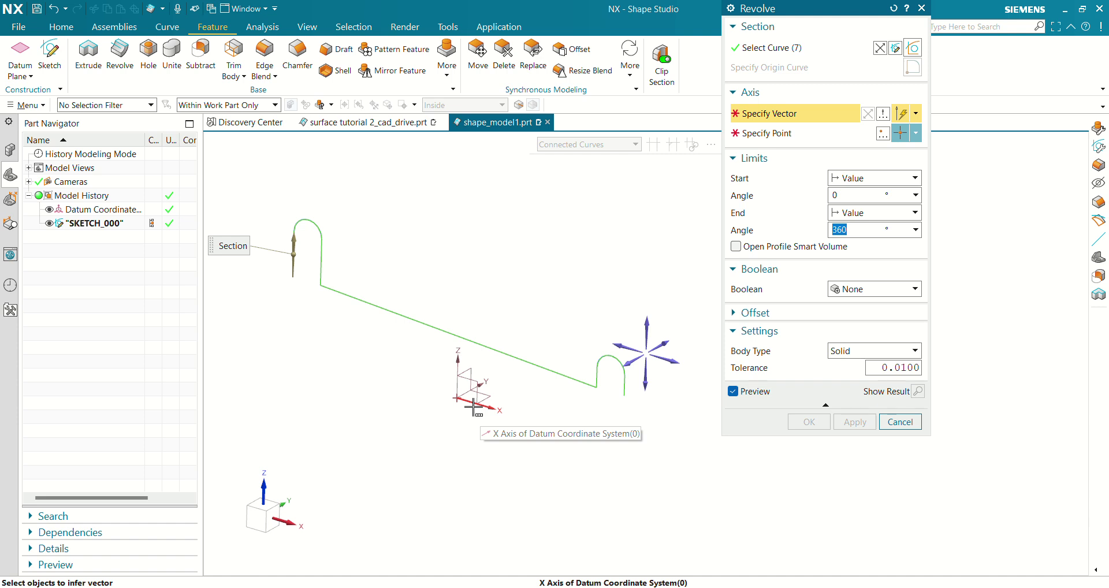
left_click(473, 407)
left_click(956, 164)
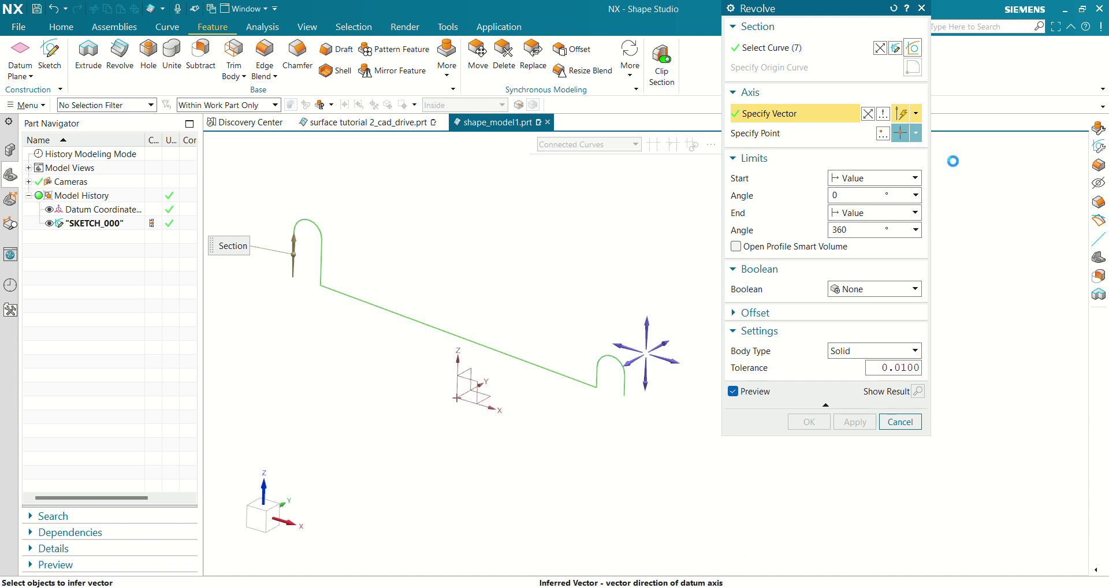
scroll(539, 277, "up", 2)
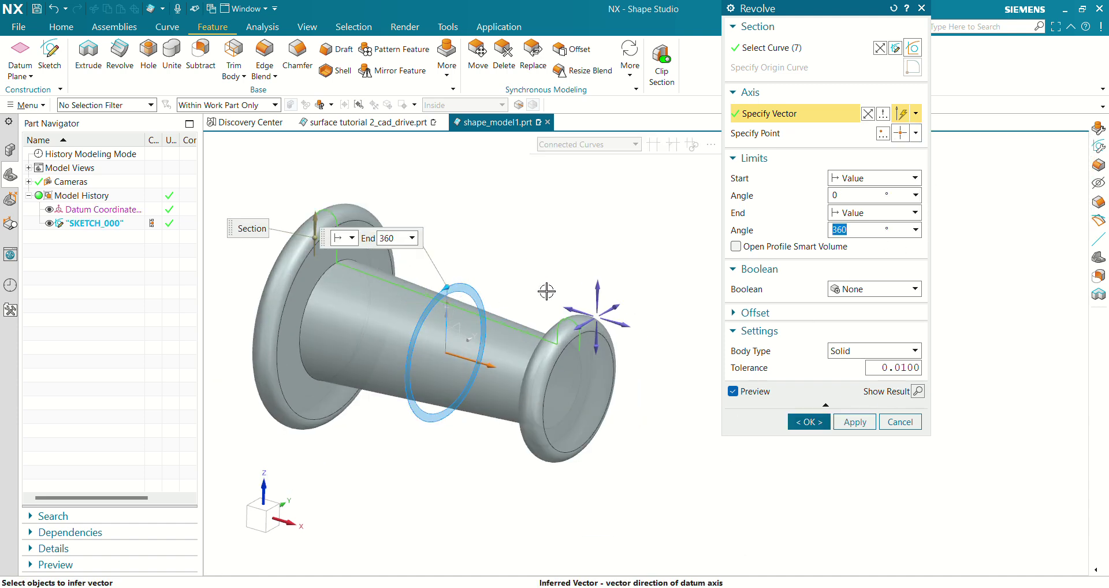
middle_click_drag(550, 293, 558, 300)
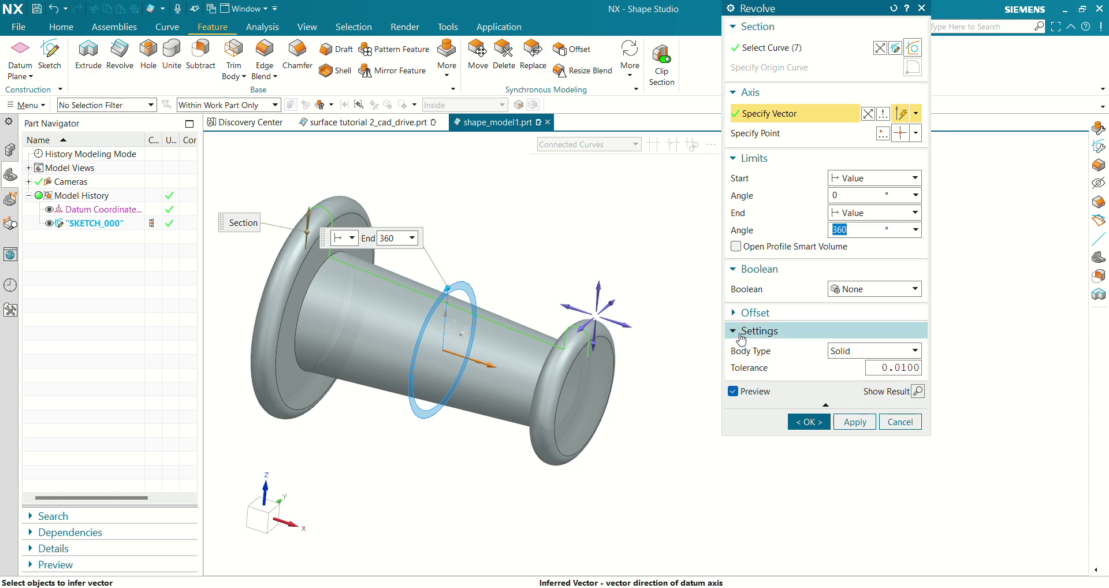
- Make the revolve a sheet body from 90° to -90° and create it
left_click(853, 353)
left_click(849, 379)
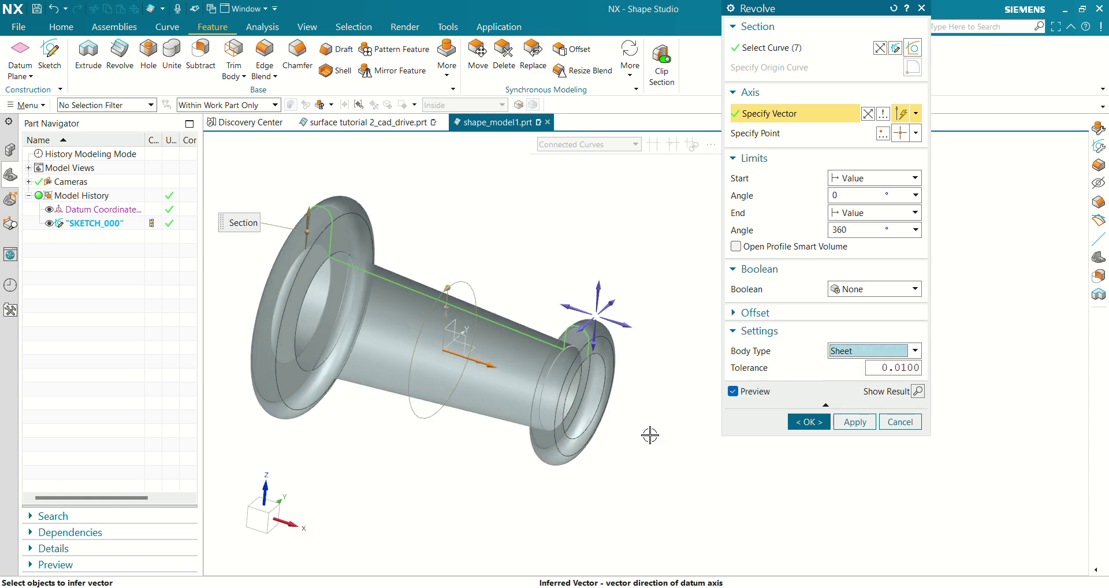
middle_click_drag(463, 492, 426, 478)
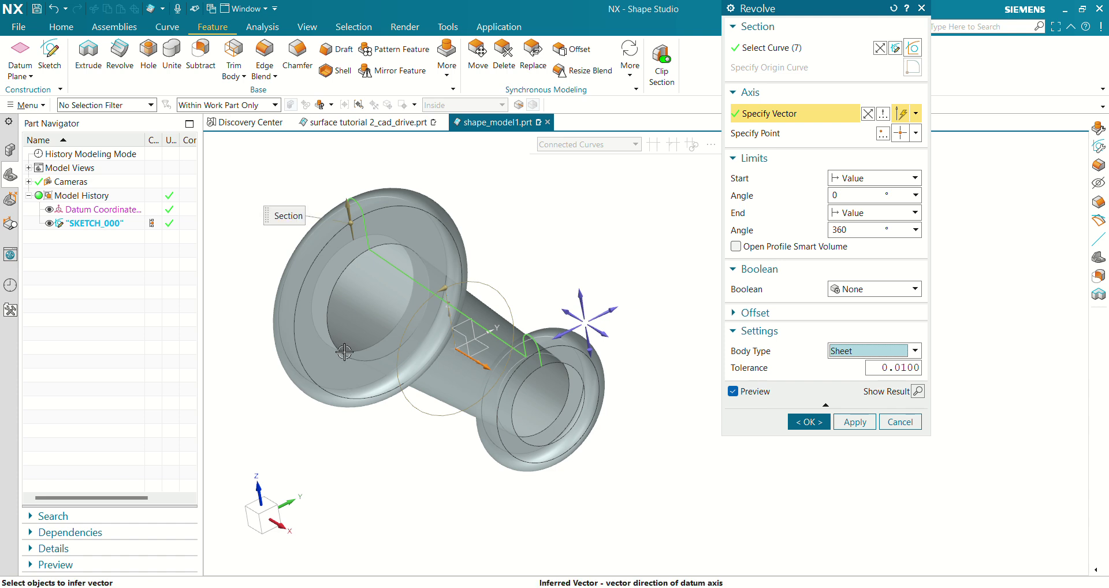
middle_click_drag(623, 274, 629, 280)
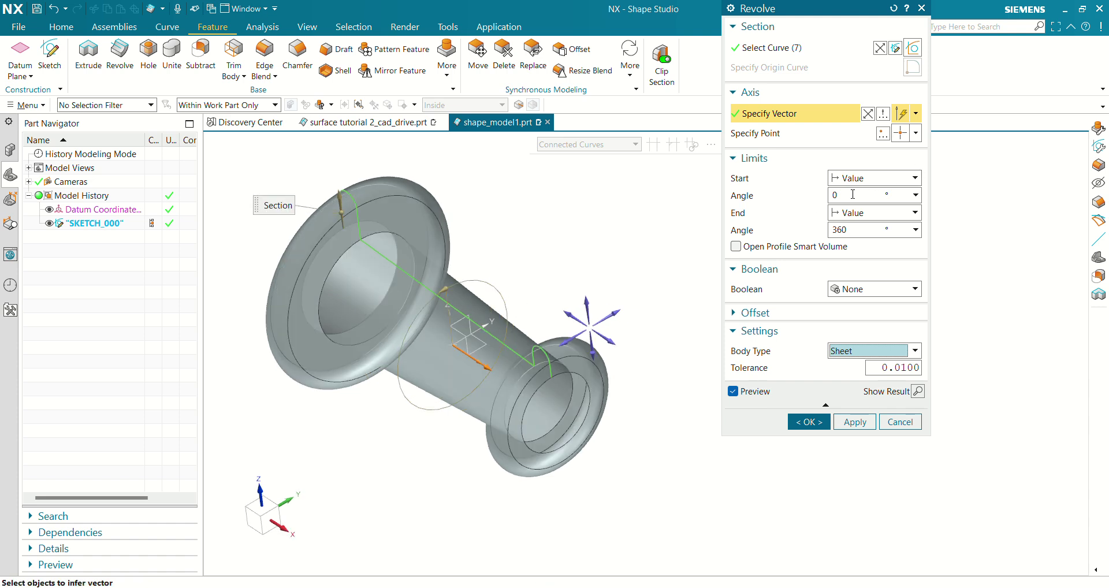
left_click(852, 194)
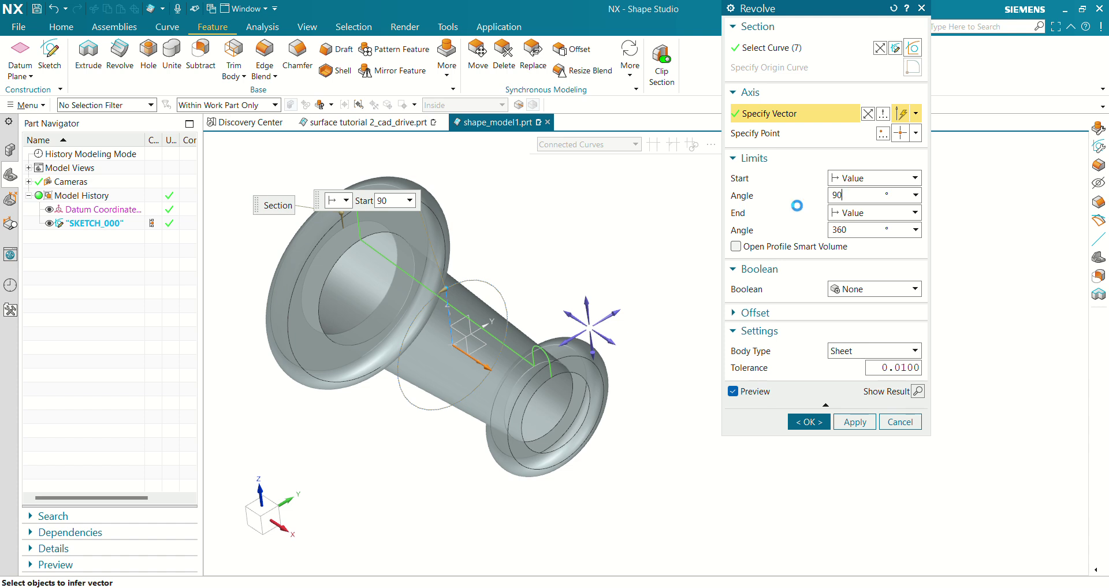
left_click(843, 229)
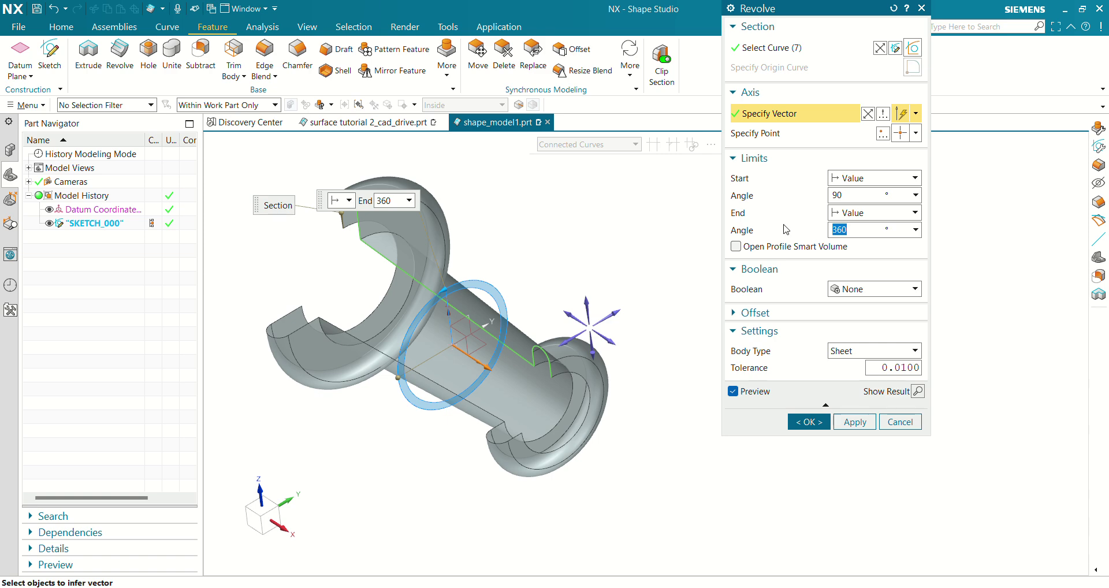
type("-90")
key("Return")
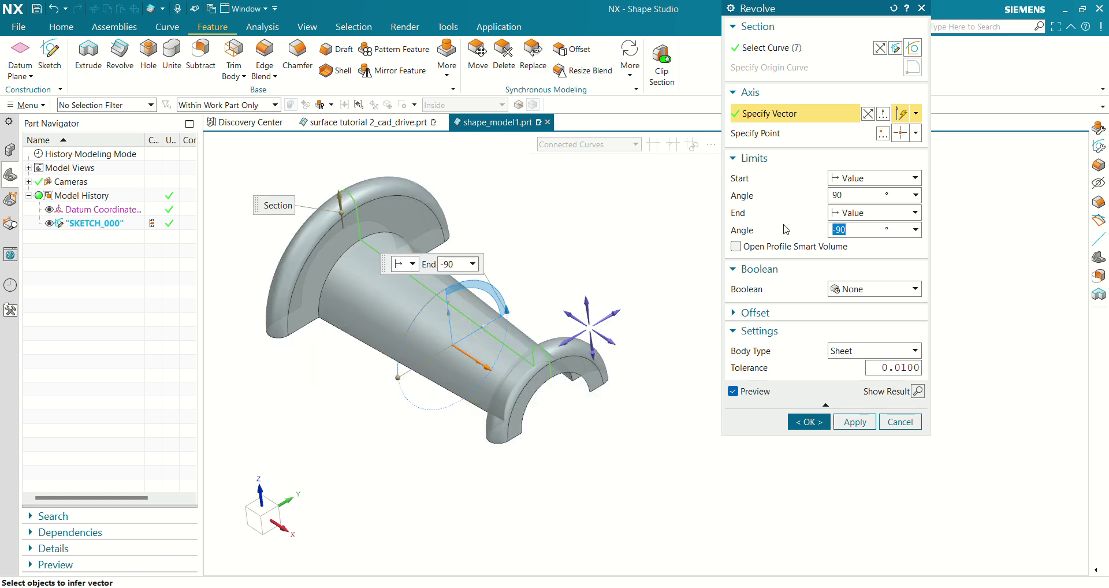
middle_click_drag(522, 245, 709, 355)
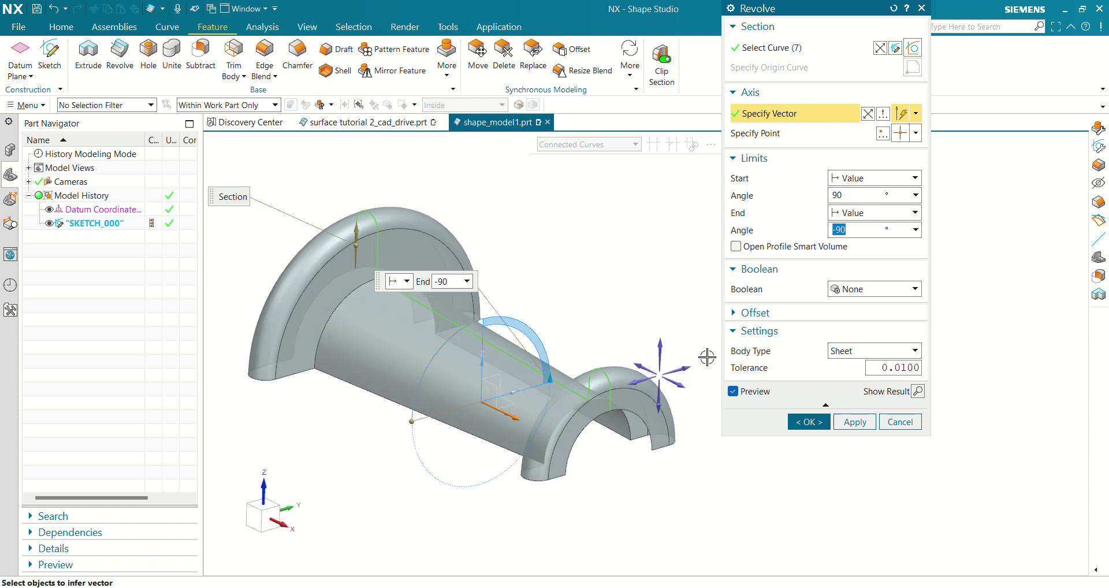
left_click(809, 421)
middle_click_drag(663, 294, 731, 269)
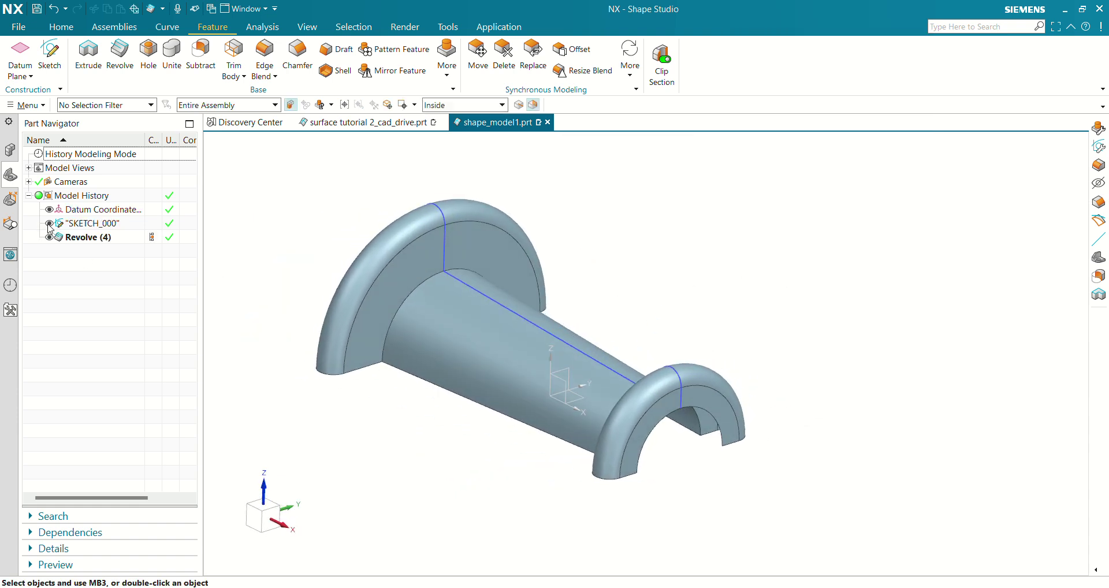
- Hide SKETCH_000, return to shape_model1.prt and orbit around the half-shell body
left_click(50, 224)
middle_click_drag(670, 293, 742, 287, "shift")
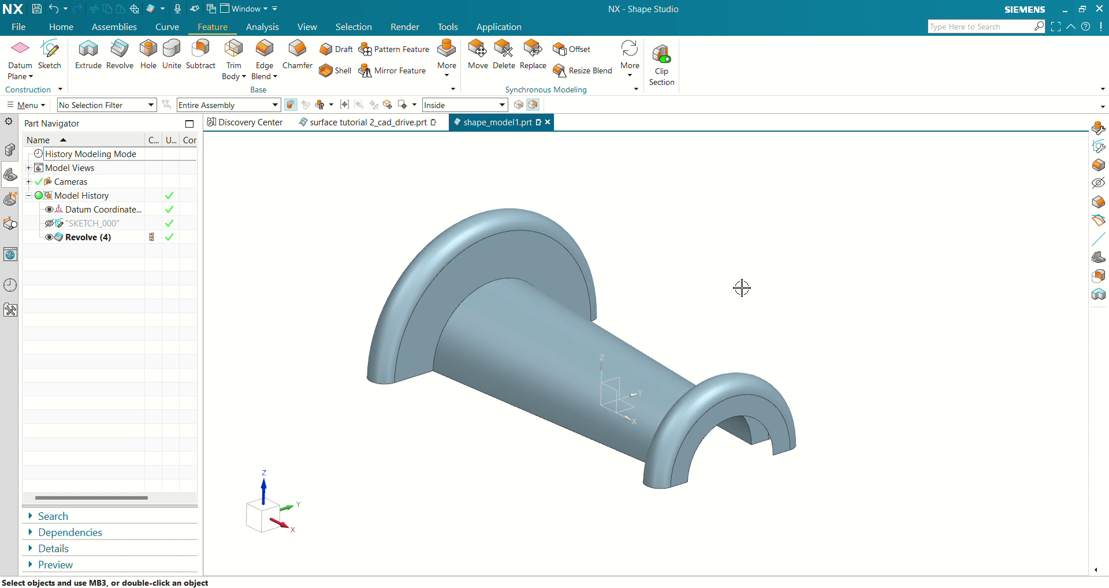
key("ctrl+Tab")
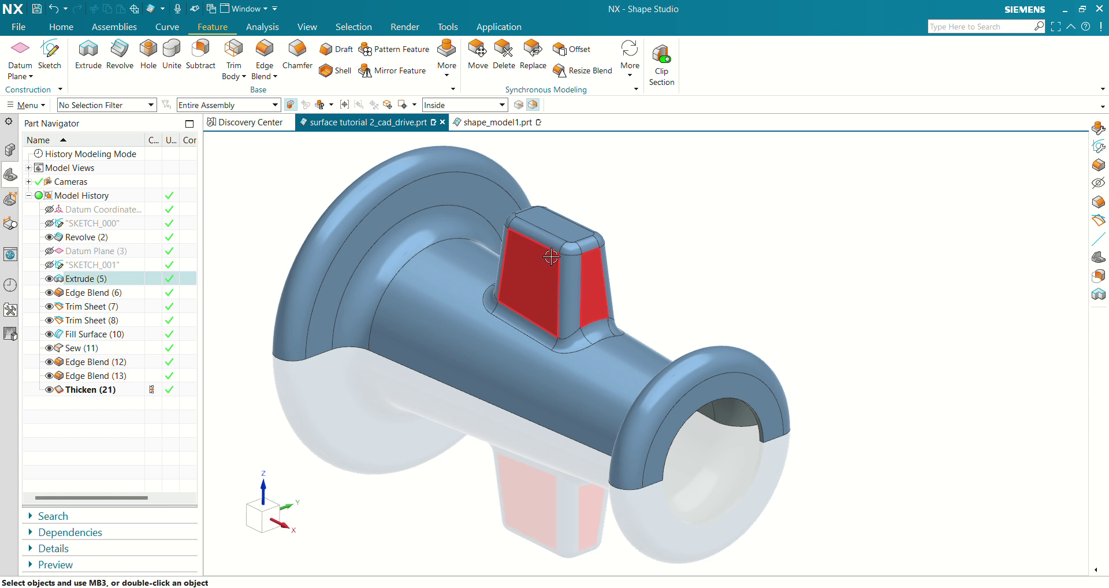
left_click(483, 123)
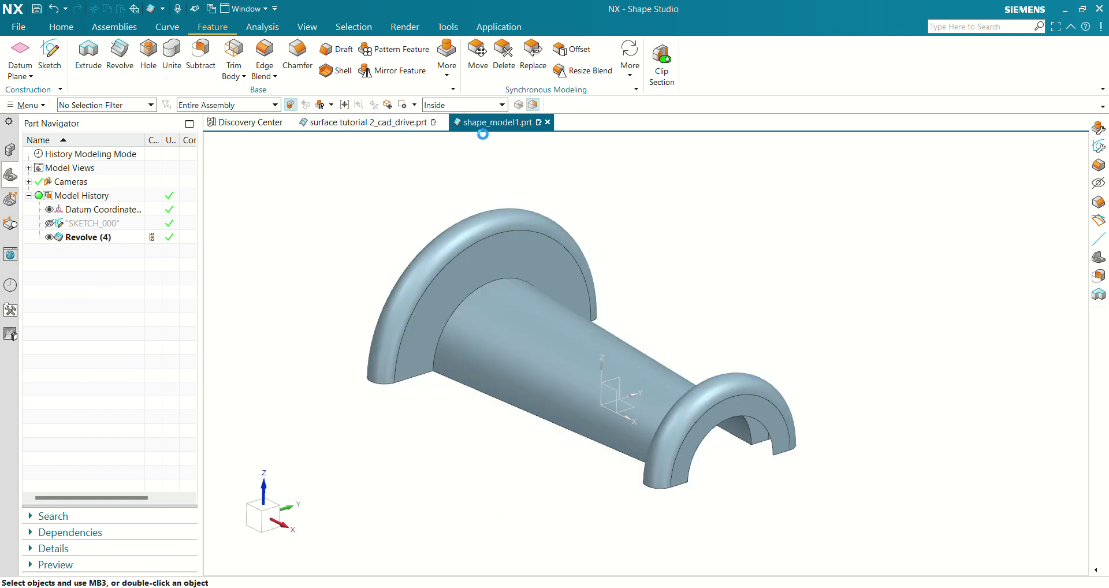
middle_click_drag(567, 452, 607, 422)
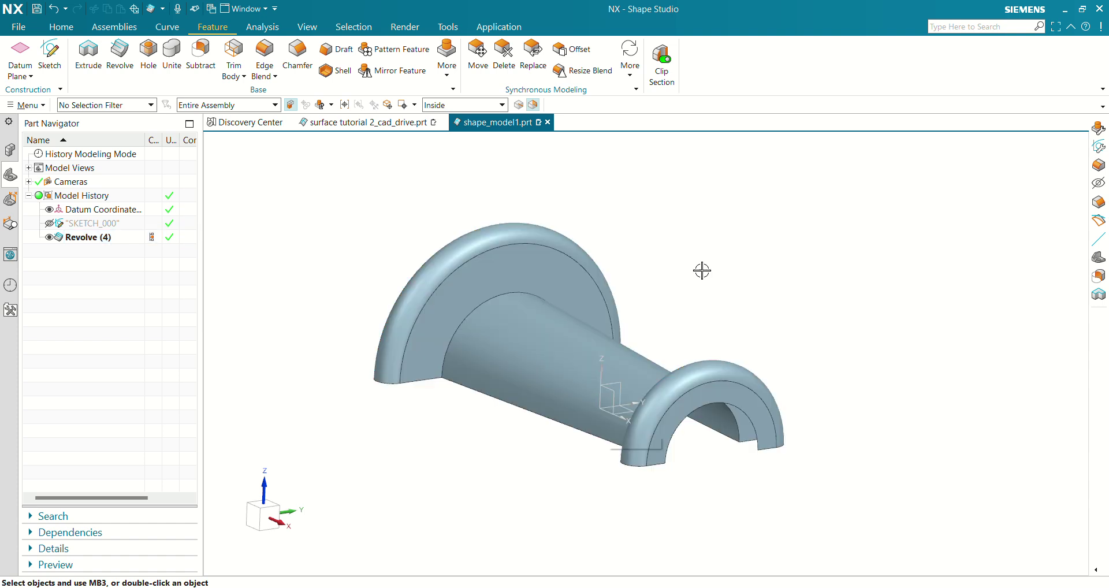
middle_click_drag(701, 269, 742, 301)
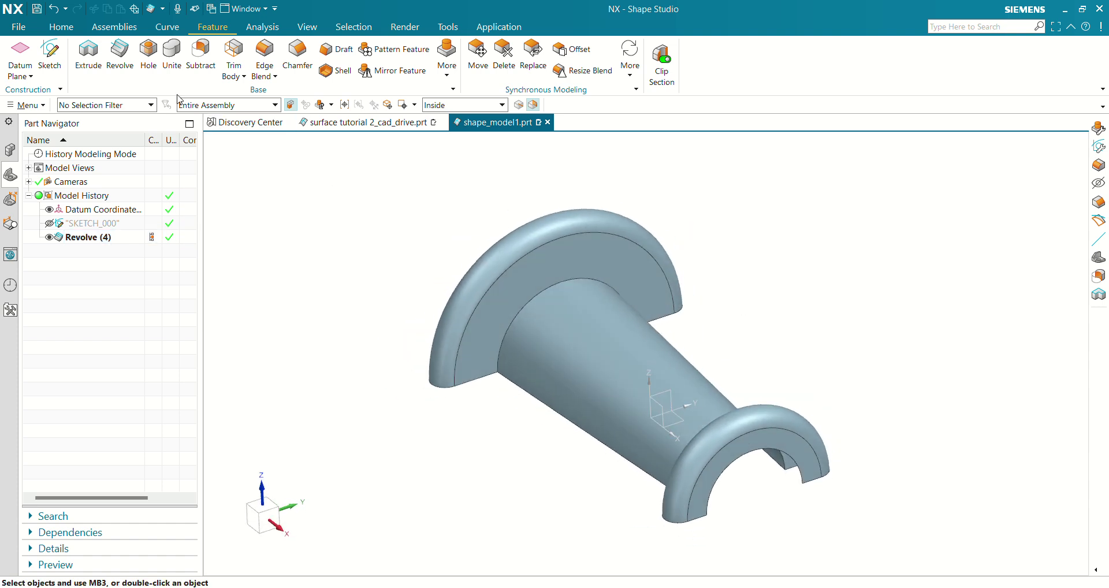
- Create a datum plane offset 65 mm from the XY plane and start a sketch on it
left_click(20, 57)
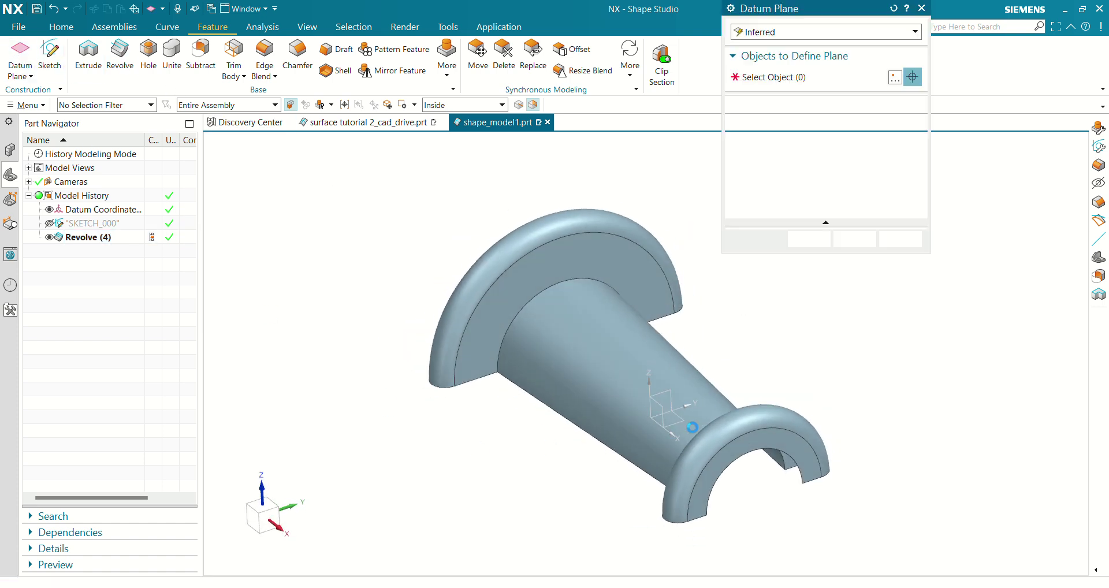
left_click(710, 429)
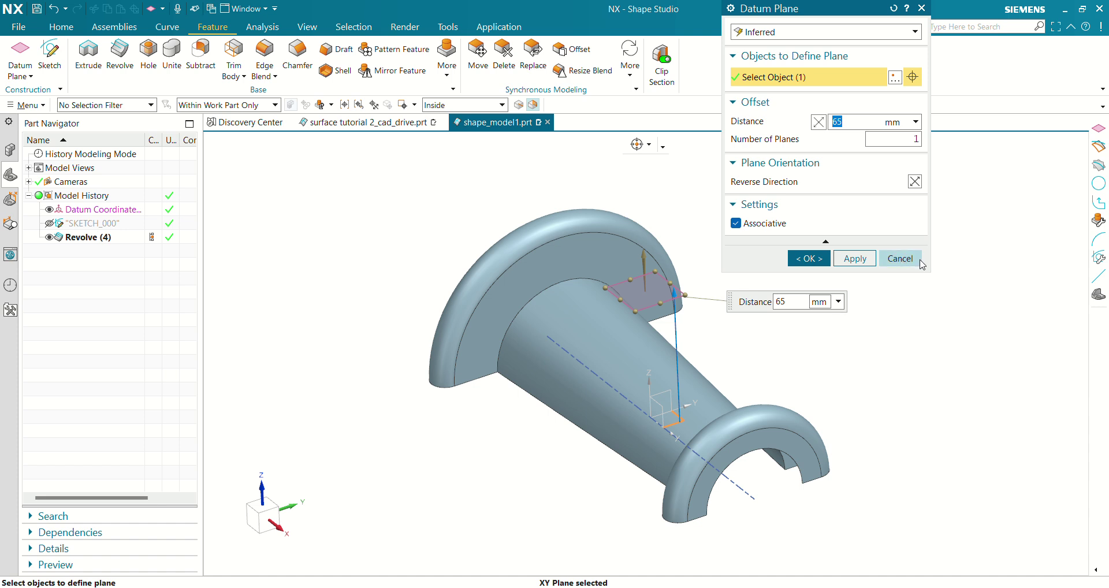
left_click(808, 258)
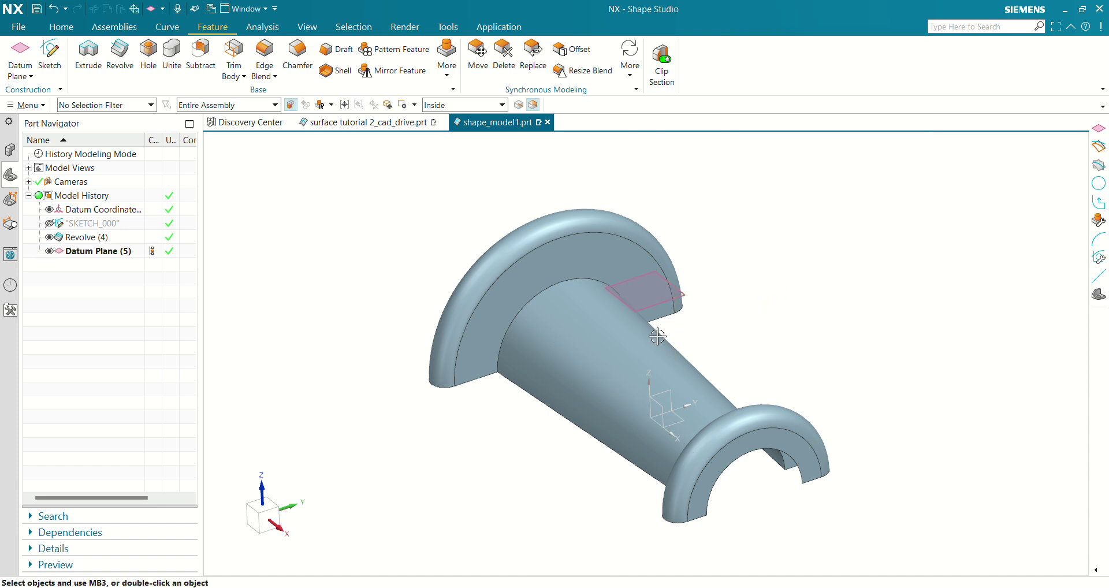
left_click(651, 295)
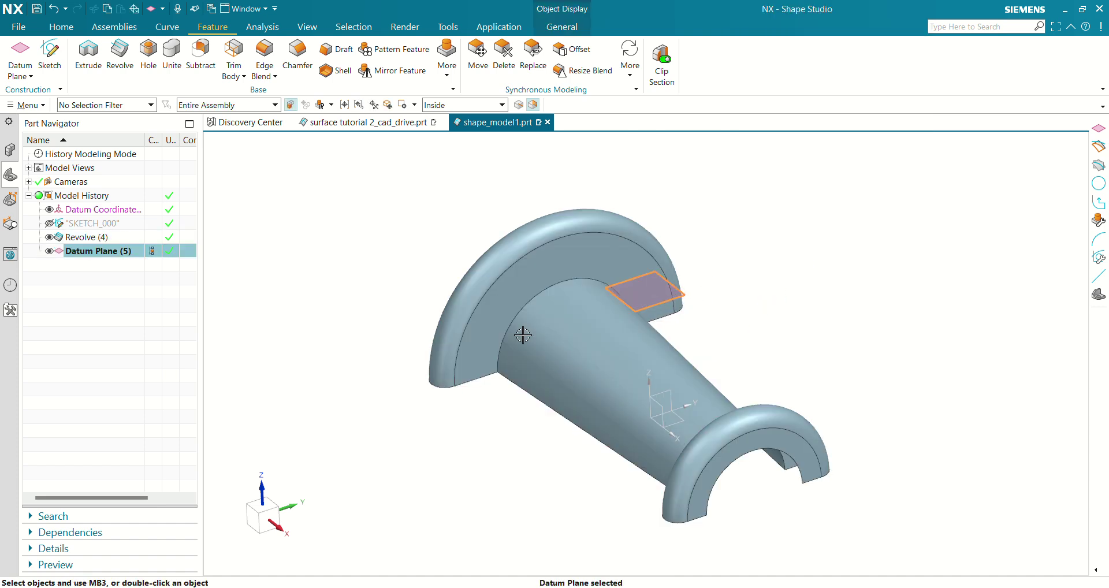
left_click(46, 68)
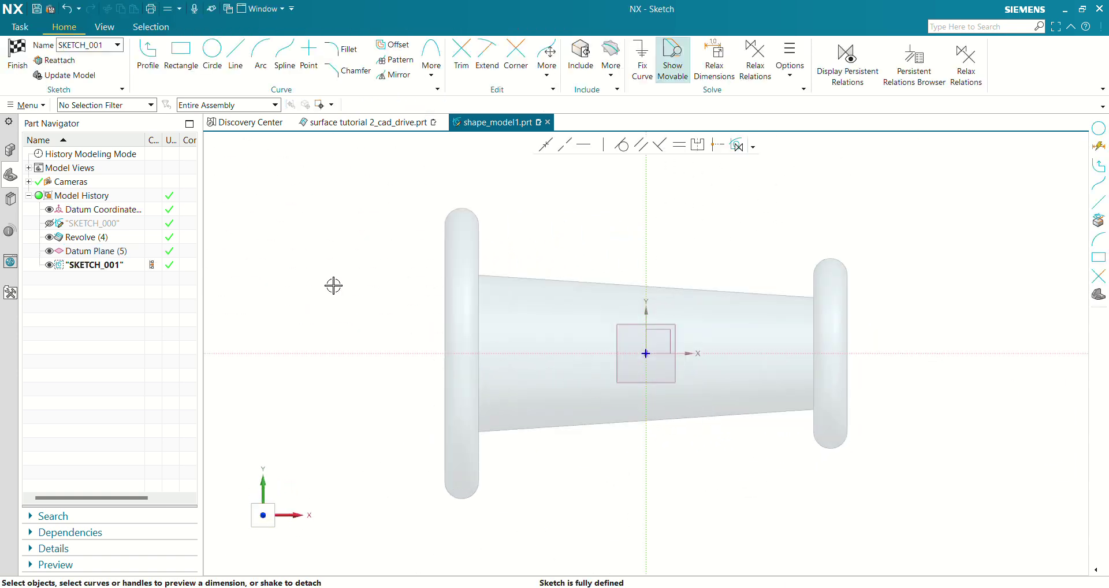
- Draw a centre-based rectangle centred on the sketch origin
left_click(181, 52)
left_click(777, 42)
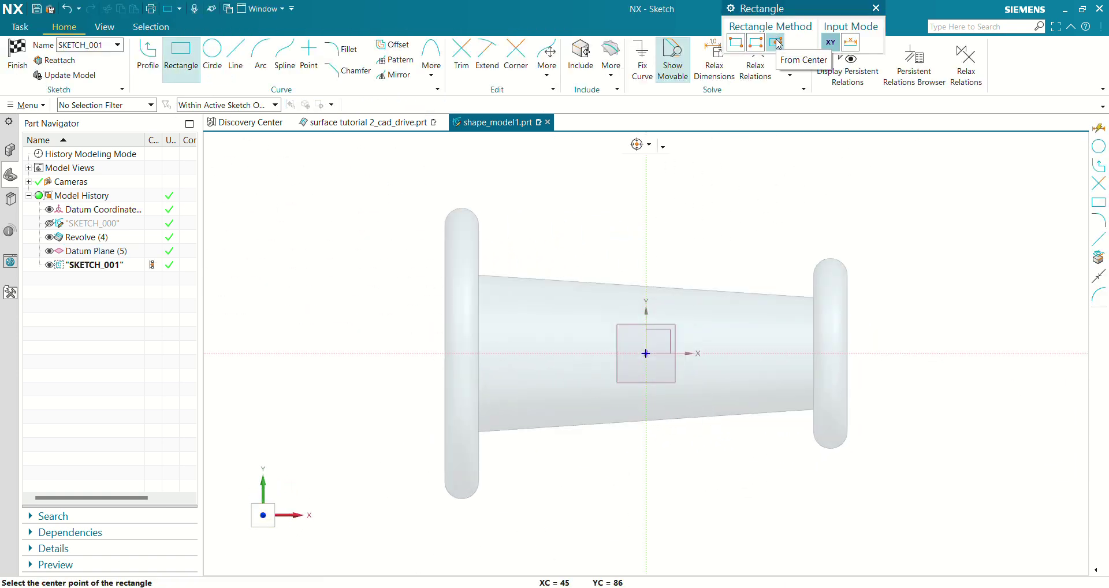
left_click(645, 353)
left_click(725, 351)
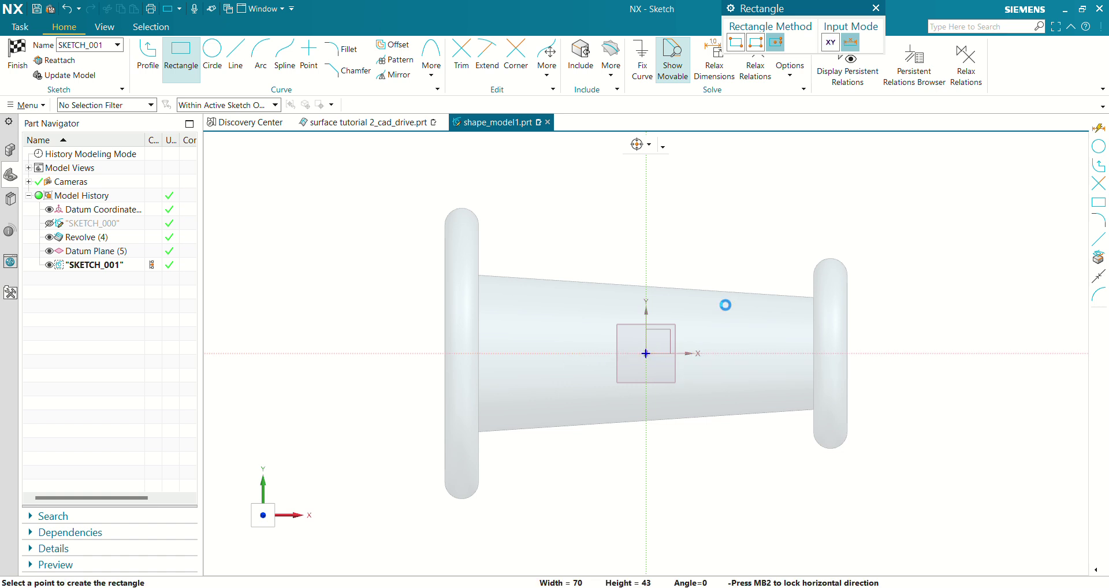
left_click(726, 304)
key("Escape")
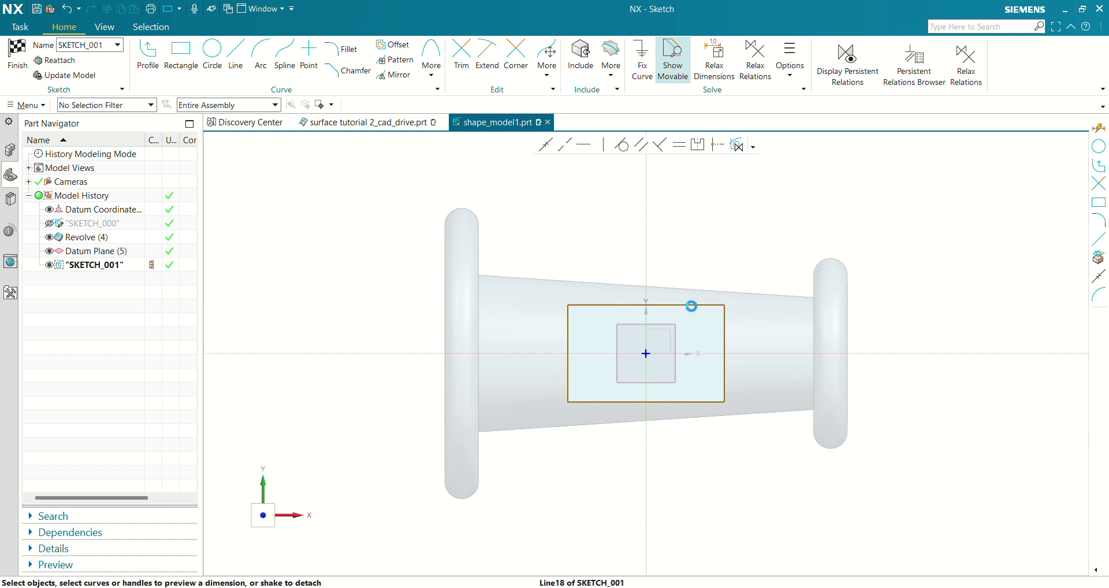
- Dimension the rectangle 40 wide, scaling the sketch, and 20 tall, then finish the sketch
left_click(690, 304)
left_click(654, 283)
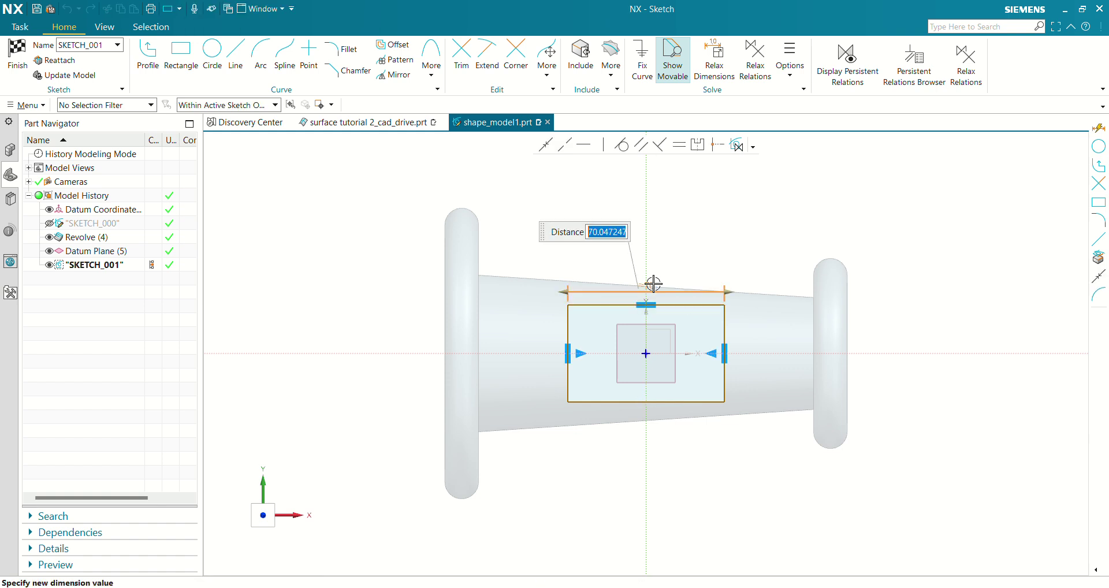
type("40")
key("Return")
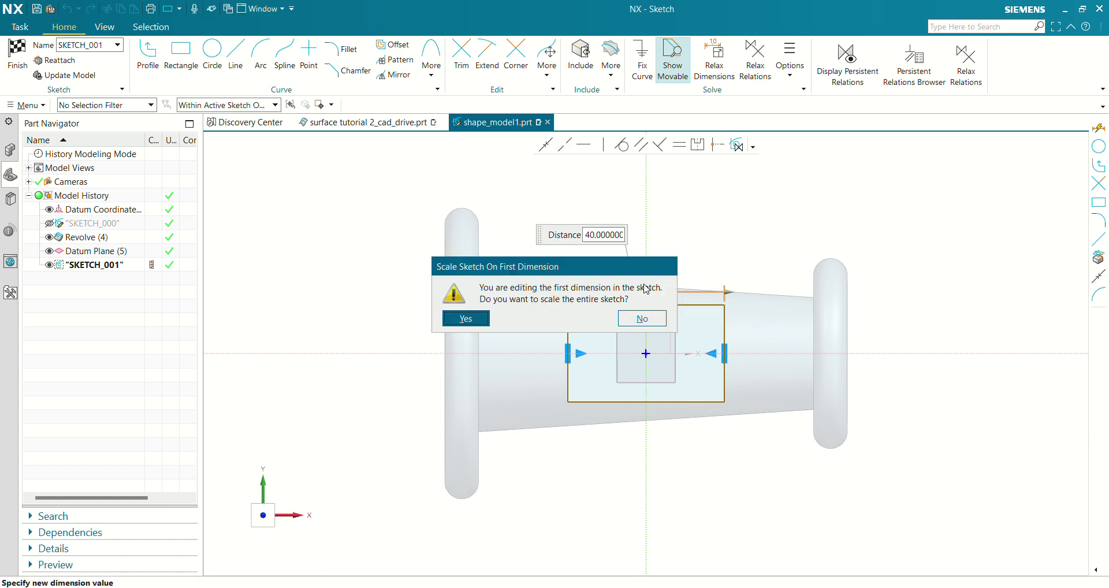
left_click(463, 318)
key("Escape")
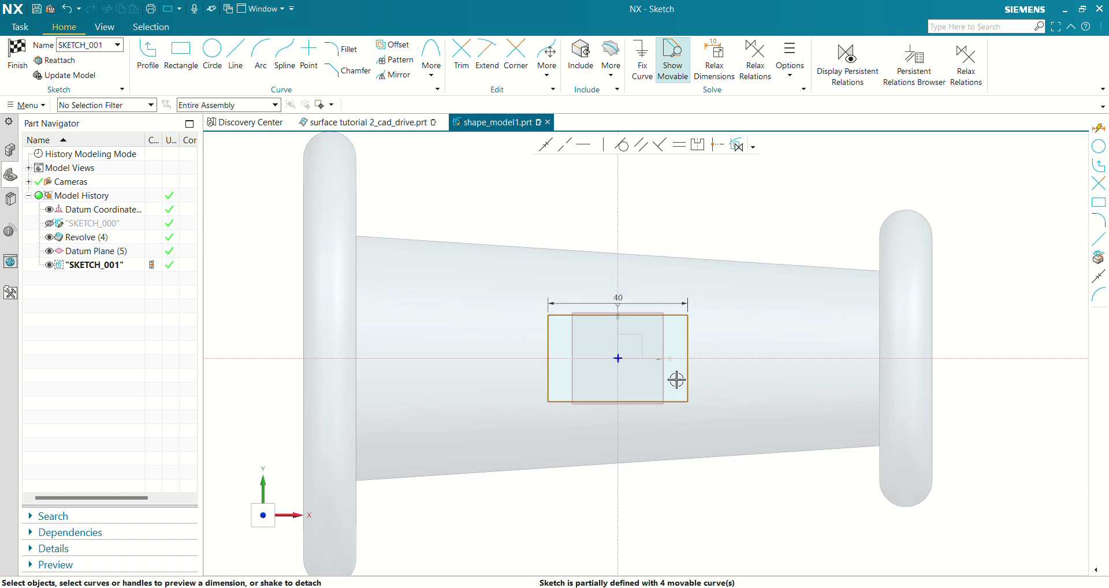
left_click(686, 335)
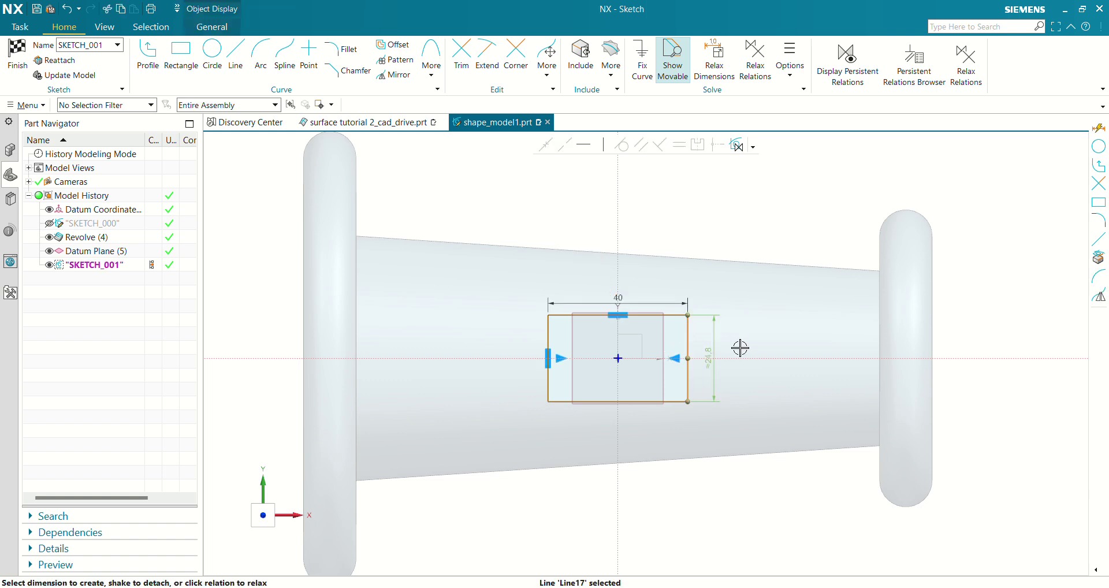
left_click(709, 356)
type("20")
key("Return")
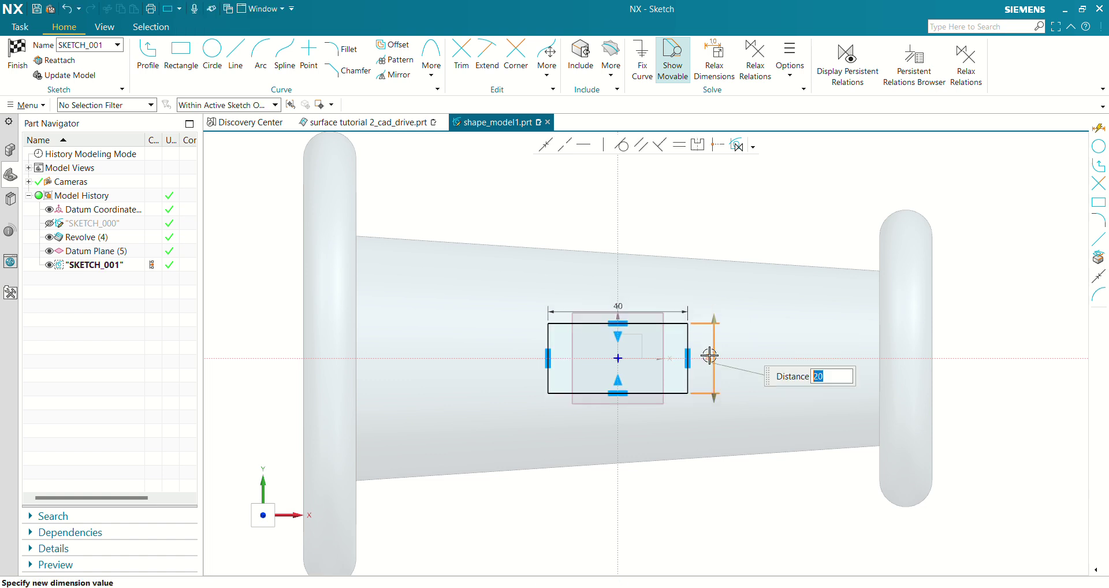
mouse_move(804, 198)
middle_mouse_down("shift")
mouse_move(787, 193)
mouse_move(761, 312)
mouse_move(734, 315)
middle_mouse_up("shift")
left_click(17, 63)
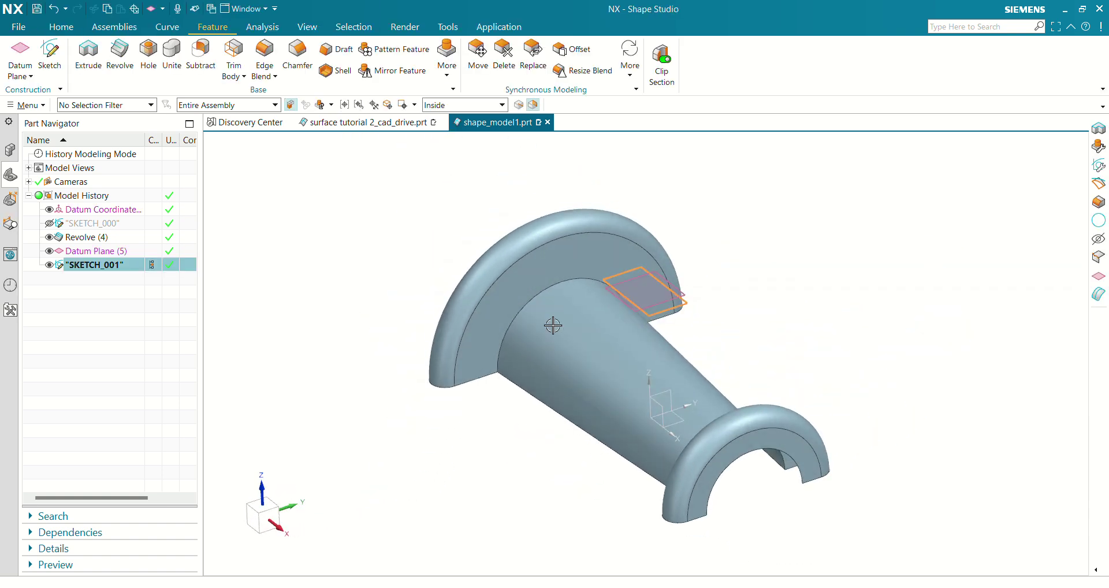
- Extrude the rectangle downward 73 mm as a sheet body with a -5° draft from the start limit
left_click(89, 53)
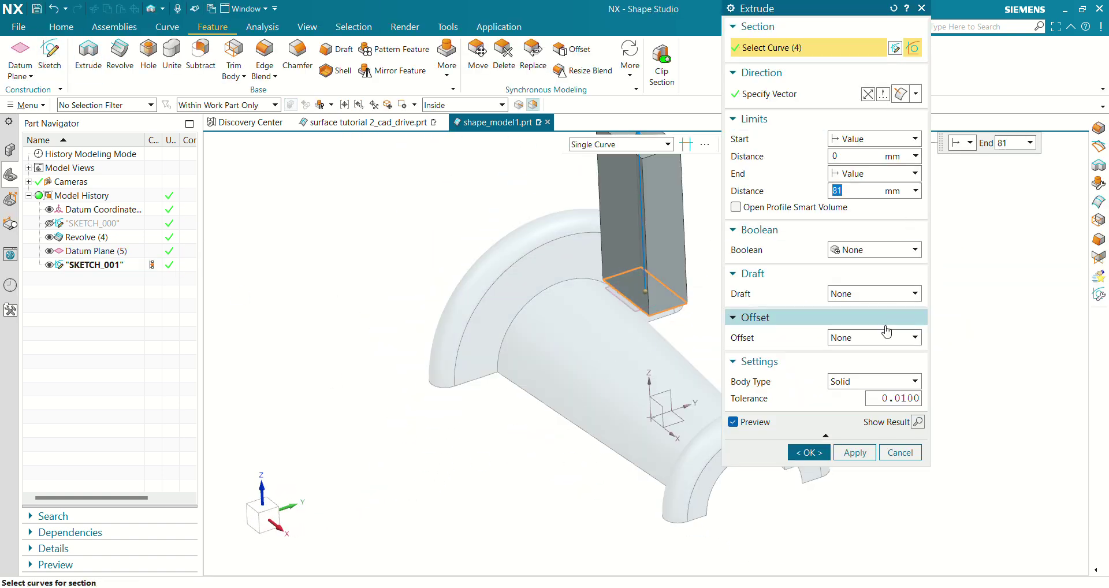
left_click(866, 97)
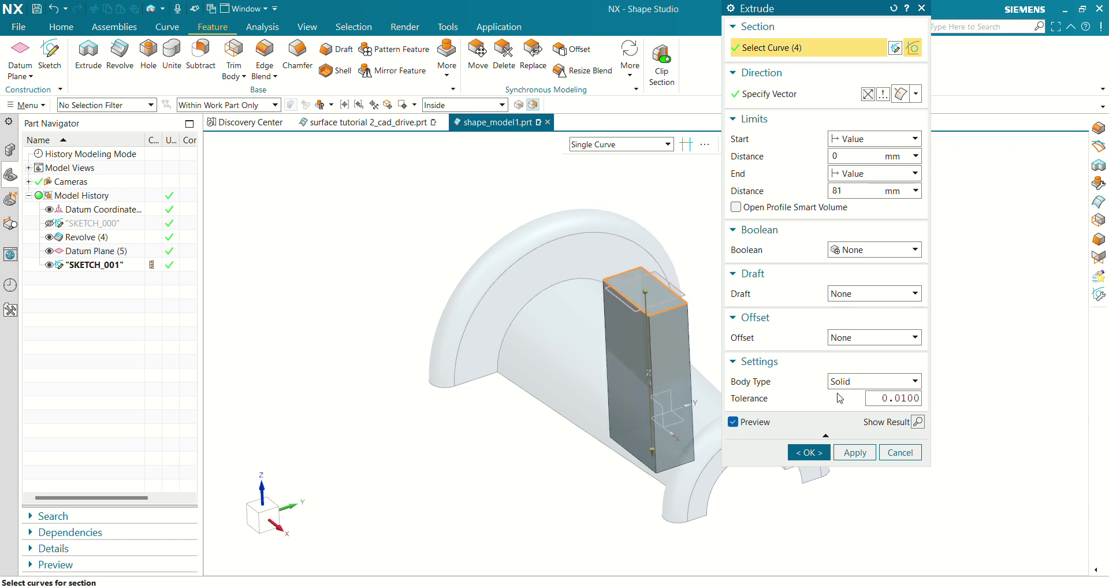
left_click(864, 382)
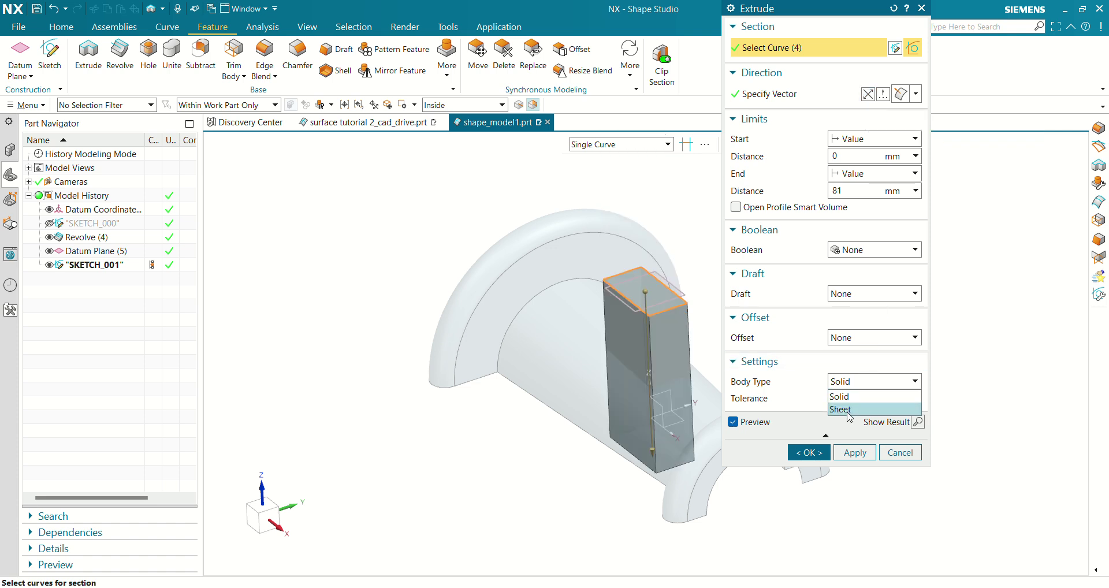
left_click(848, 409)
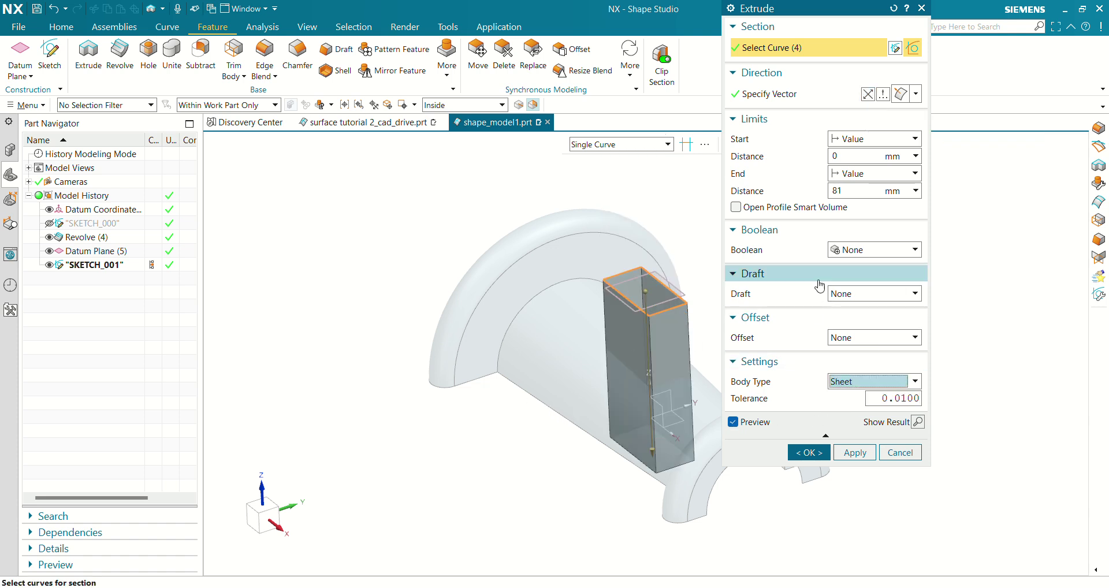
left_click(859, 295)
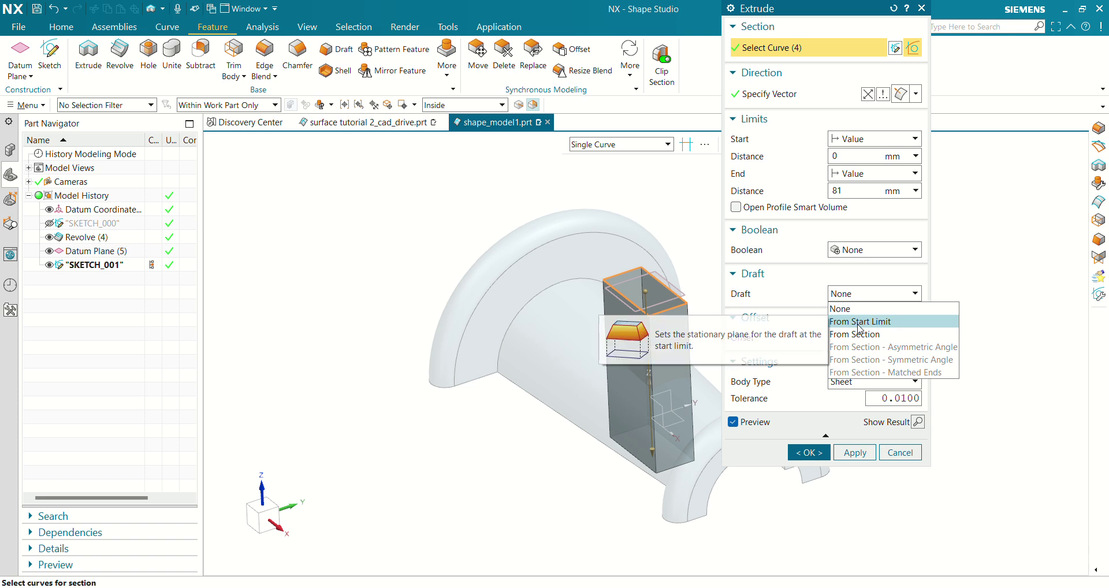
left_click(859, 321)
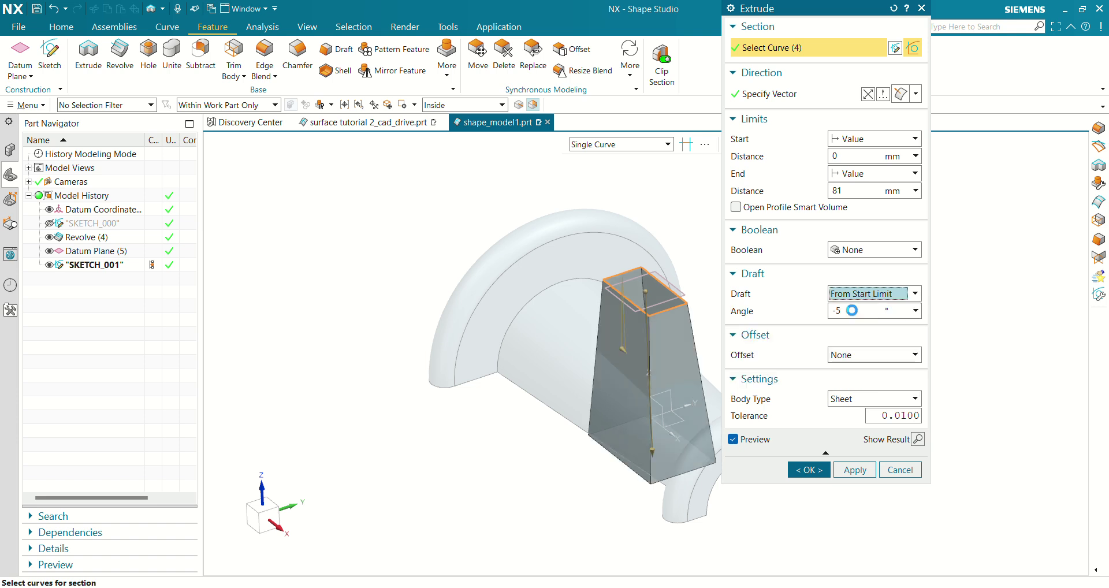
middle_click_drag(458, 416, 628, 460)
mouse_move(633, 457)
left_mouse_down()
mouse_move(635, 428)
mouse_move(633, 447)
left_mouse_up()
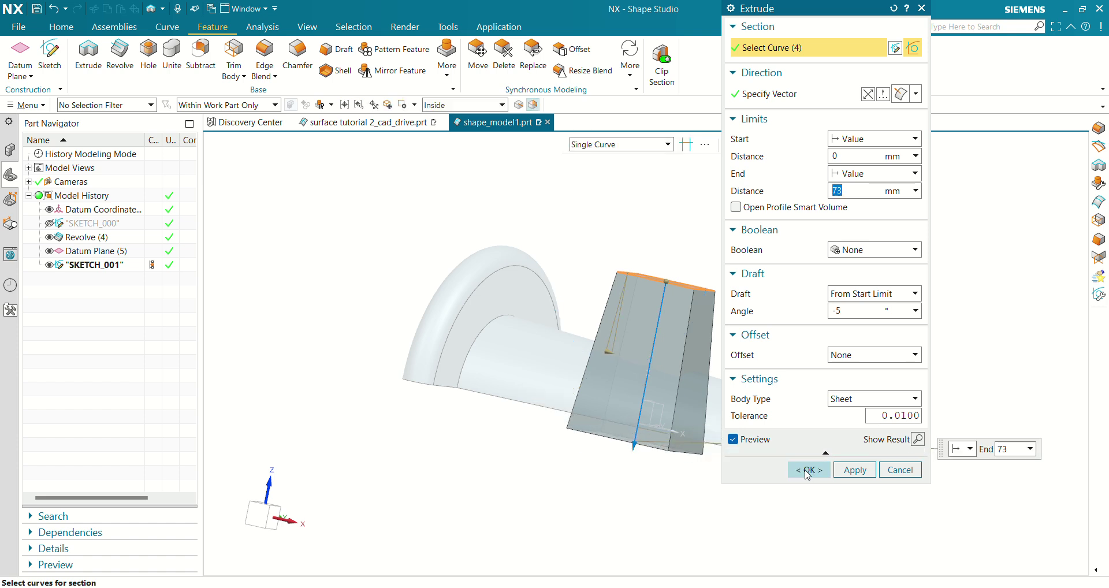
middle_click_drag(510, 208, 365, 257)
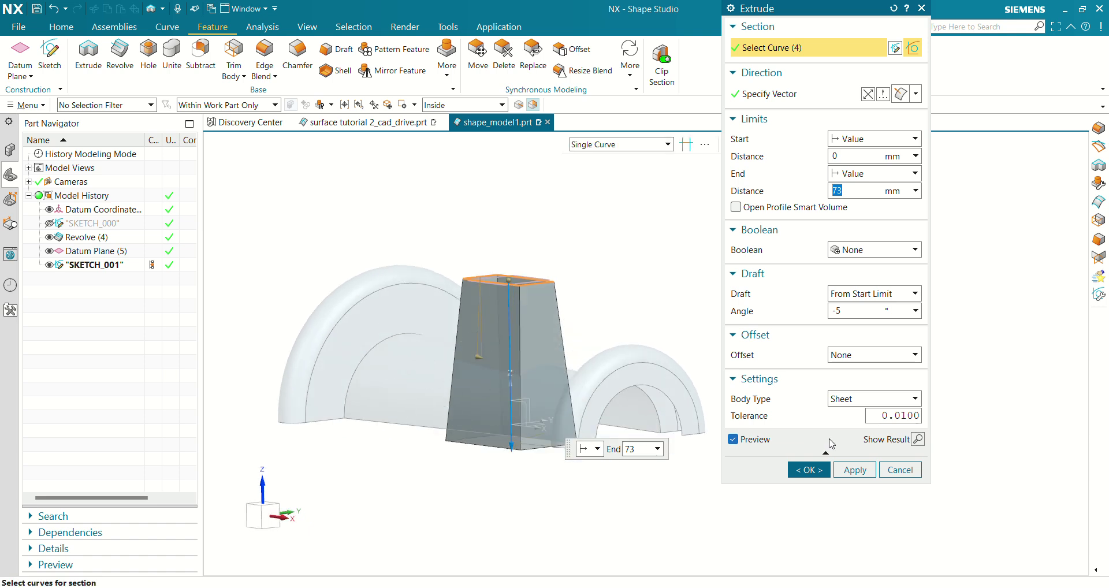
left_click(809, 469)
middle_click_drag(512, 342, 563, 298, "shift")
scroll(554, 298, "up", 6)
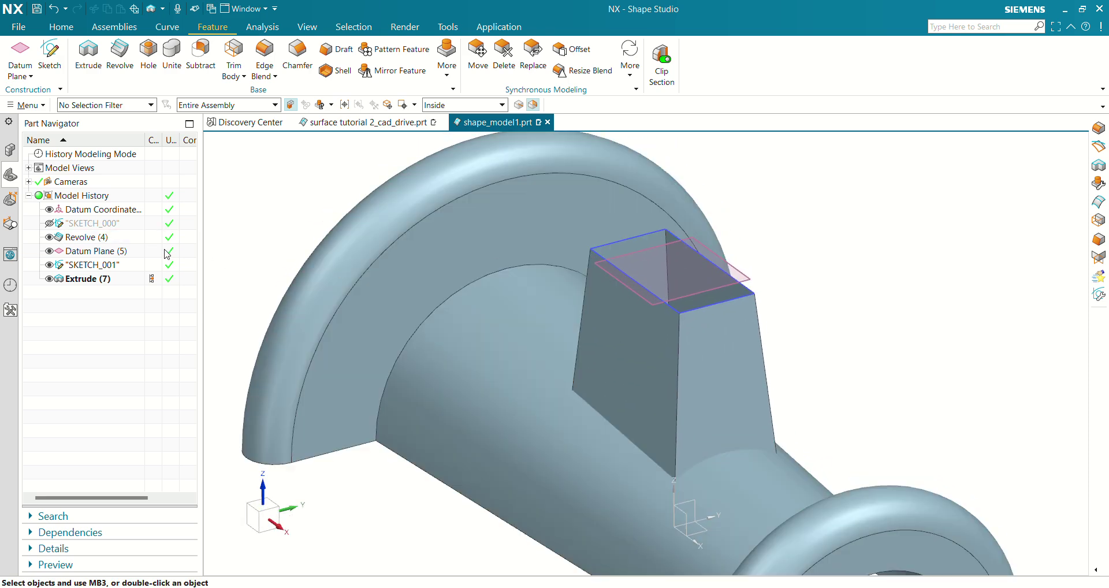
- Hide SKETCH_001 and Datum Plane (5), then bring up the Home tab's More surface gallery
left_click(46, 264)
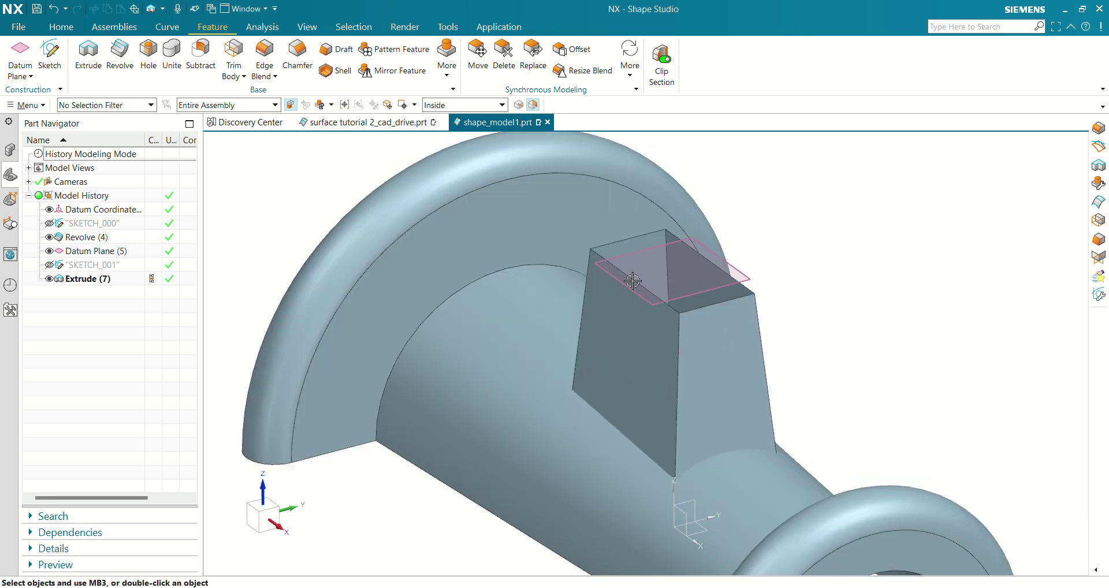
left_click(49, 251)
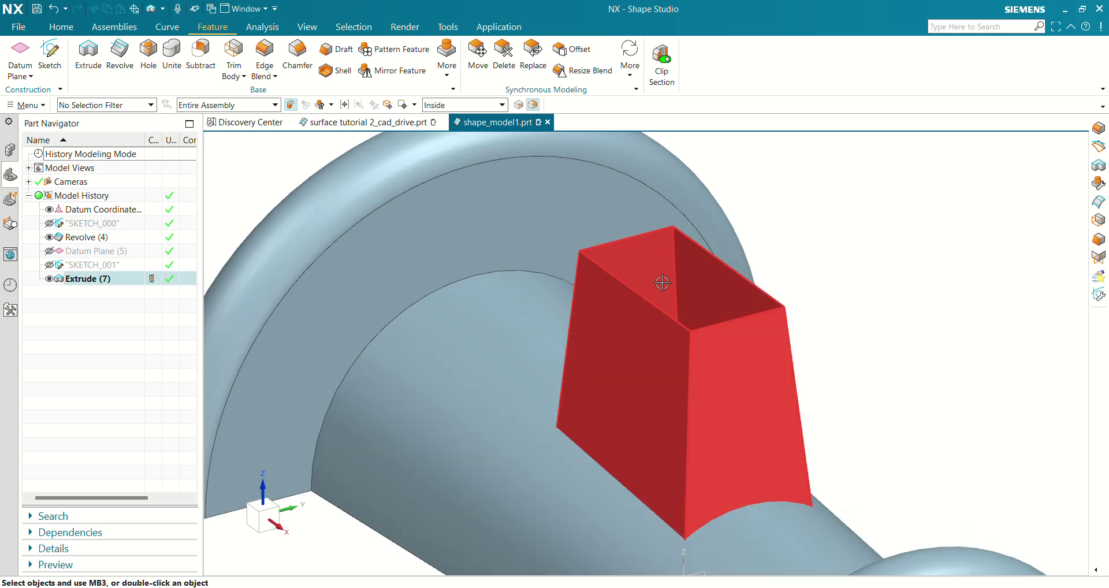
middle_click_drag(661, 284, 678, 309)
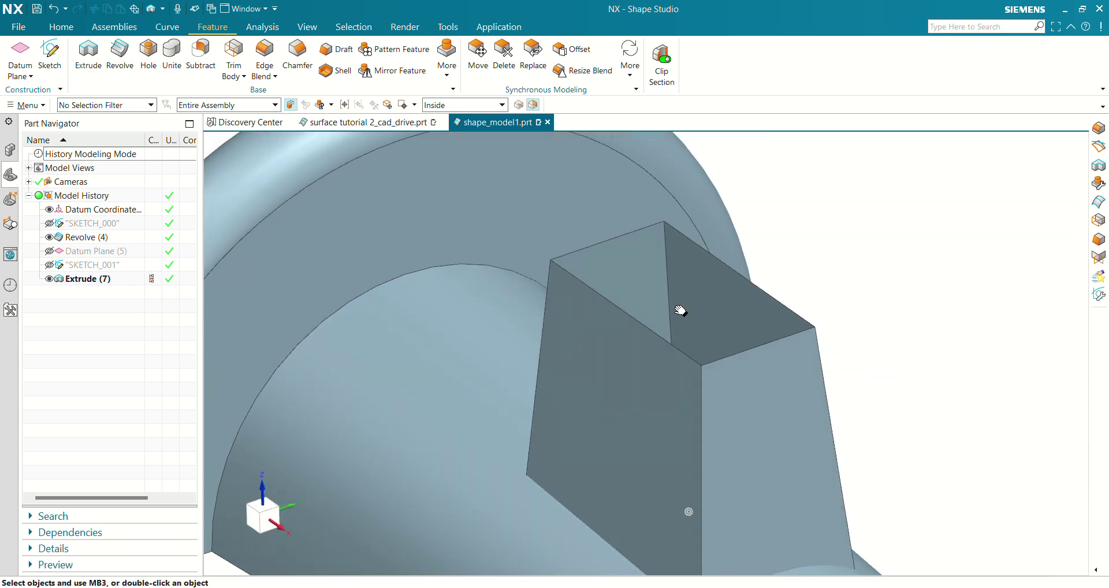
left_click(62, 25)
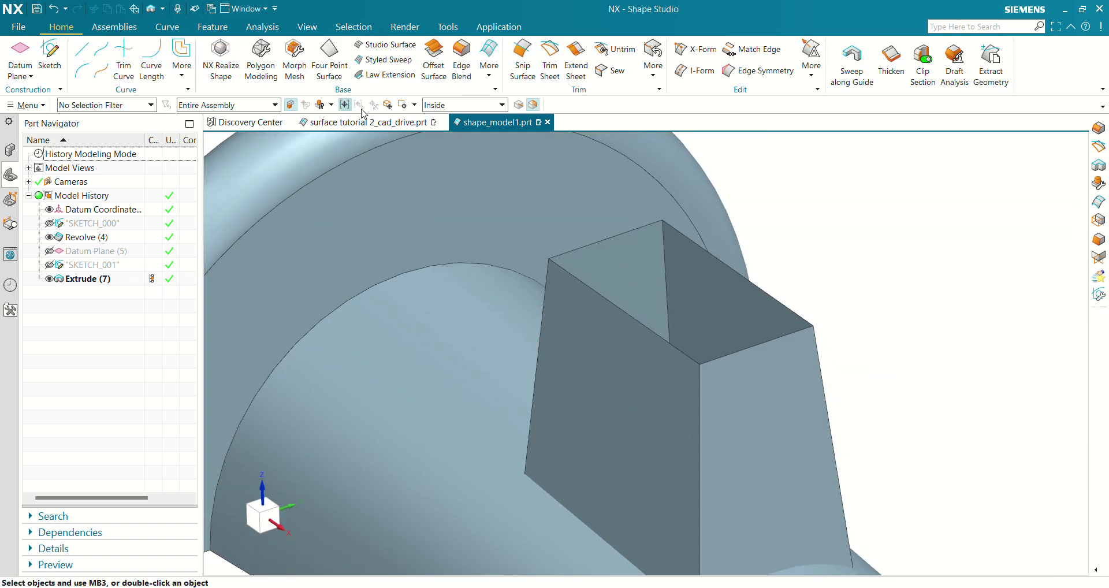
left_click(489, 61)
- Cap the boss's open top with a Fill Surface on its four top edges, control point offset 0
left_click(514, 315)
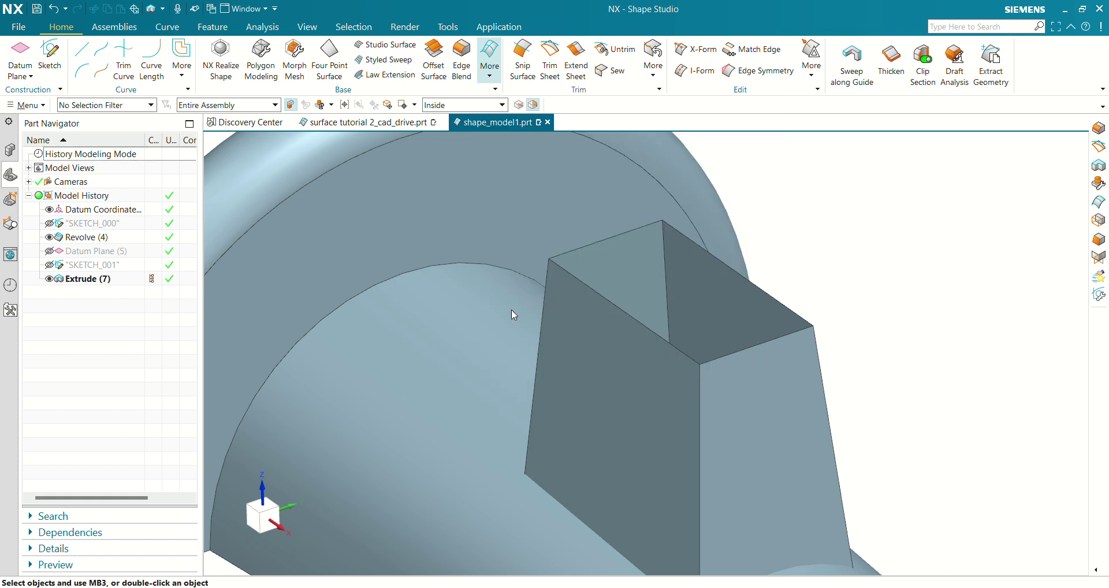
left_click(616, 237)
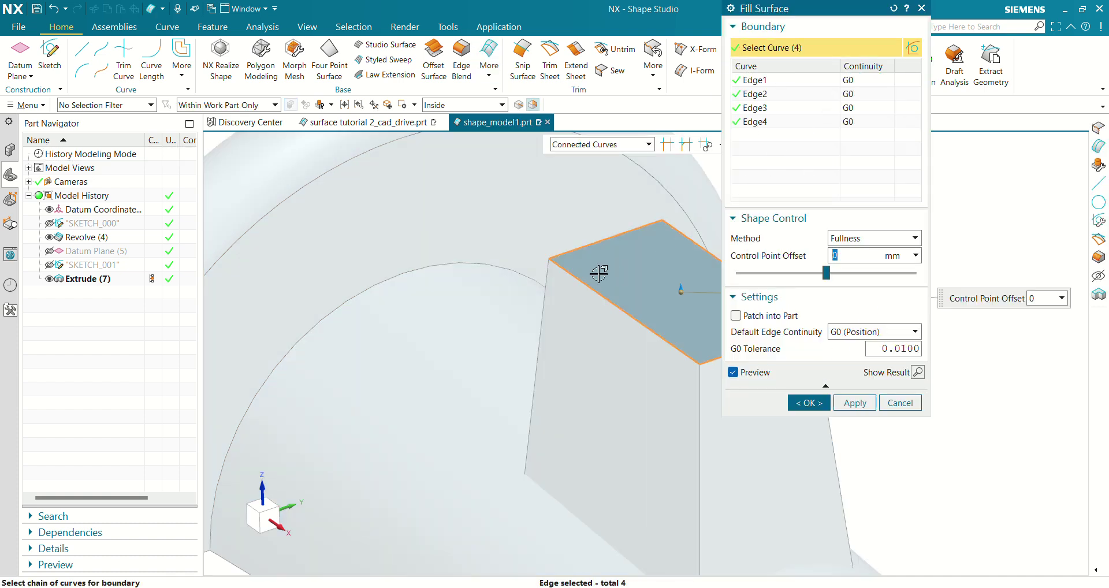
scroll(598, 273, "down", 5)
scroll(598, 223, "up", 4)
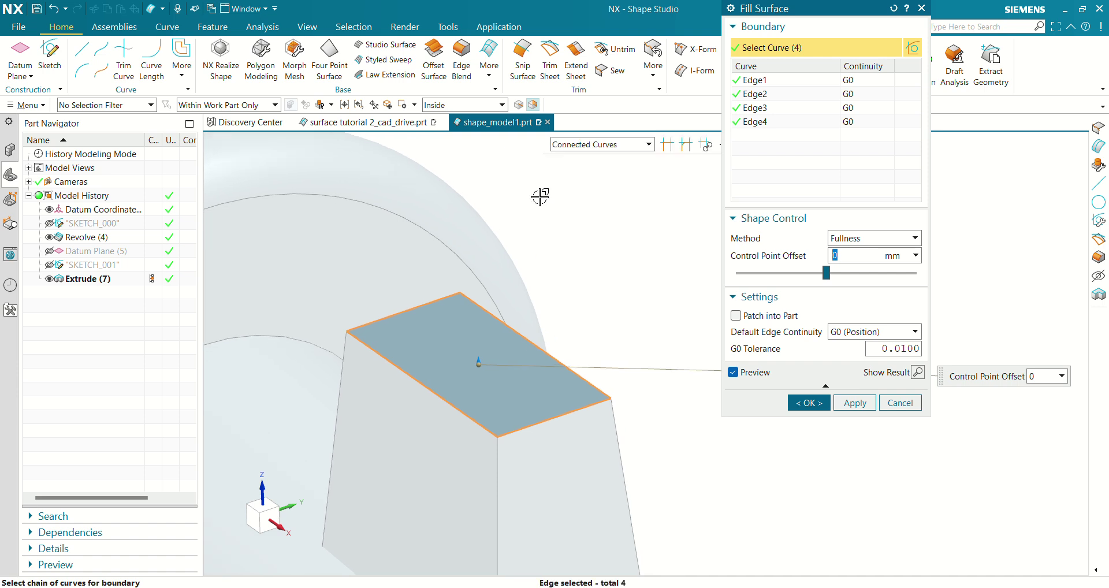
left_click(896, 349)
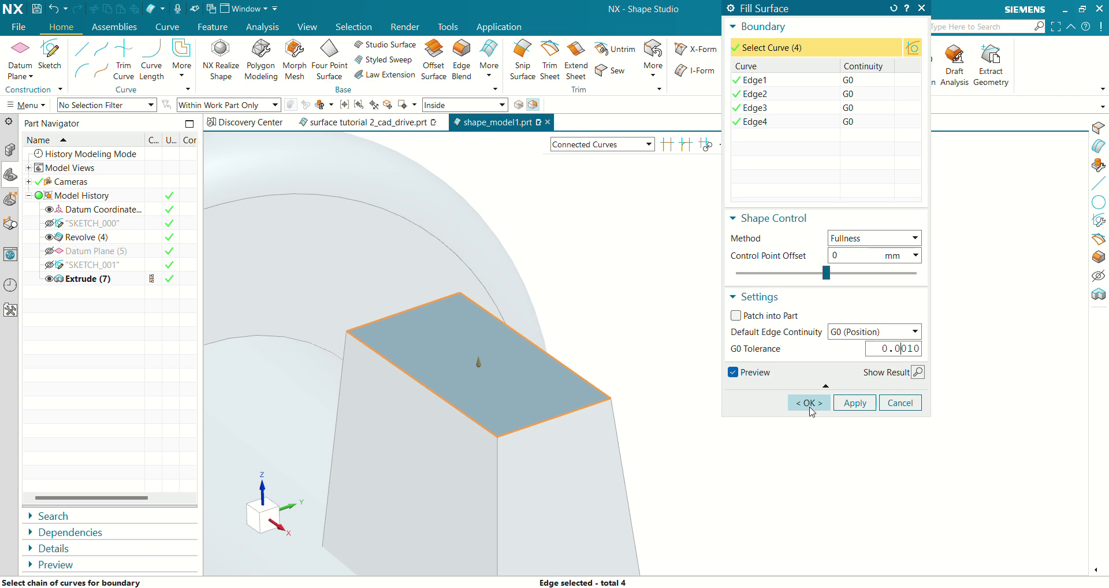
left_click(810, 403)
scroll(752, 319, "down", 4)
middle_click_drag(562, 426, 552, 322)
scroll(573, 416, "up", 5)
scroll(589, 379, "down", 4)
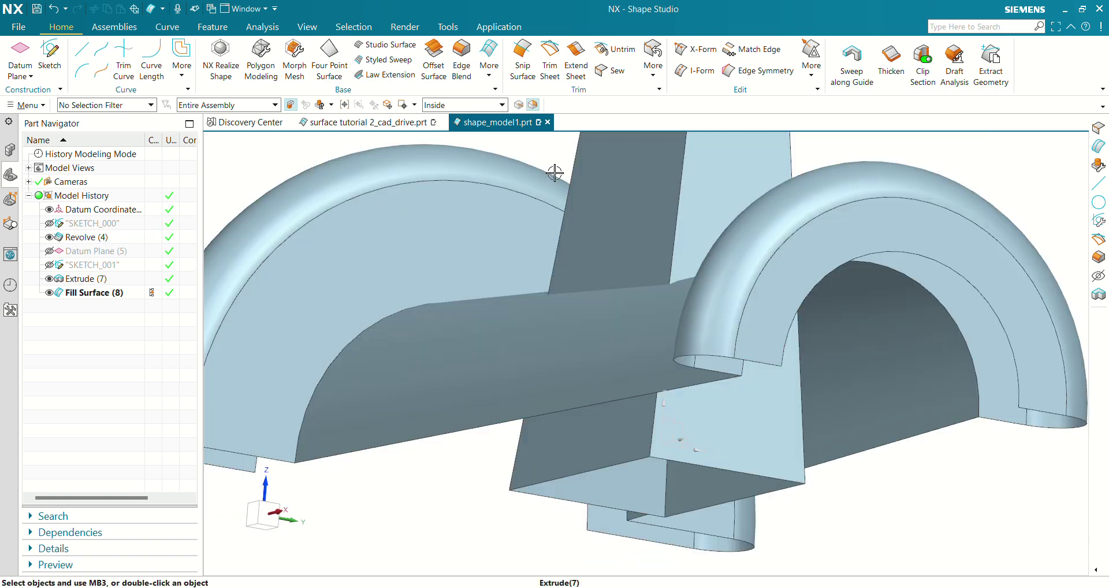
- Trim the extruded box sheet against the revolved body, keeping the region above the body
left_click(550, 64)
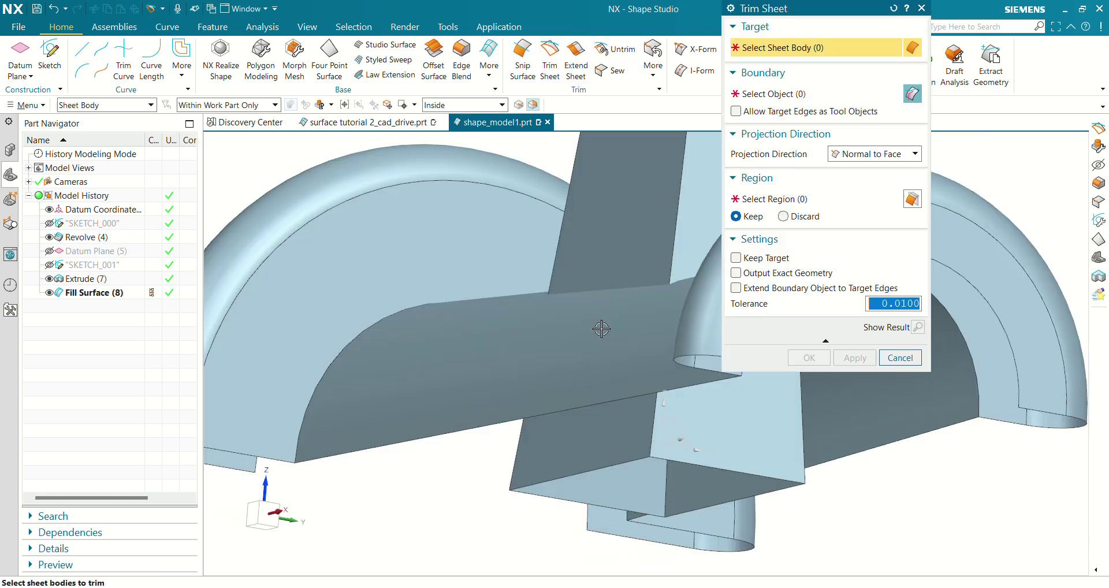
left_click(636, 216)
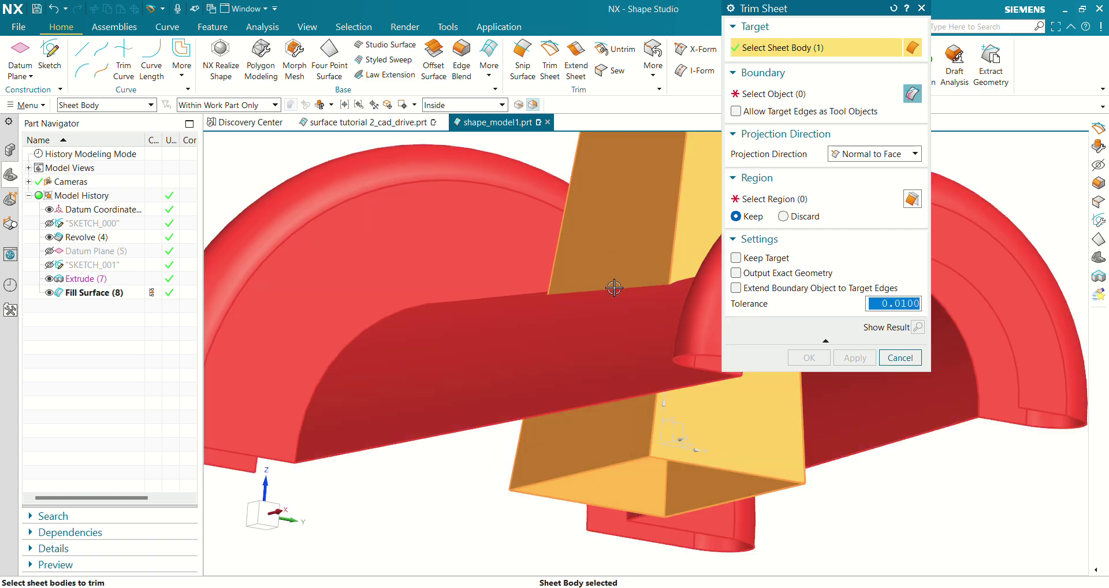
left_click(776, 96)
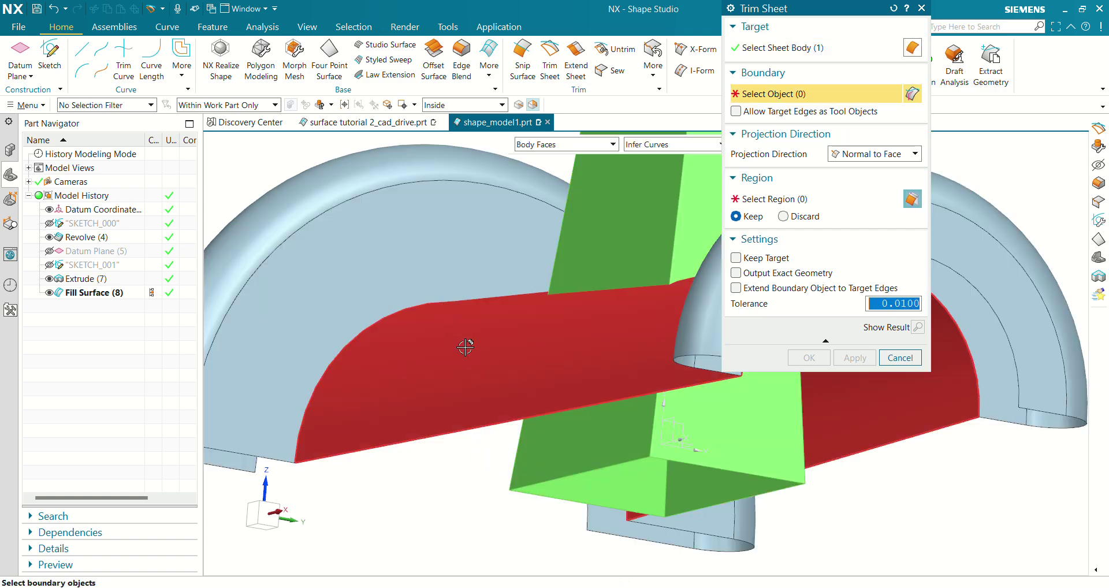
left_click(468, 295)
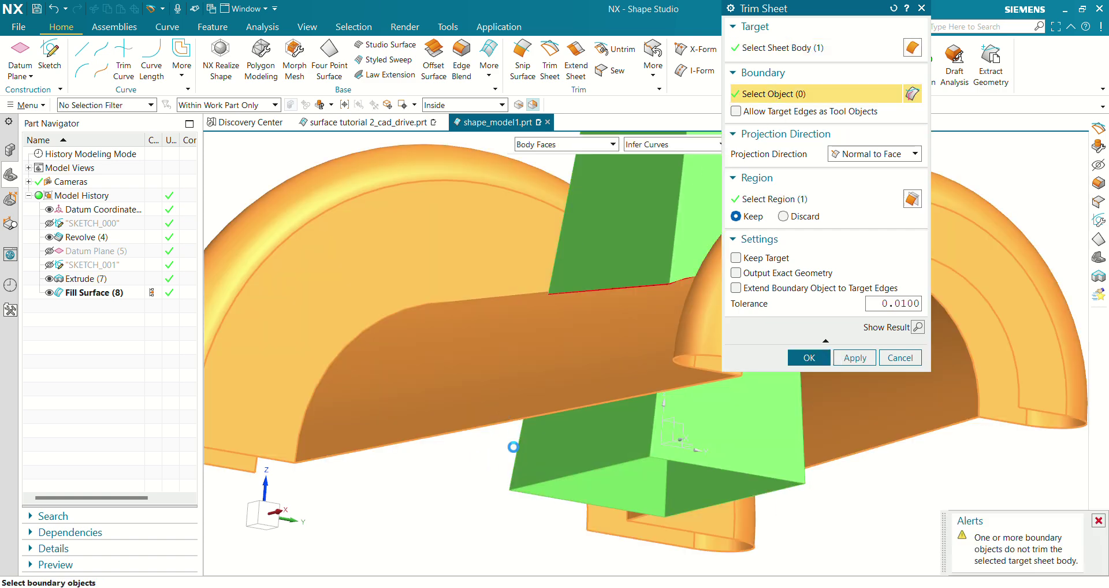
left_click(762, 199)
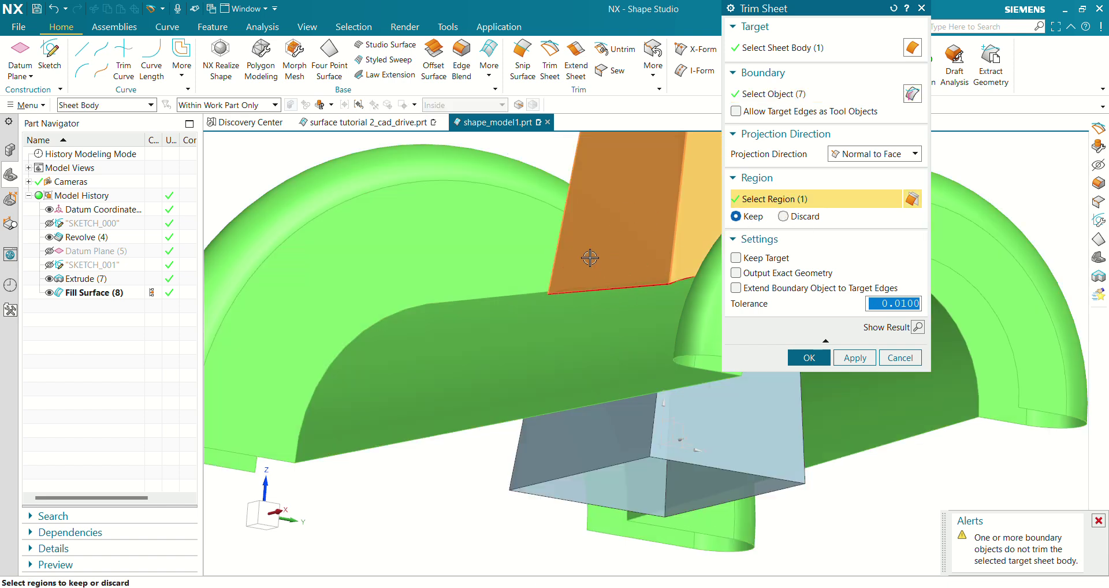
left_click(809, 358)
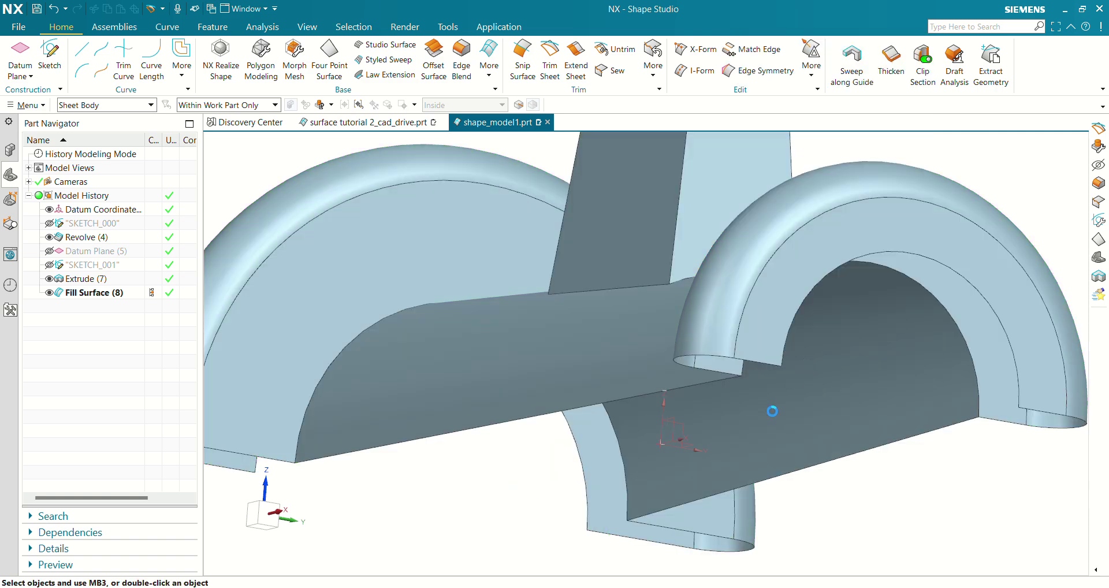
middle_click_drag(583, 323, 653, 318)
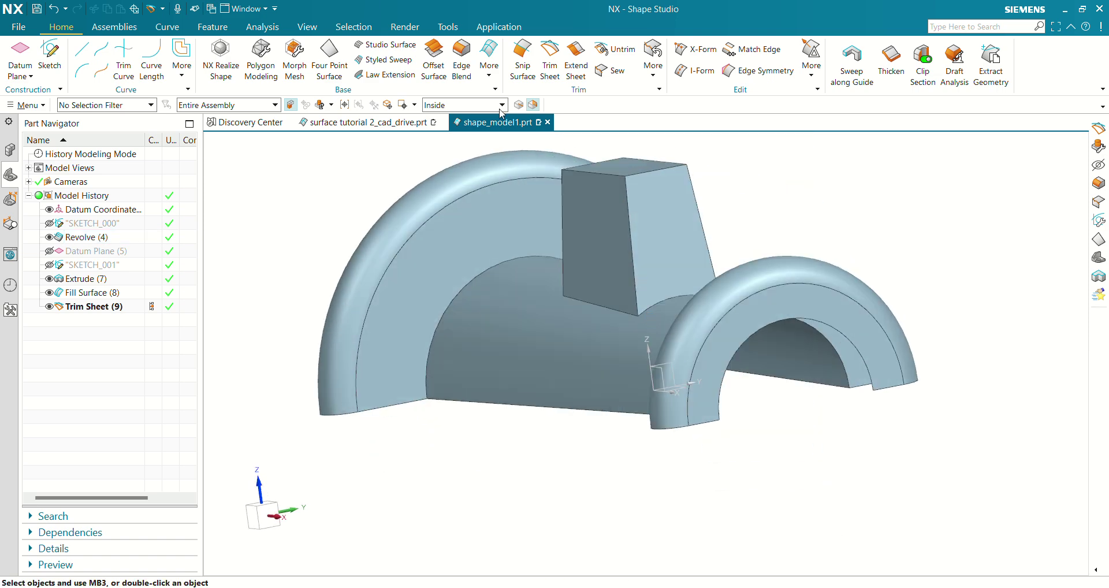
- Trim the revolved sheet with the box faces as boundary, removing the patch inside the box
left_click(547, 63)
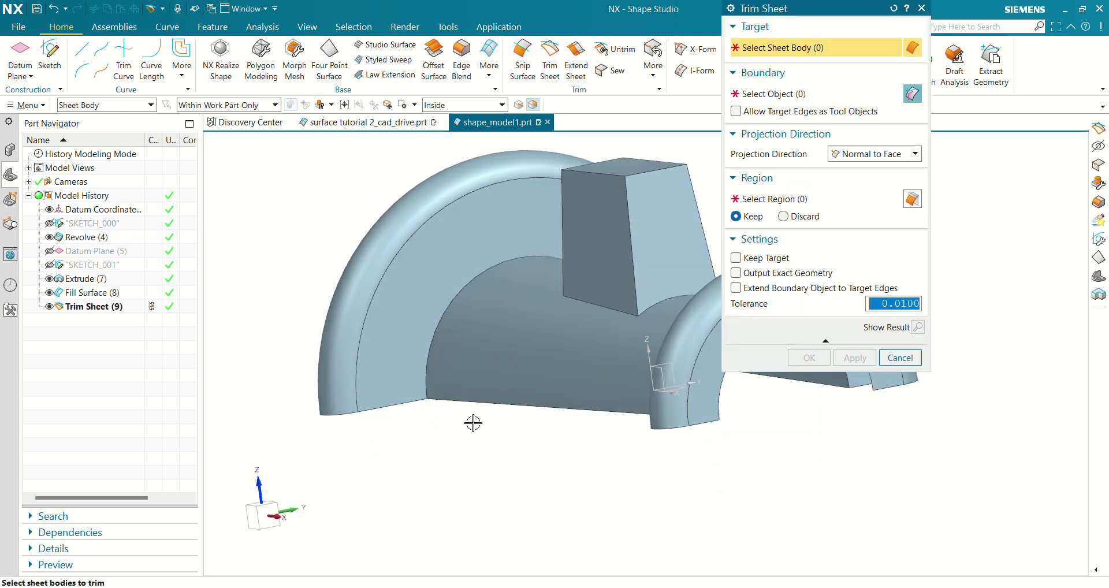
left_click(542, 330)
left_click(789, 96)
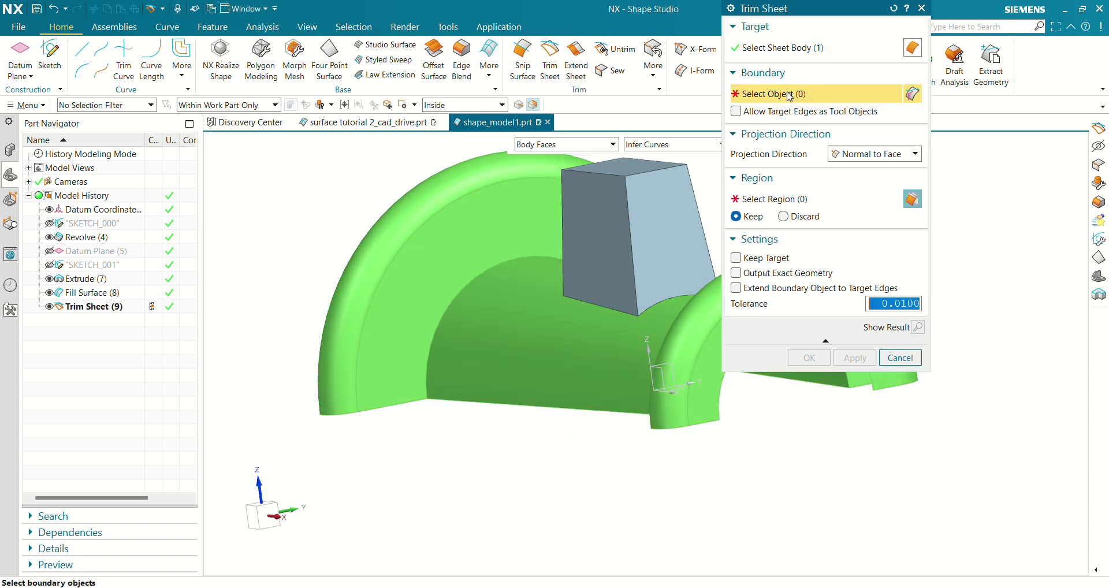
left_click(614, 229)
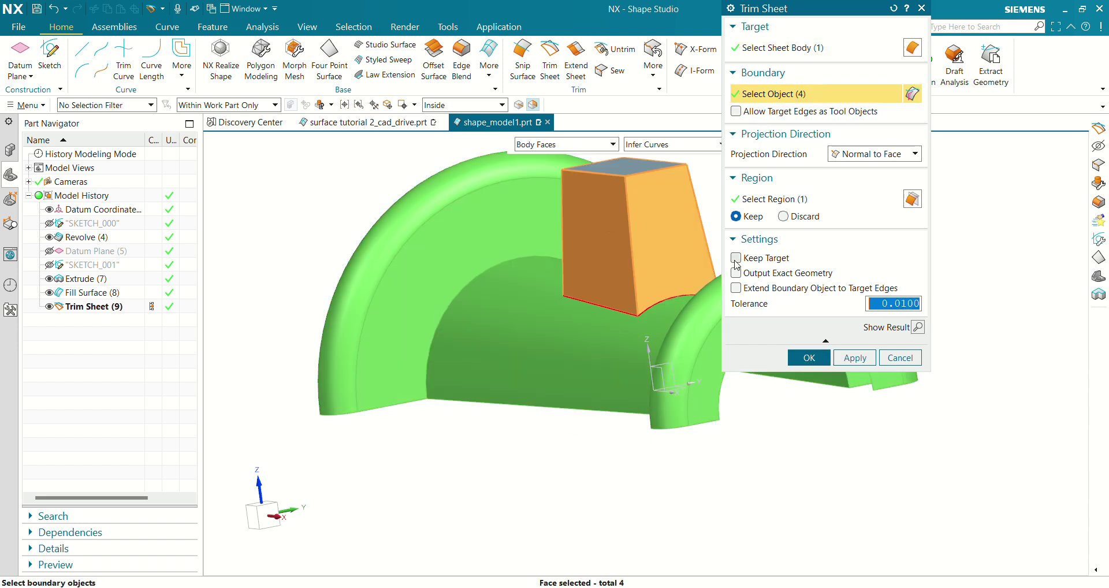
left_click(774, 201)
middle_click_drag(499, 462, 703, 268)
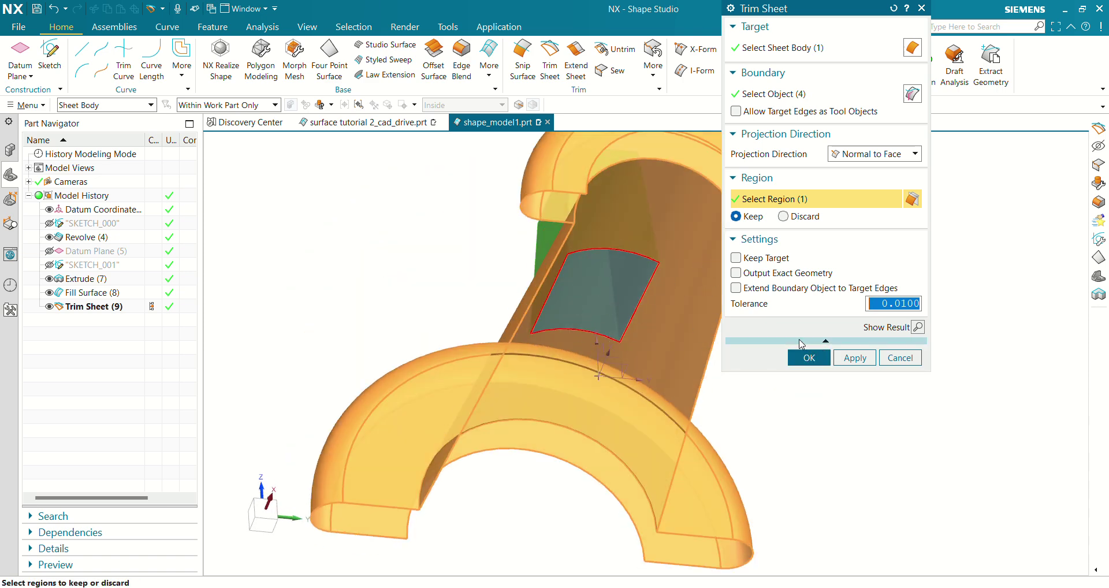
left_click(809, 358)
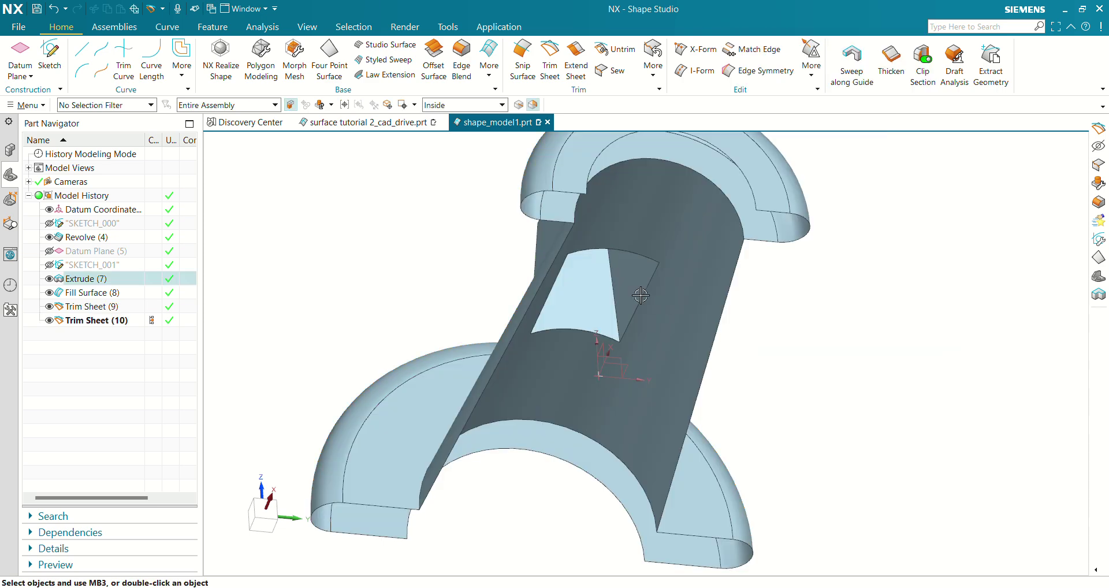
middle_click_drag(630, 301, 633, 327)
scroll(605, 287, "up", 5)
middle_click_drag(798, 250, 773, 334)
scroll(812, 291, "down", 3)
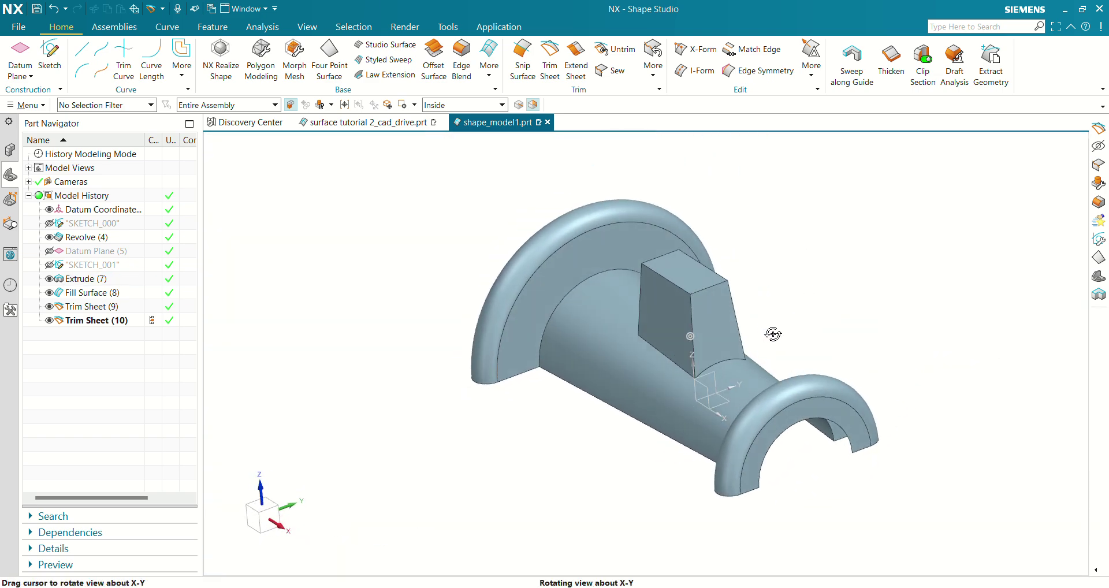
- Sew the box's side and top sheets onto the revolved sheet as target
left_click(610, 70)
middle_click_drag(531, 190, 428, 213, "shift")
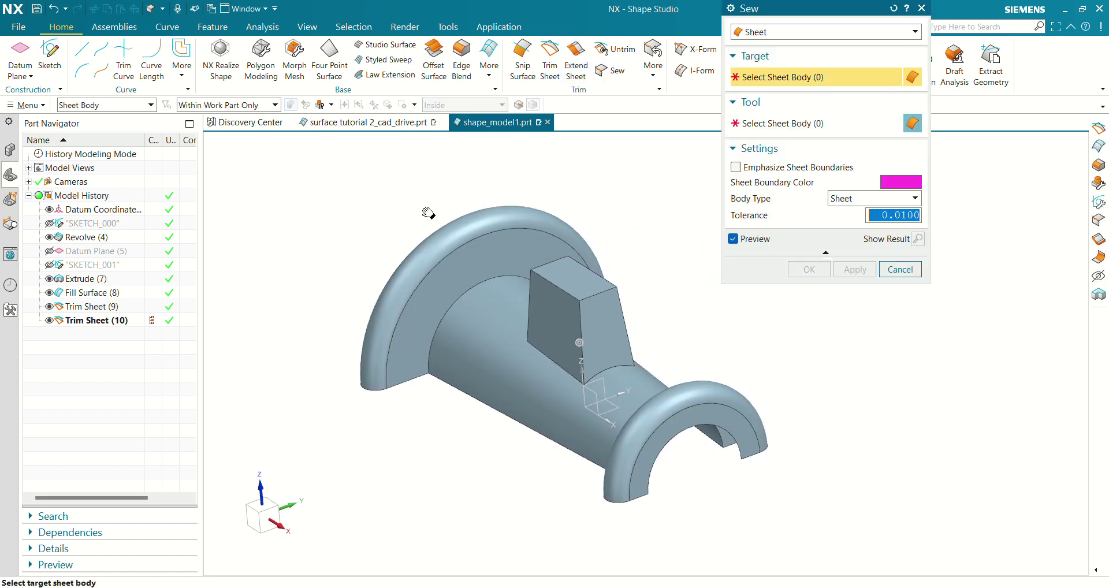
left_click(484, 261)
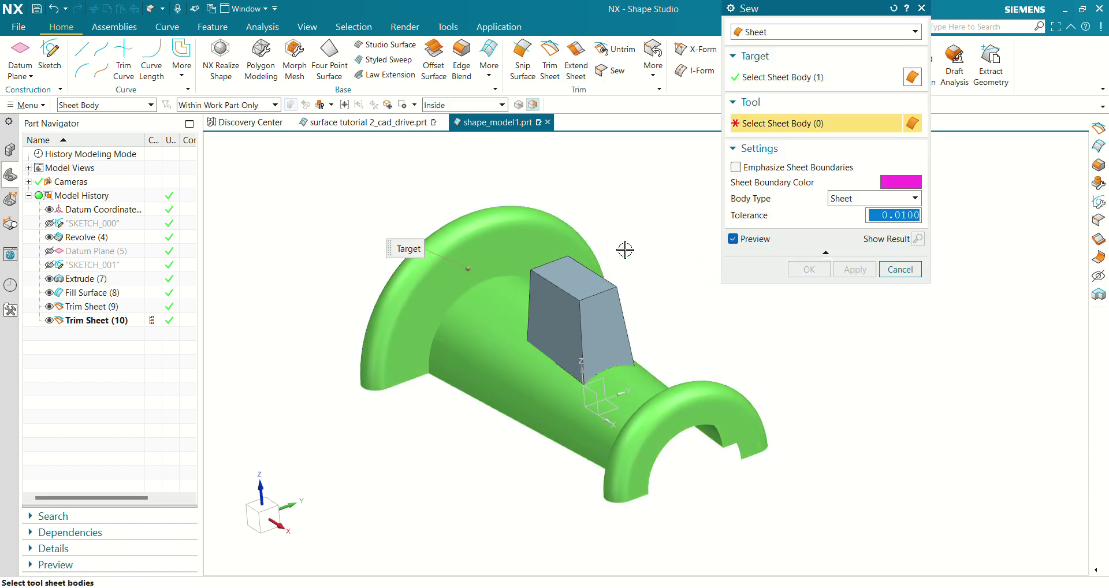
scroll(635, 251, "up", 2)
middle_click_drag(627, 247, 520, 318)
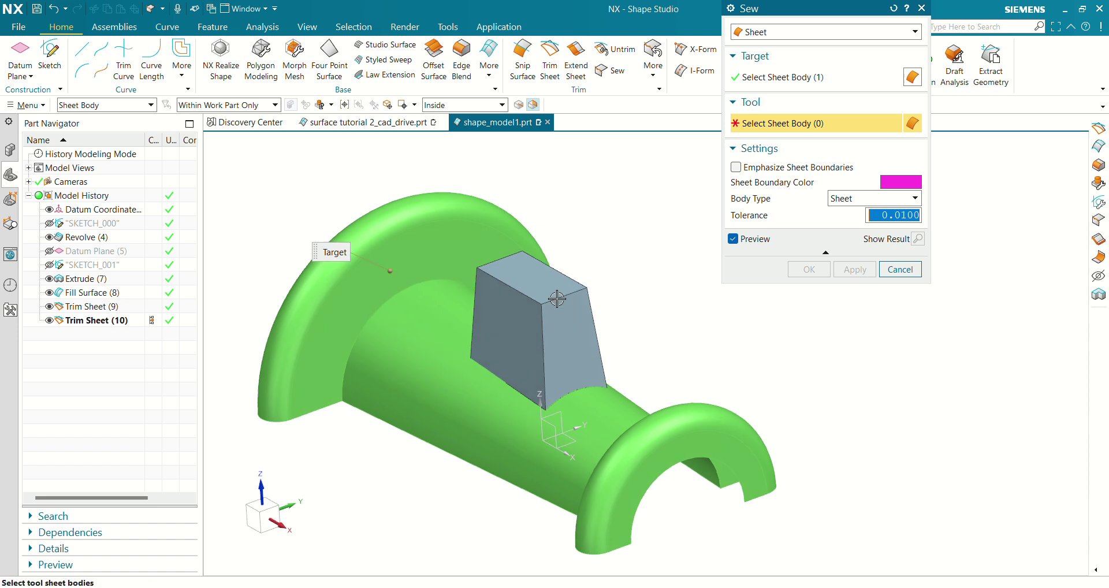
left_click(511, 326)
left_click(533, 278)
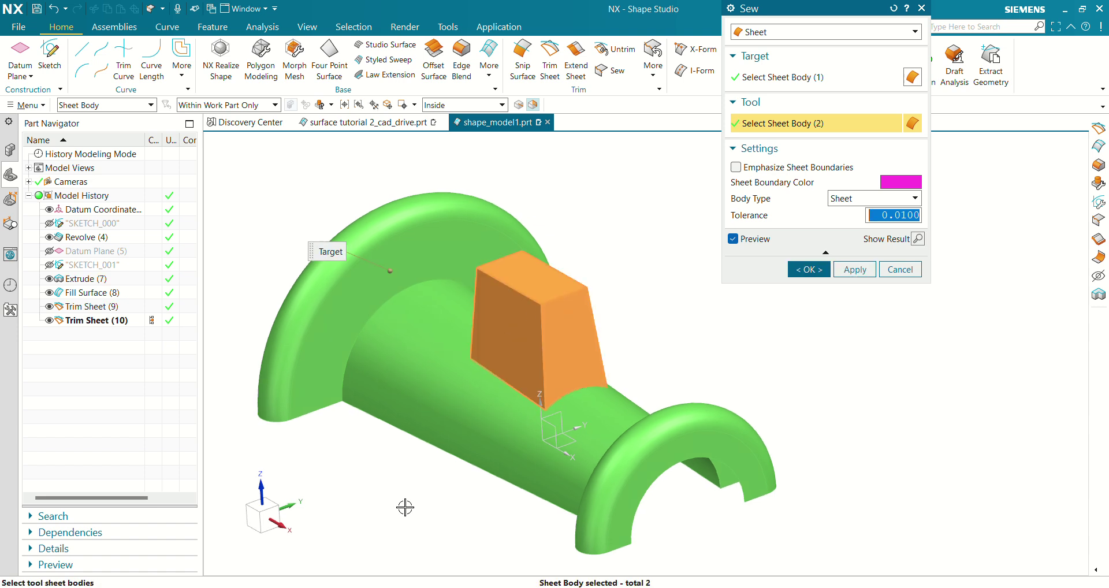
middle_click_drag(405, 509, 433, 457)
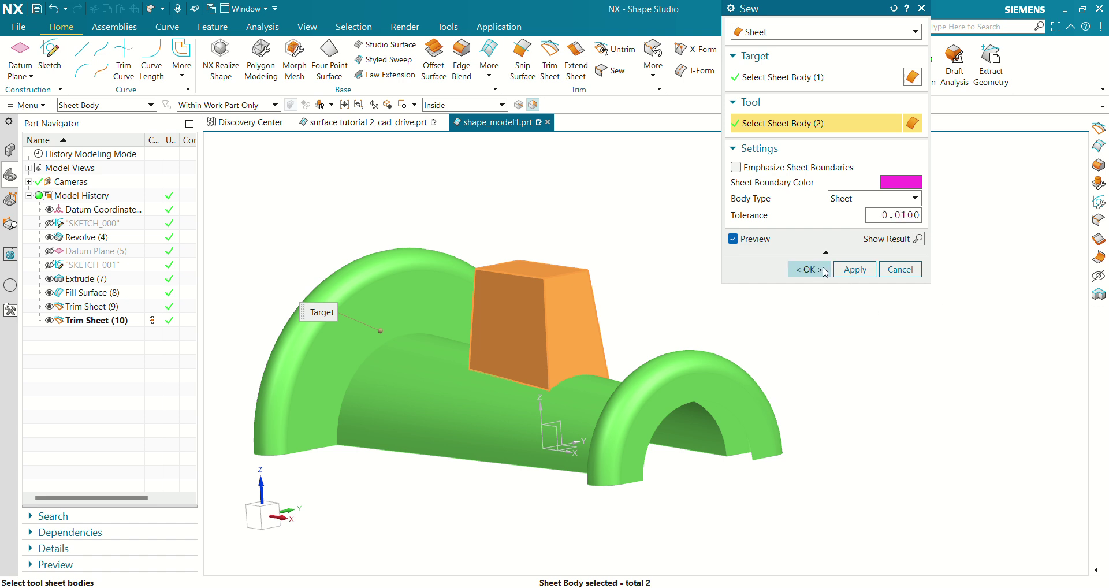
left_click(809, 270)
scroll(751, 274, "down", 3)
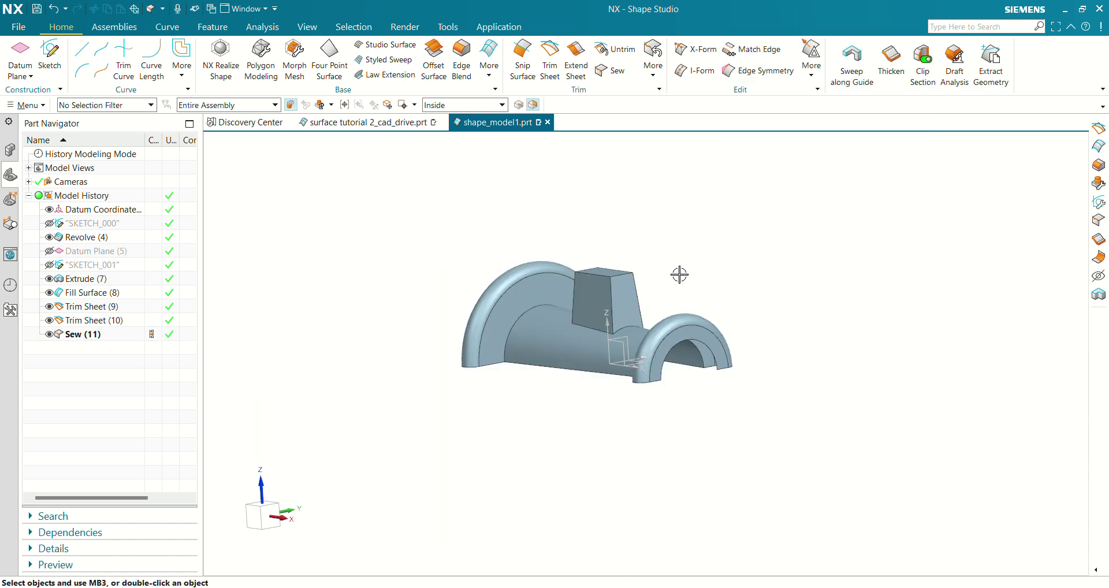
middle_click_drag(750, 275, 678, 296)
scroll(676, 342, "up", 3)
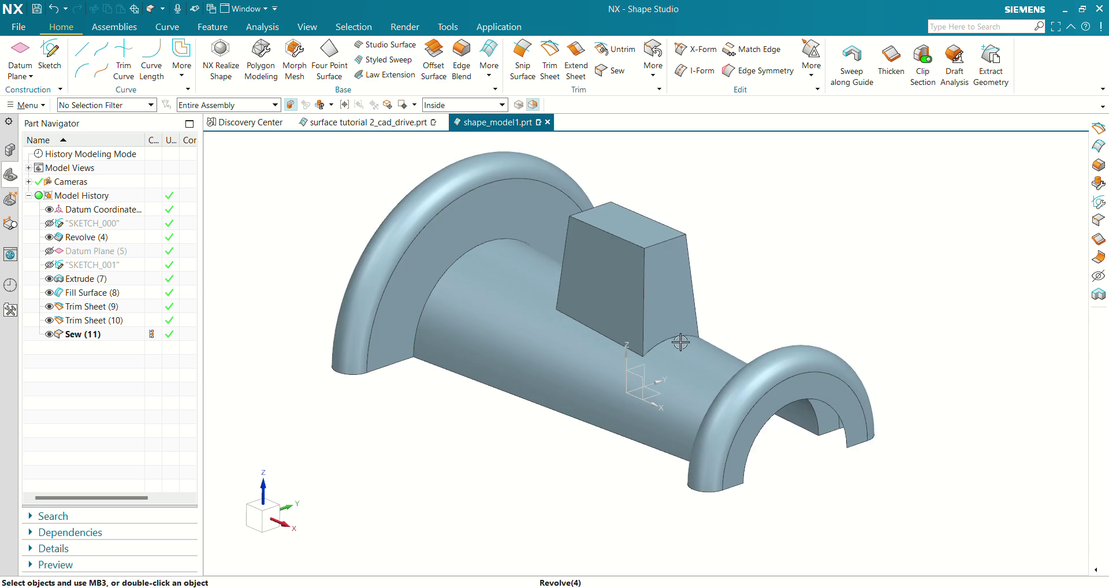
middle_click_drag(676, 341, 684, 367)
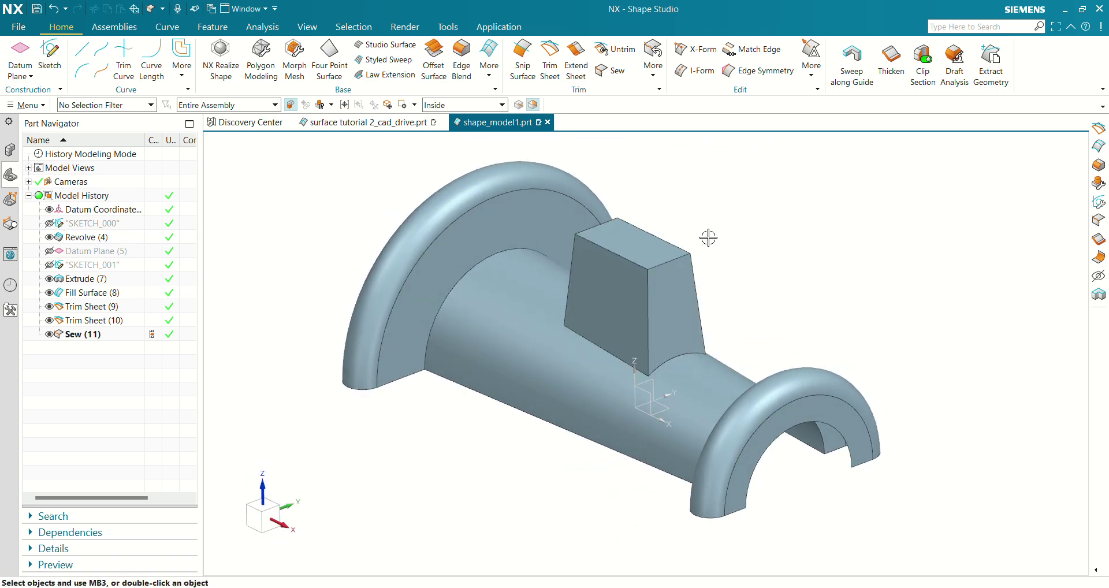
- Start a 5 mm edge blend on the boss's base, vertical and top curved edge chains
left_click(464, 62)
scroll(706, 208, "up", 2)
middle_click_drag(706, 208, 539, 142, "shift")
left_click(612, 149)
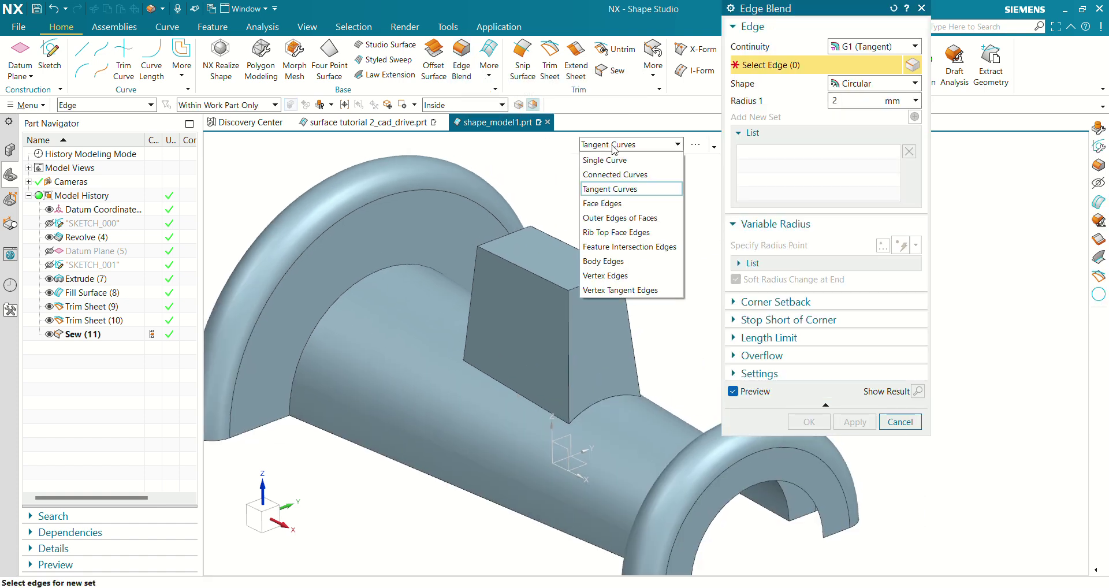
left_click(617, 174)
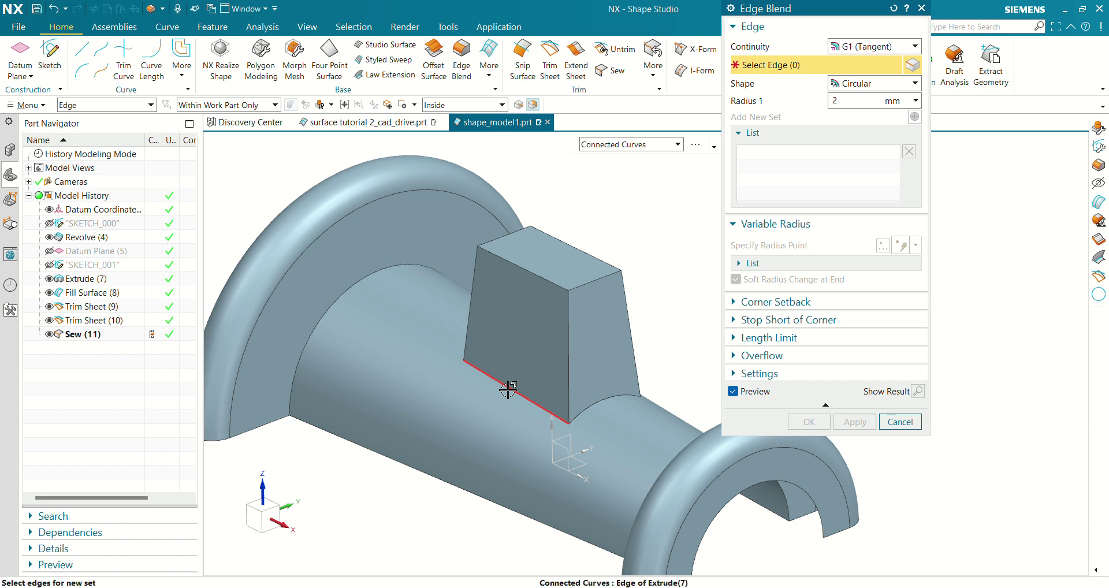
left_click(508, 390)
left_click(598, 404)
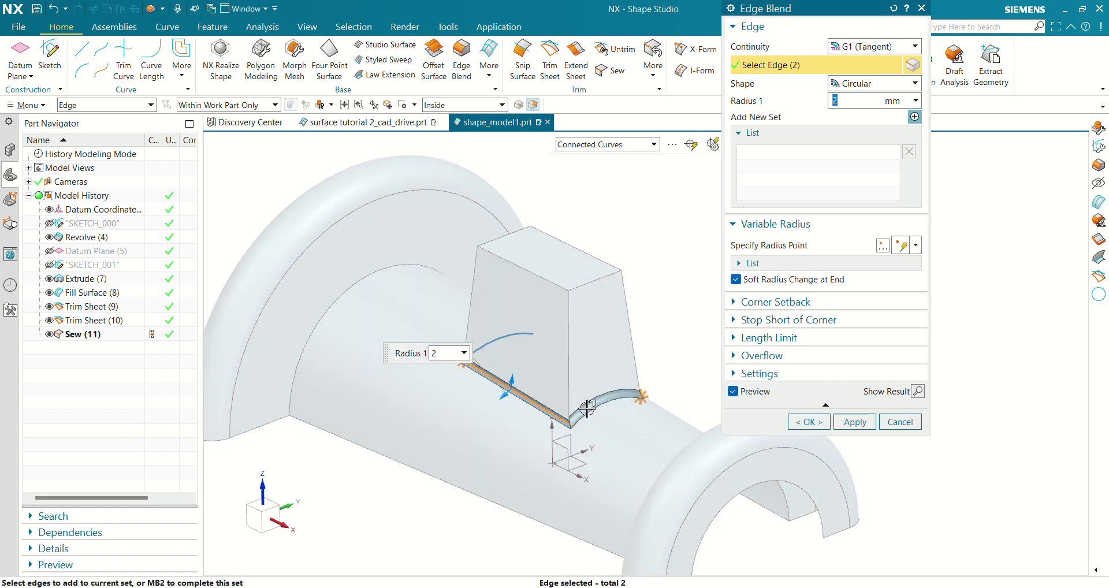
middle_click_drag(657, 297, 584, 354)
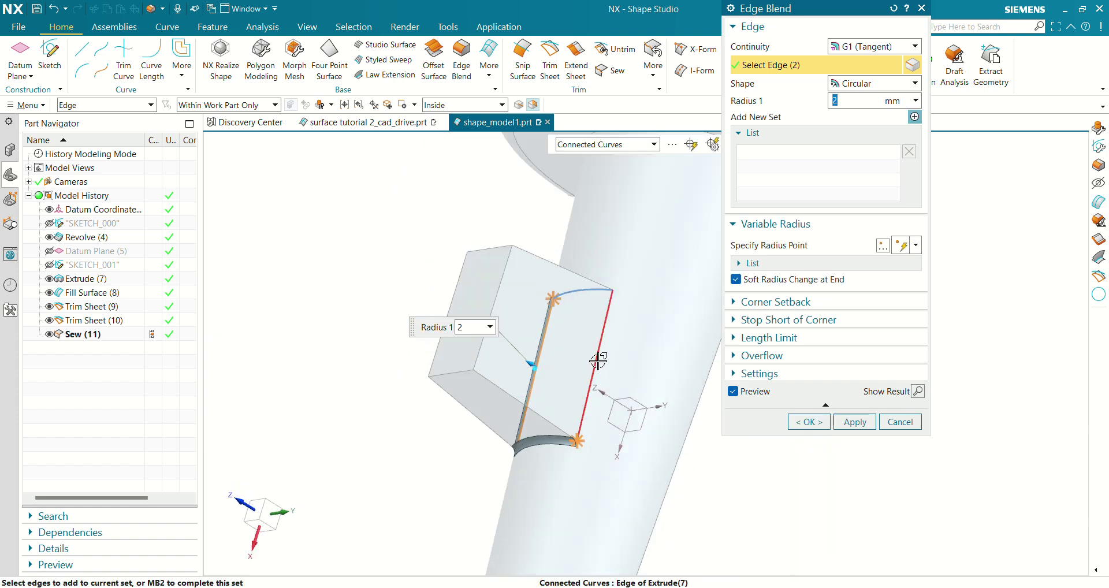
left_click(594, 360)
middle_click_drag(430, 215, 570, 310)
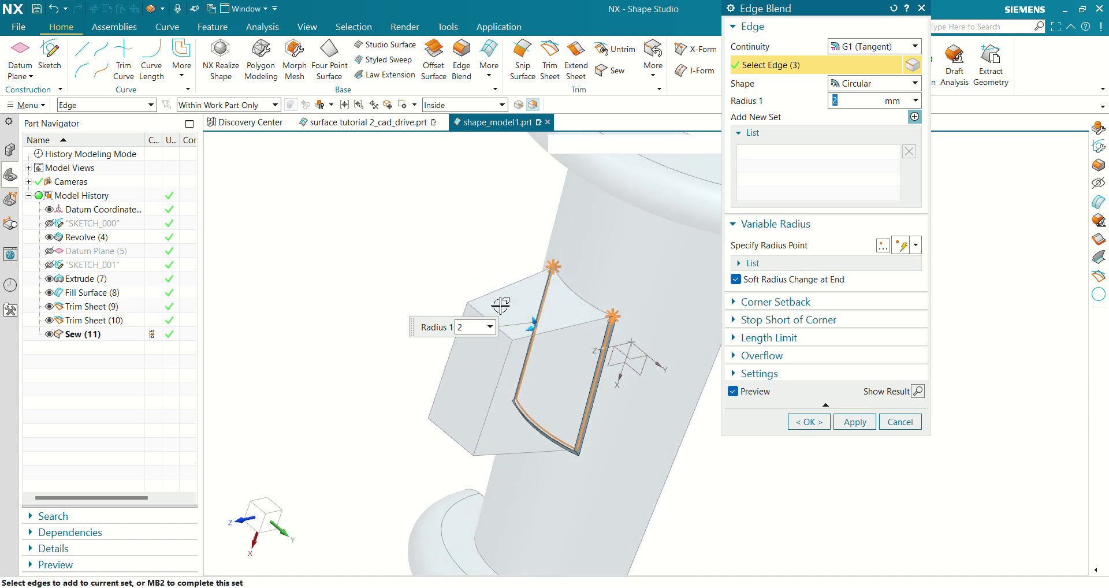
left_click(595, 303)
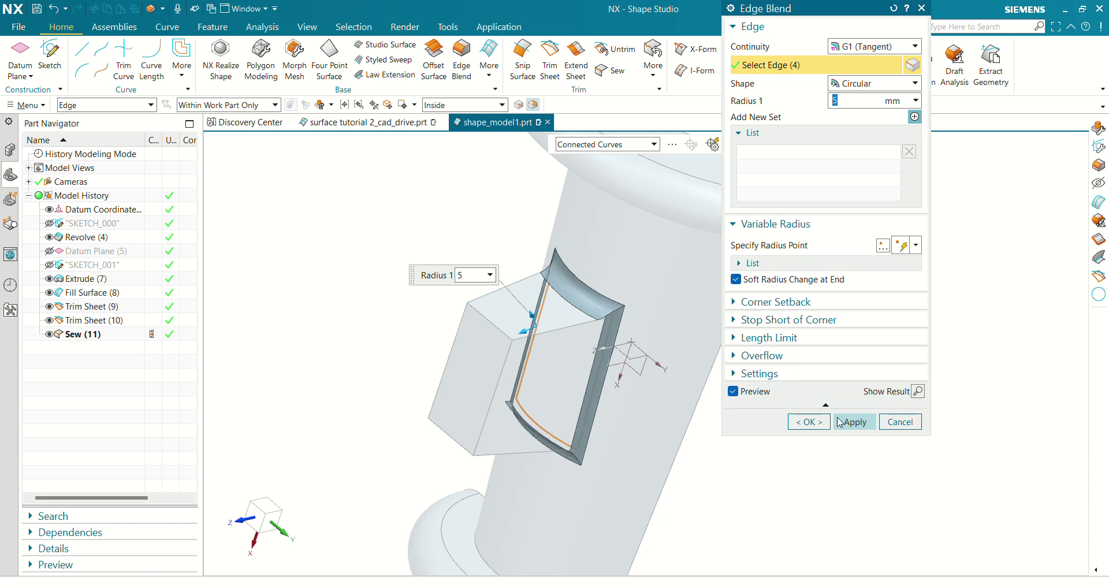
- Add a second 5 mm blend set on the boss's remaining vertical edges
left_click(914, 117)
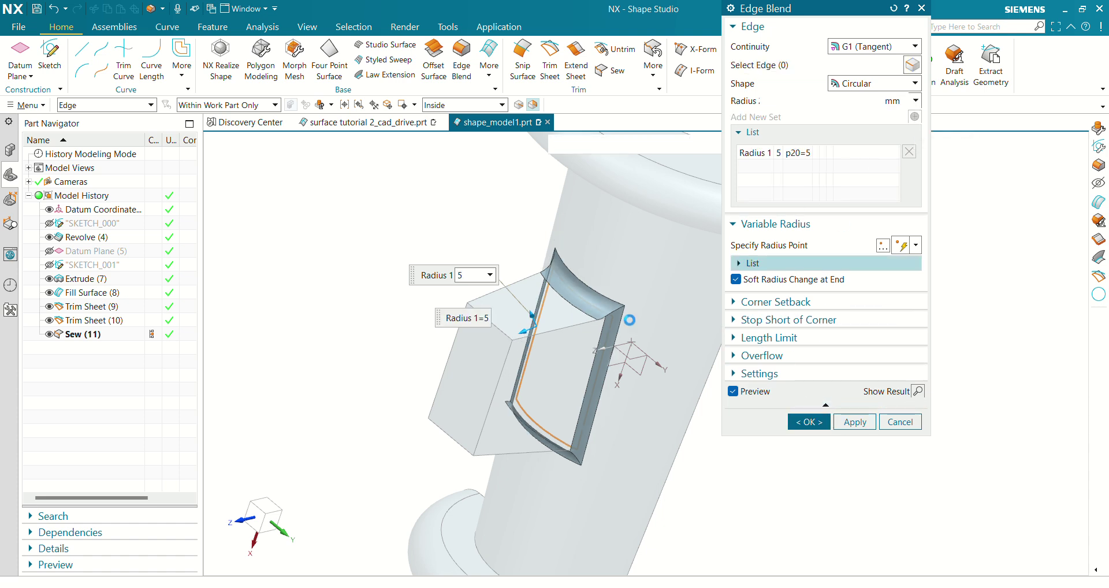
left_click(563, 326)
left_click(505, 283)
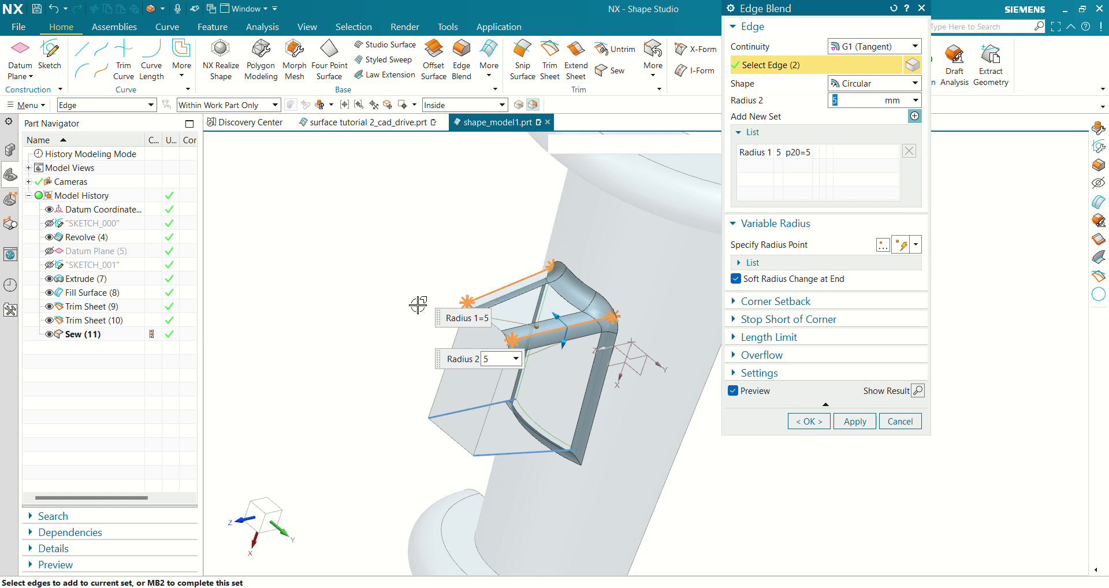
middle_click_drag(505, 283, 519, 242)
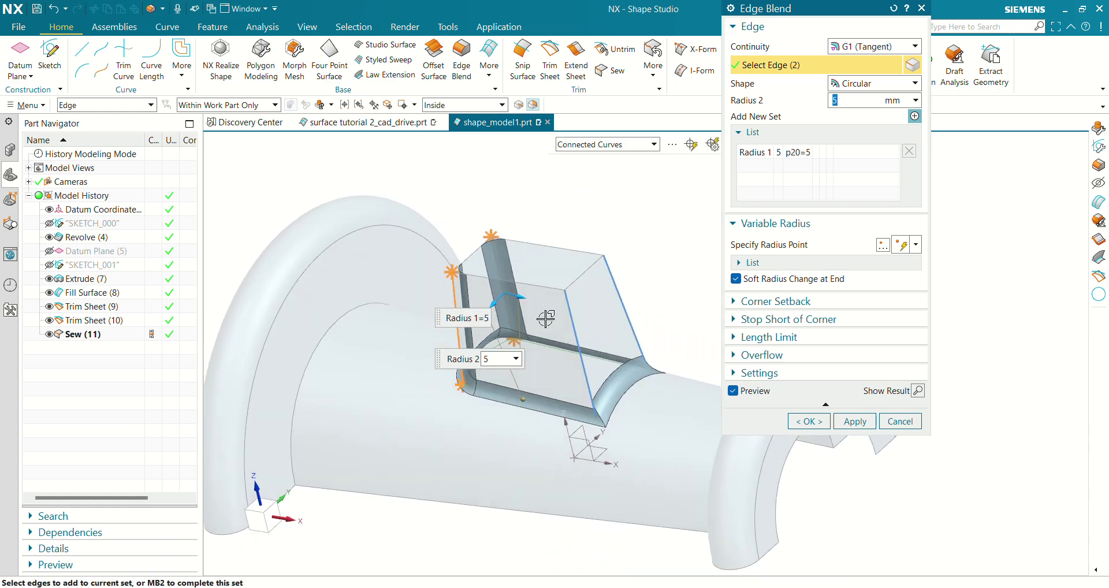
left_click(573, 323)
left_click(616, 295)
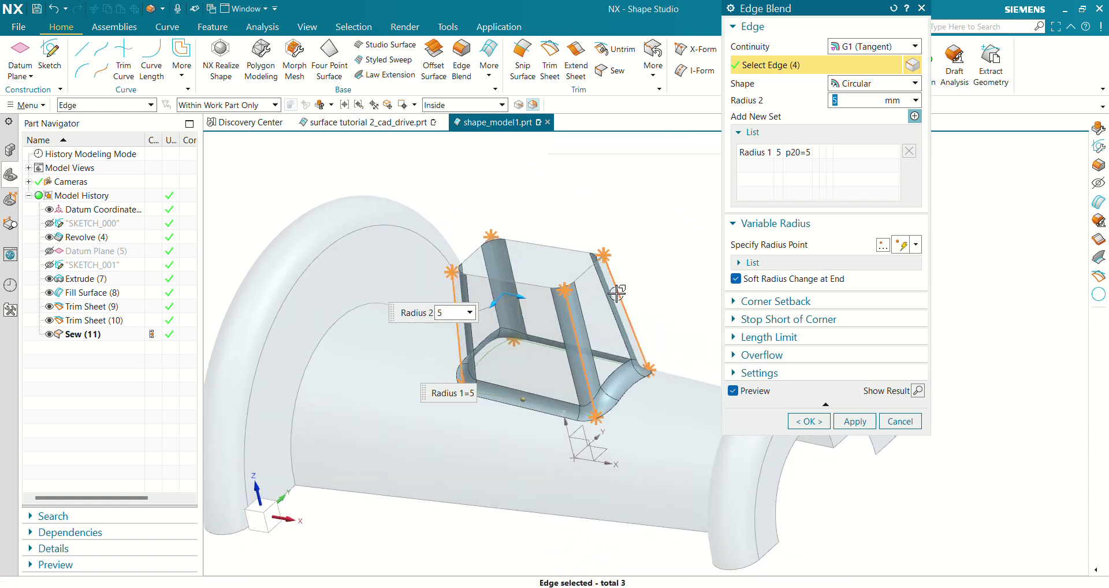
- Add a third blend set on the boss's top rim edges with a 2 mm radius
left_click(915, 116)
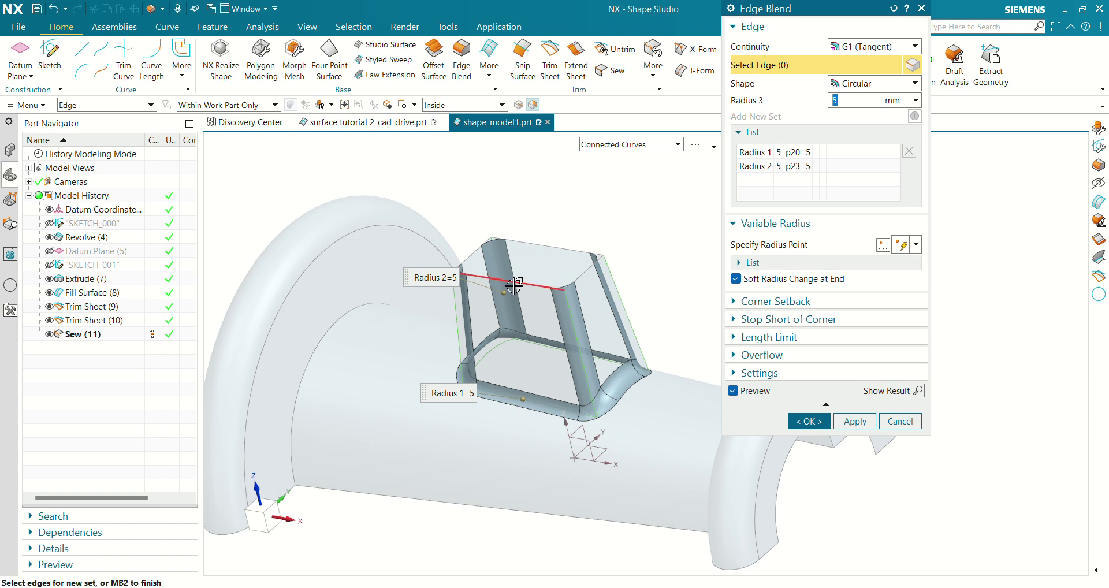
left_click(572, 275)
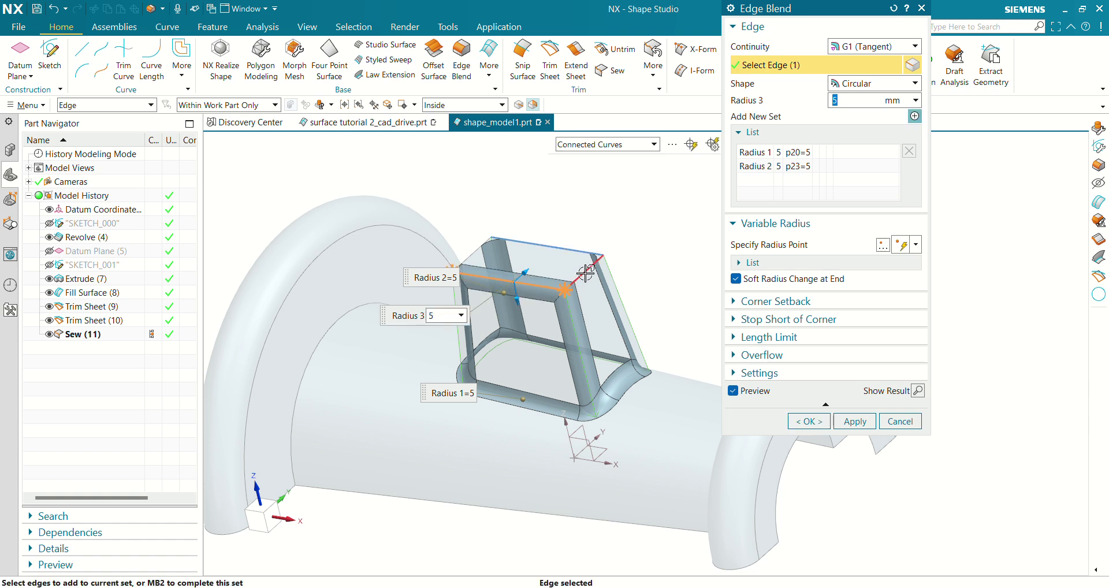
left_click(586, 274)
left_click(488, 240)
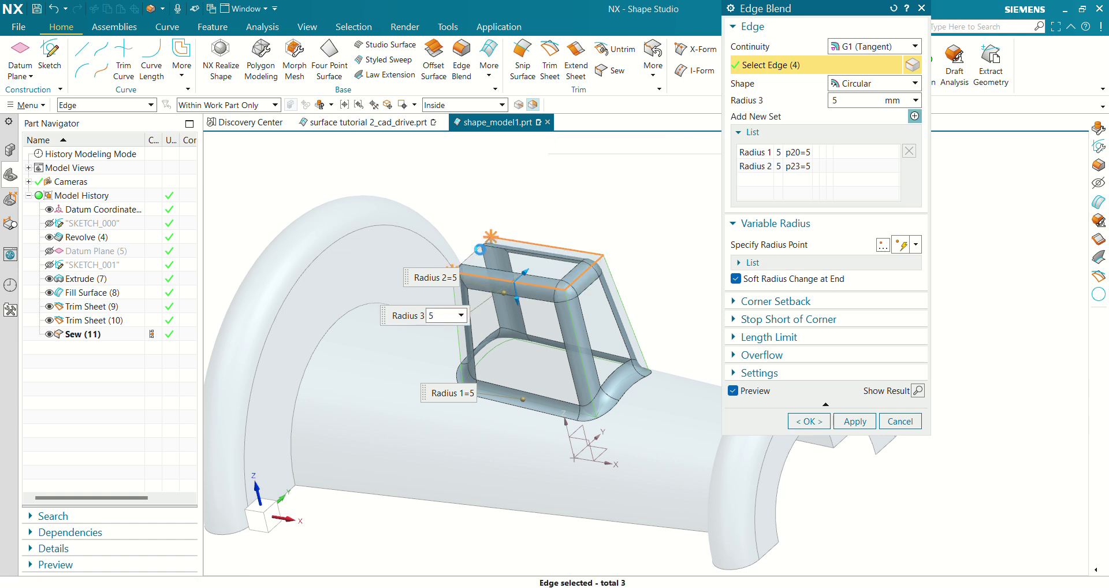
left_click(861, 104)
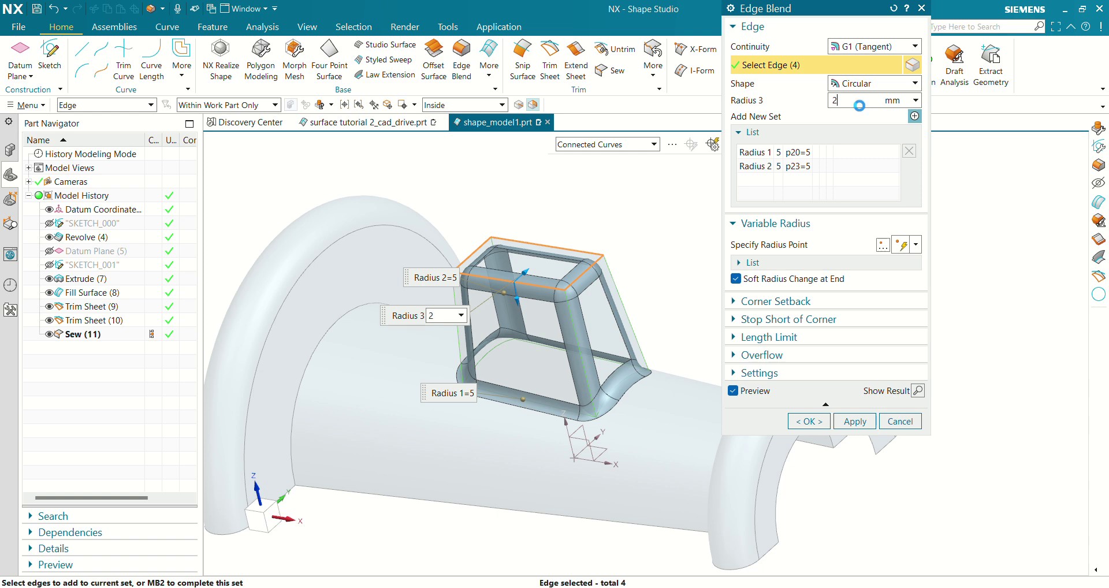
- Apply the boss edge blends: two 5 mm sets and the 2 mm top rim
left_click(809, 421)
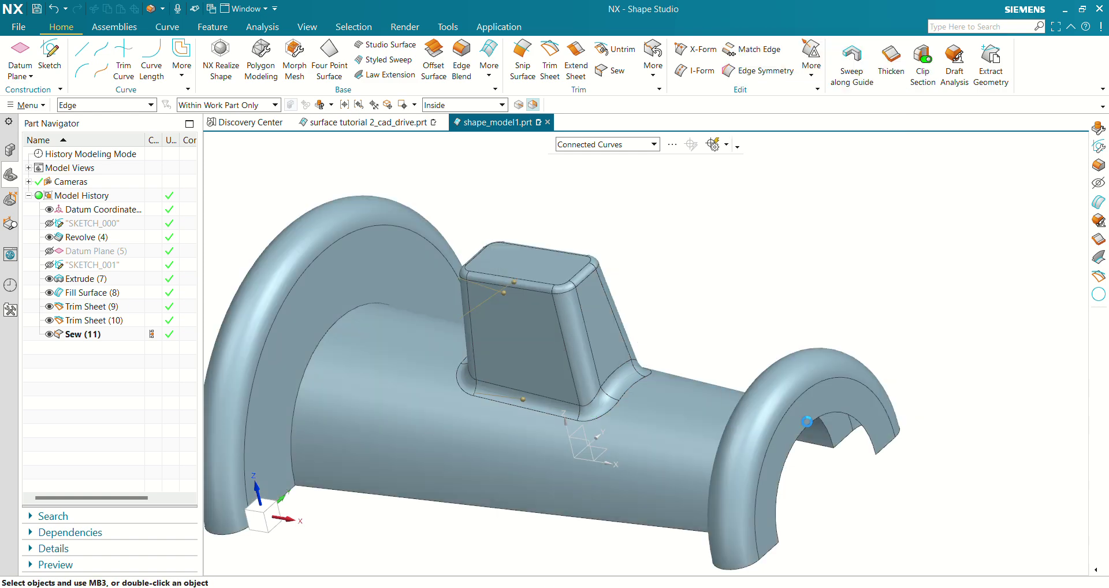
middle_click_drag(695, 366, 711, 267)
scroll(661, 331, "up", 2)
- Set up a 10 mm edge blend on the inner arched edges of both flares
left_click(462, 57)
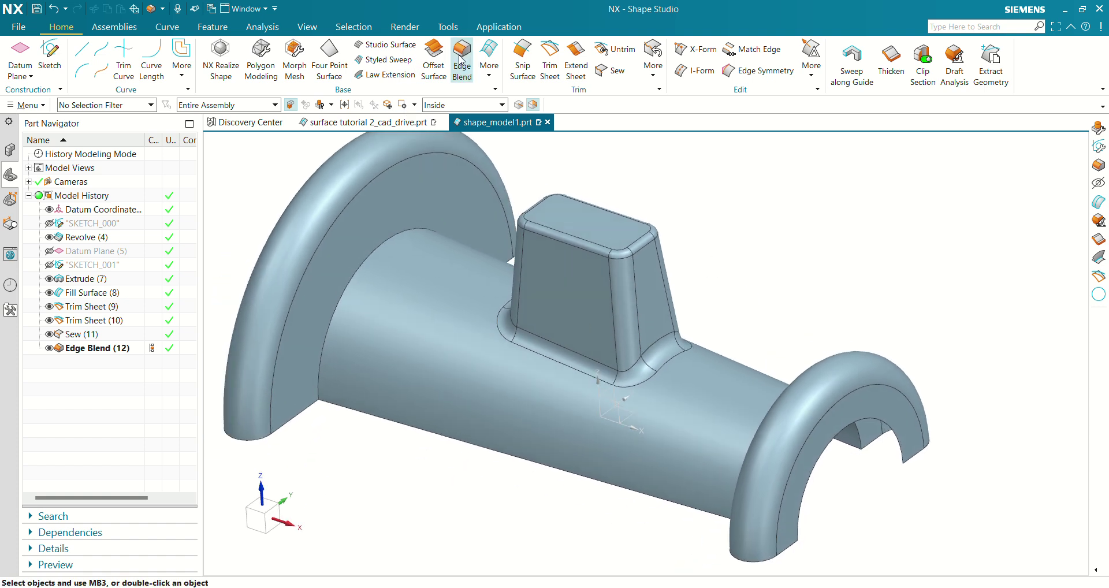
left_click(383, 239)
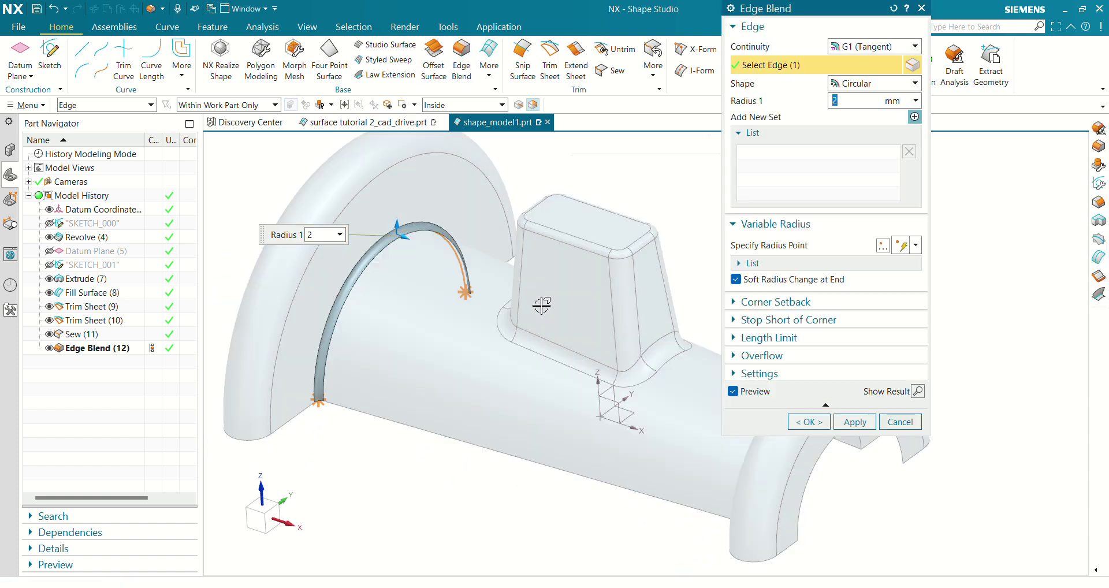
type("10")
key("Return")
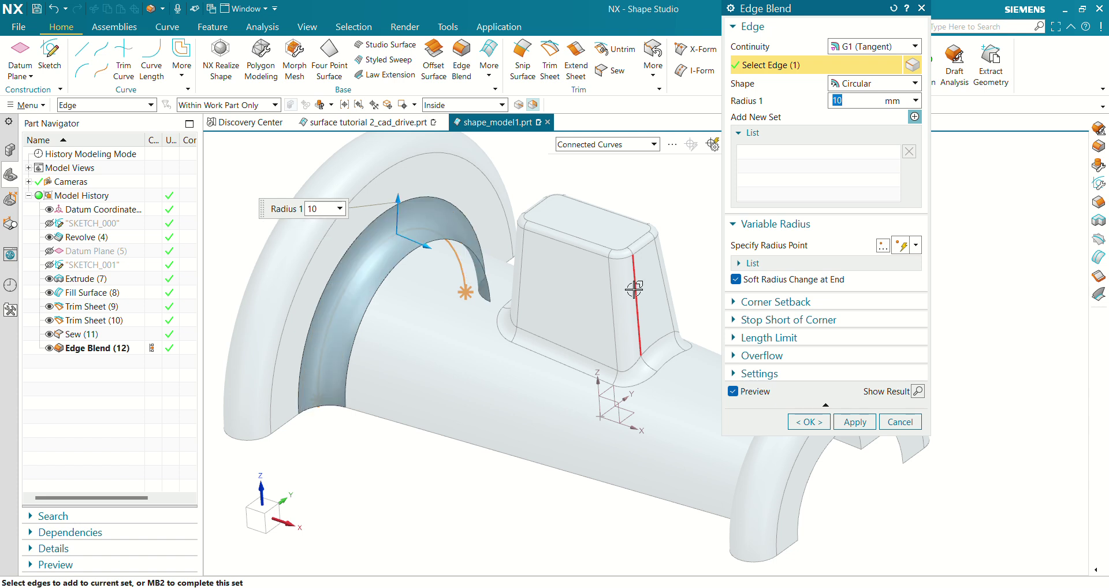
scroll(634, 289, "down", 3)
middle_click_drag(537, 451, 687, 361)
left_click(688, 361)
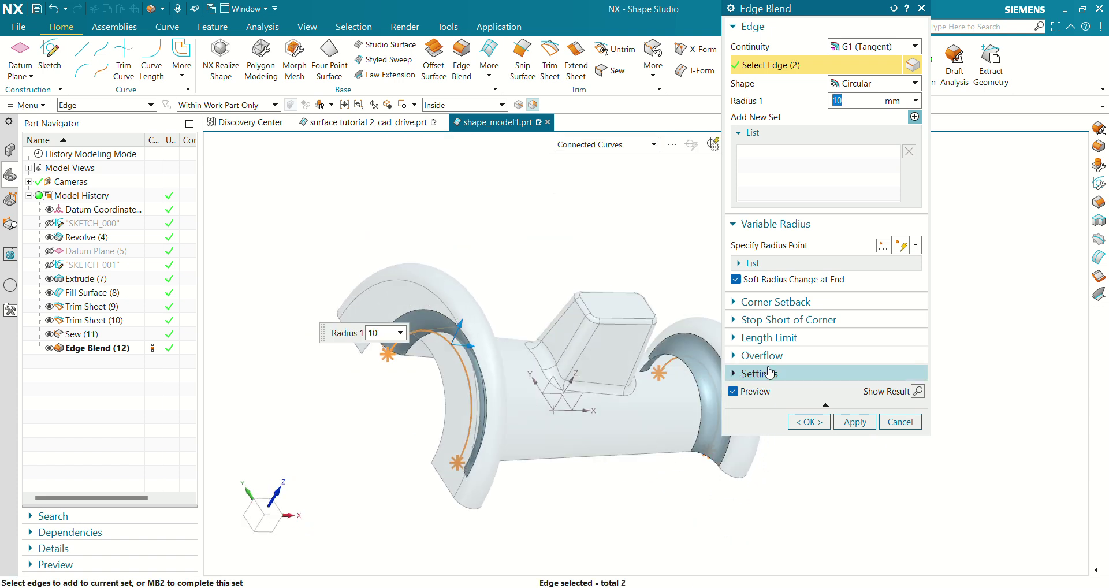
- Apply the 10 mm flare blends, hide the Datum Coordinate System, and bring up the More surface gallery
left_click(808, 422)
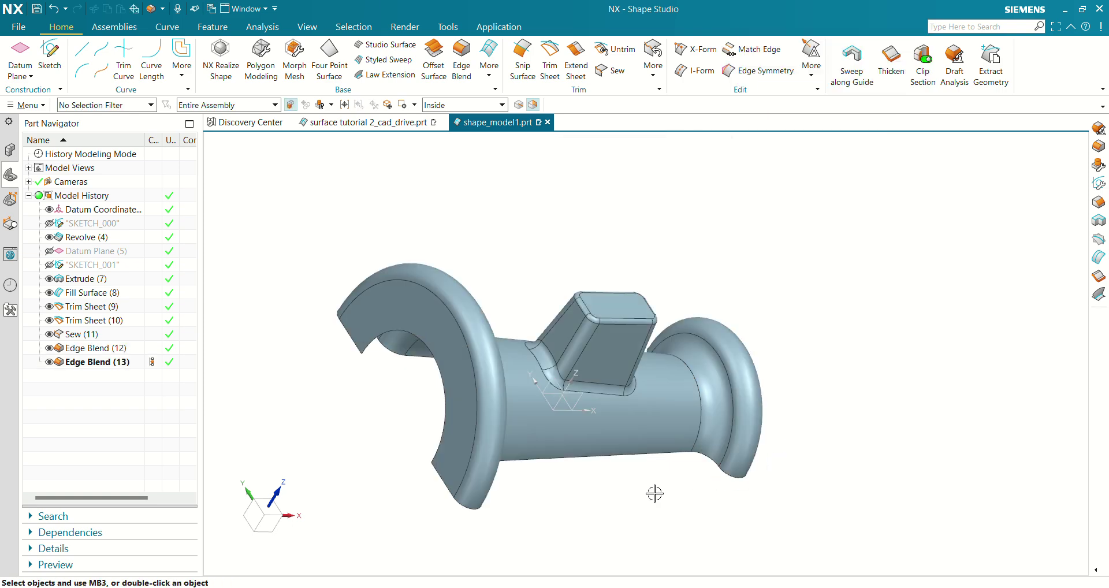
middle_click_drag(657, 495, 470, 445)
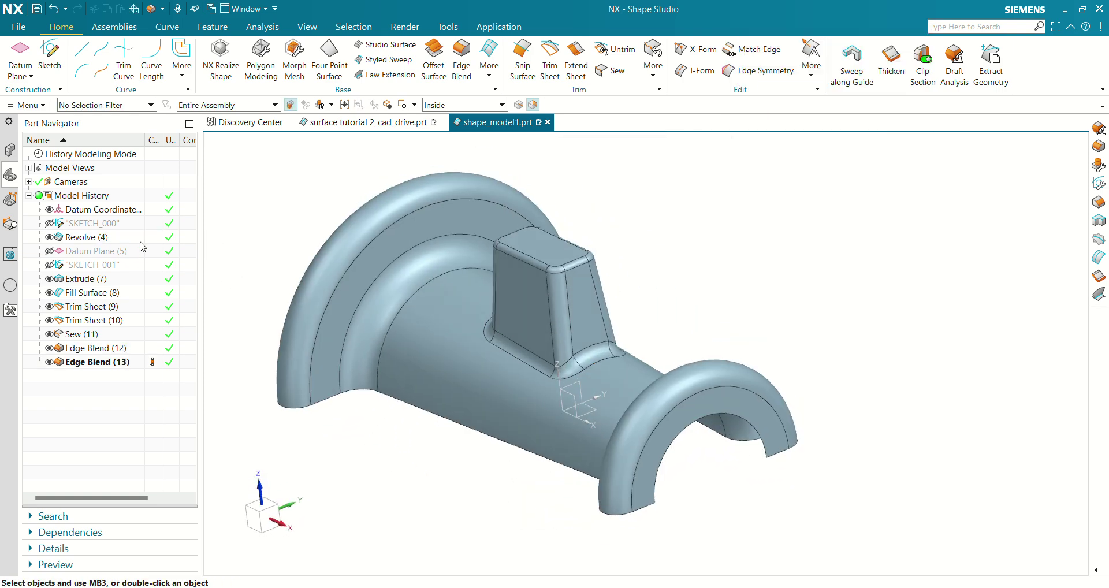
left_click(46, 209)
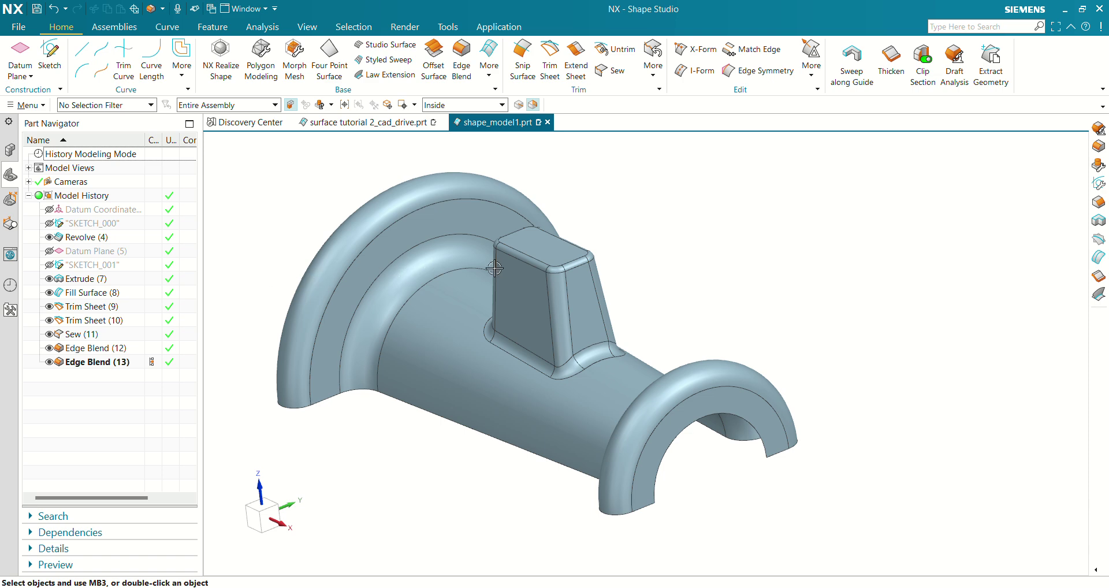
mouse_move(584, 245)
middle_mouse_down()
mouse_move(595, 254)
mouse_move(611, 237)
mouse_move(584, 242)
mouse_move(595, 257)
middle_mouse_up()
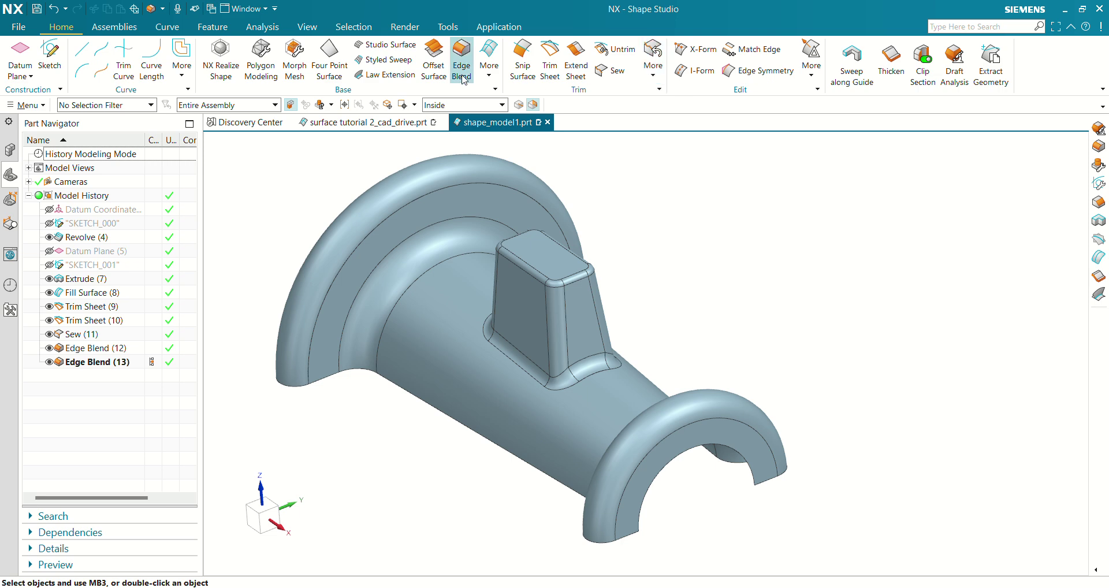
left_click(490, 66)
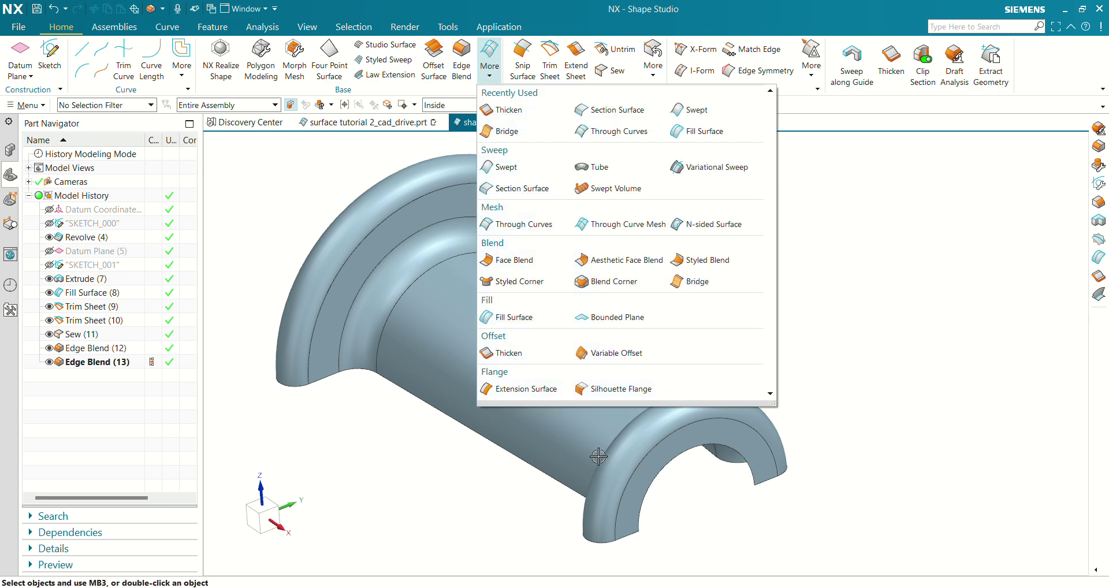
- Thicken all faces of the sewn body by 2.5 mm, reversed to the opposite side
left_click(516, 353)
left_click(487, 365)
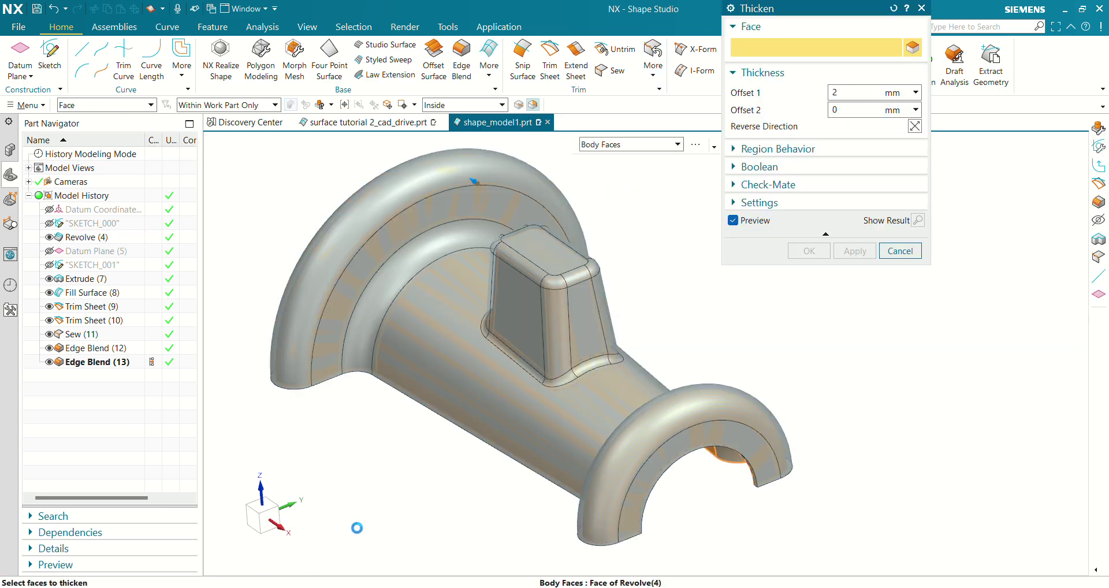
middle_click_drag(384, 511, 384, 490)
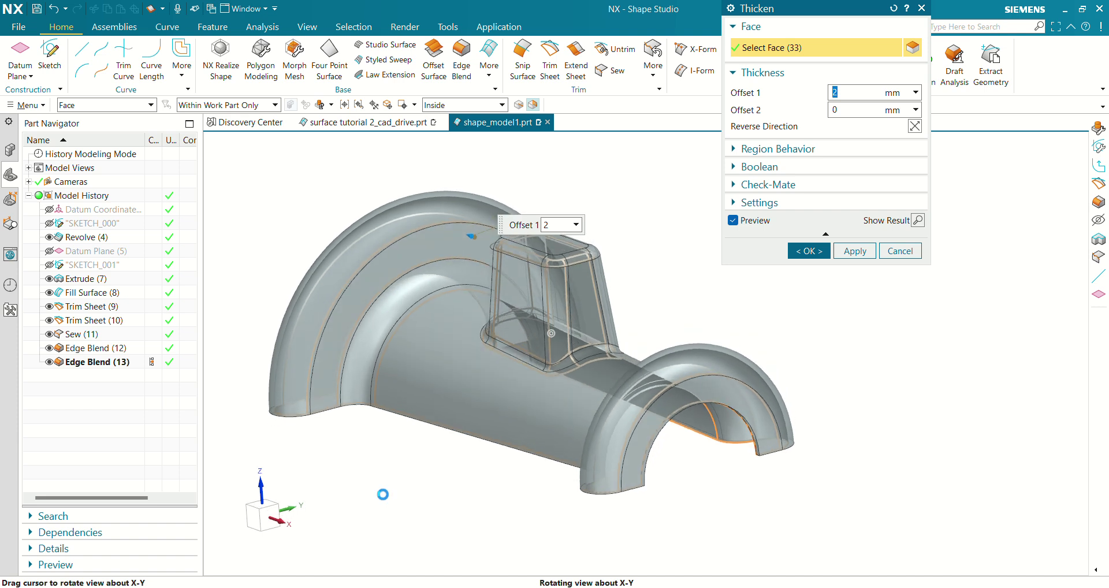
left_click(914, 128)
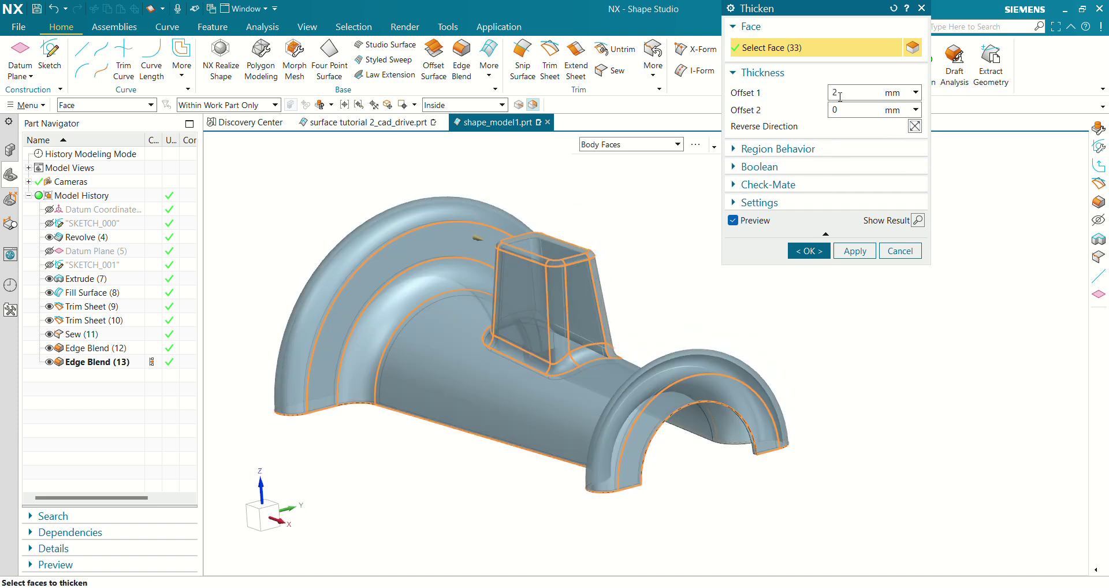
left_click(773, 94)
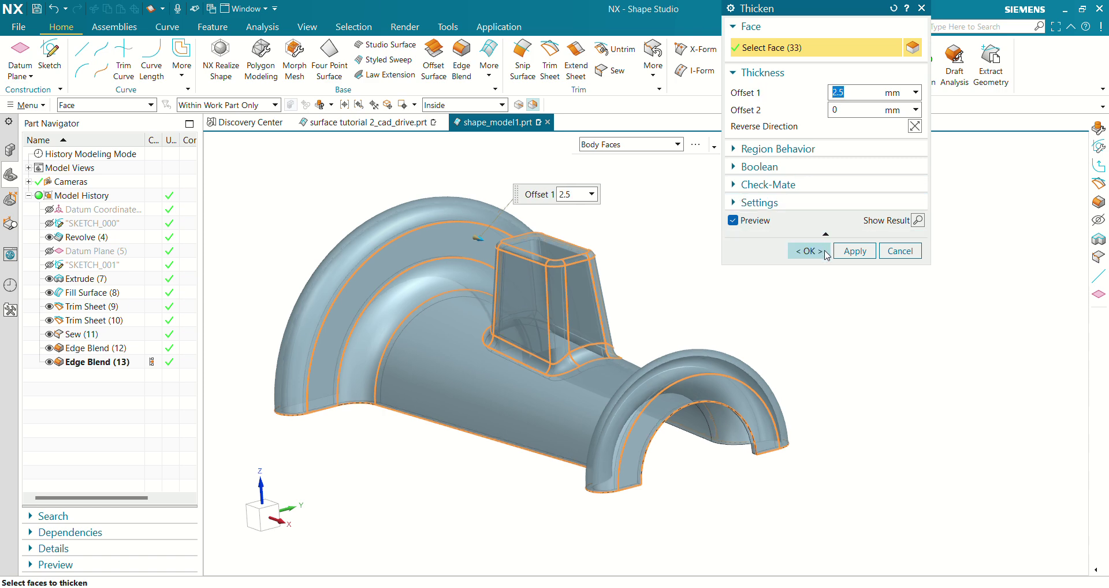
left_click(807, 251)
middle_click_drag(697, 335, 574, 207)
scroll(468, 242, "up", 5)
scroll(478, 223, "down", 4)
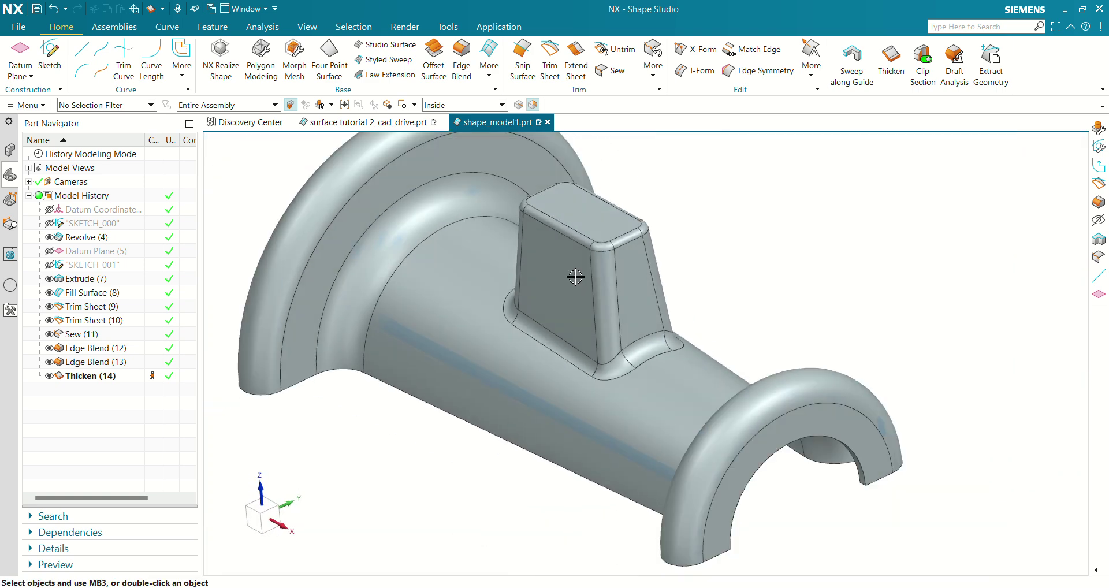
- Recolor the Thicken (14) solid body grey-blue in its object display settings (Ctrl+J)
scroll(516, 310, "down", 2)
scroll(577, 310, "up", 3)
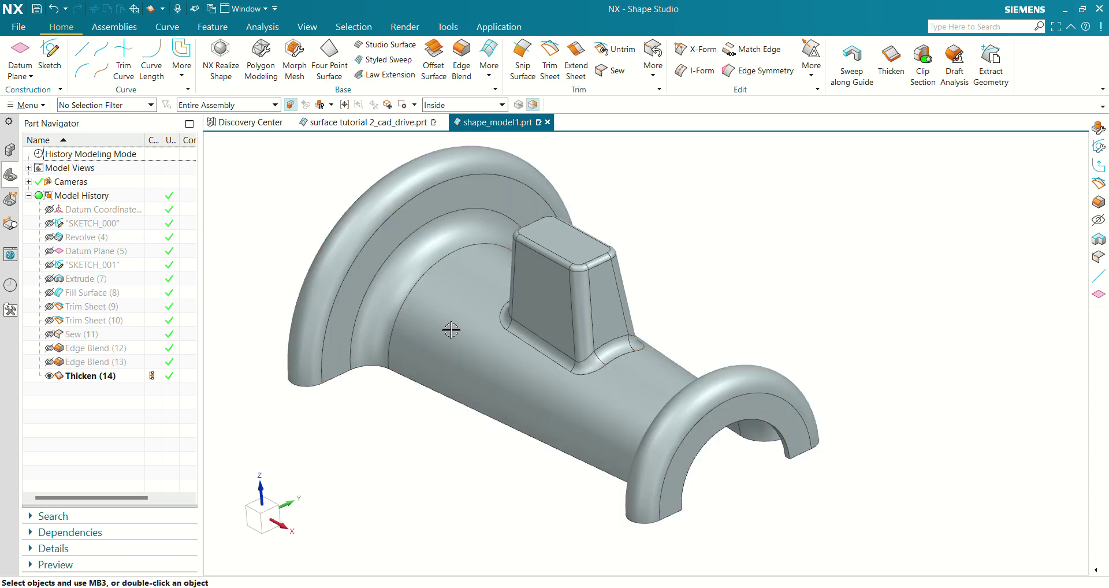
middle_click_drag(451, 327, 451, 342, "shift")
left_click(433, 313)
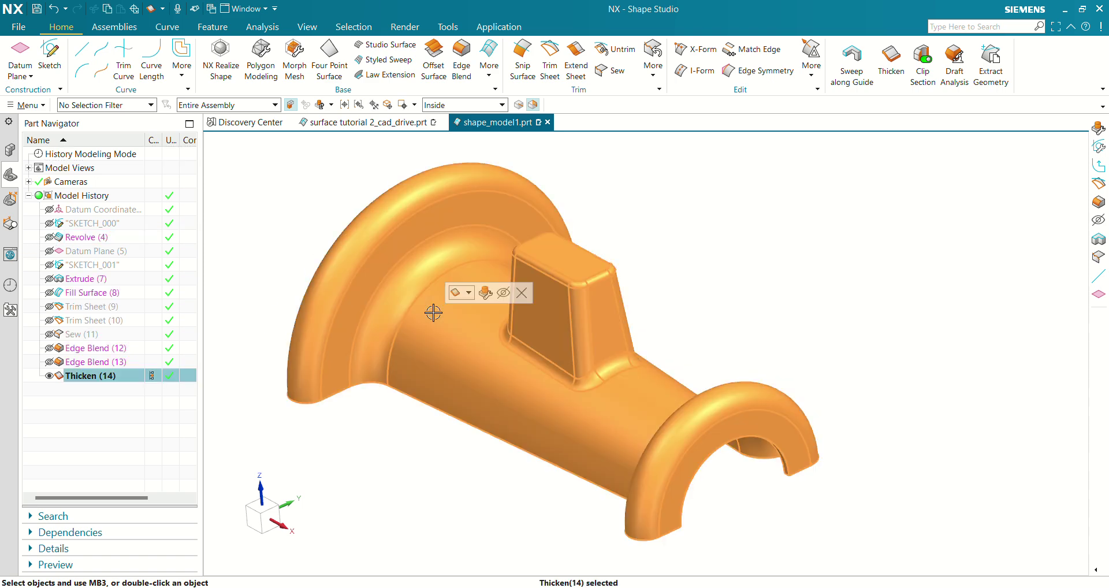
key("ctrl+j")
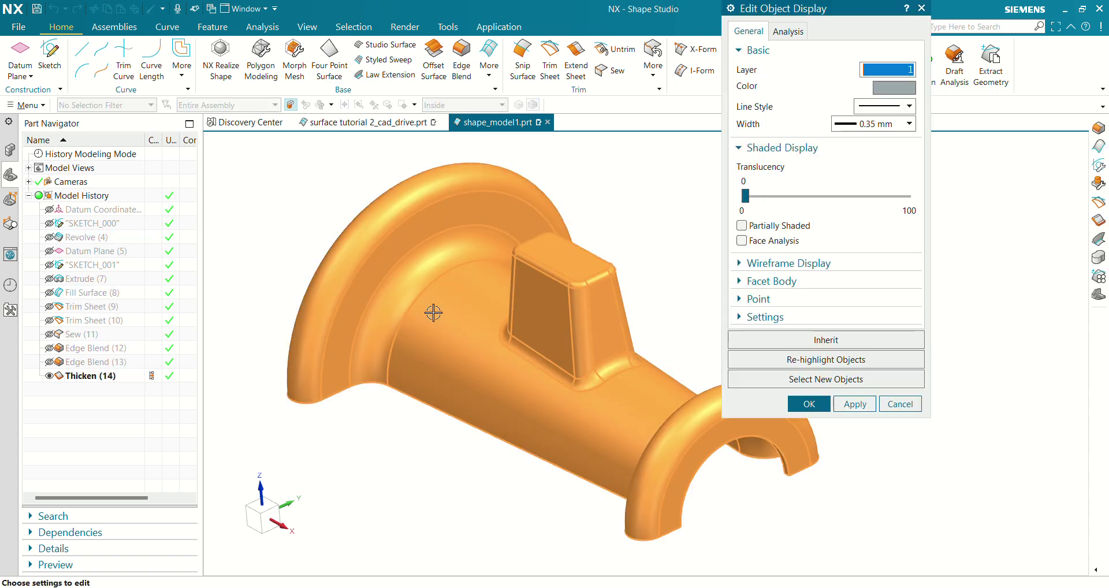
left_click(904, 87)
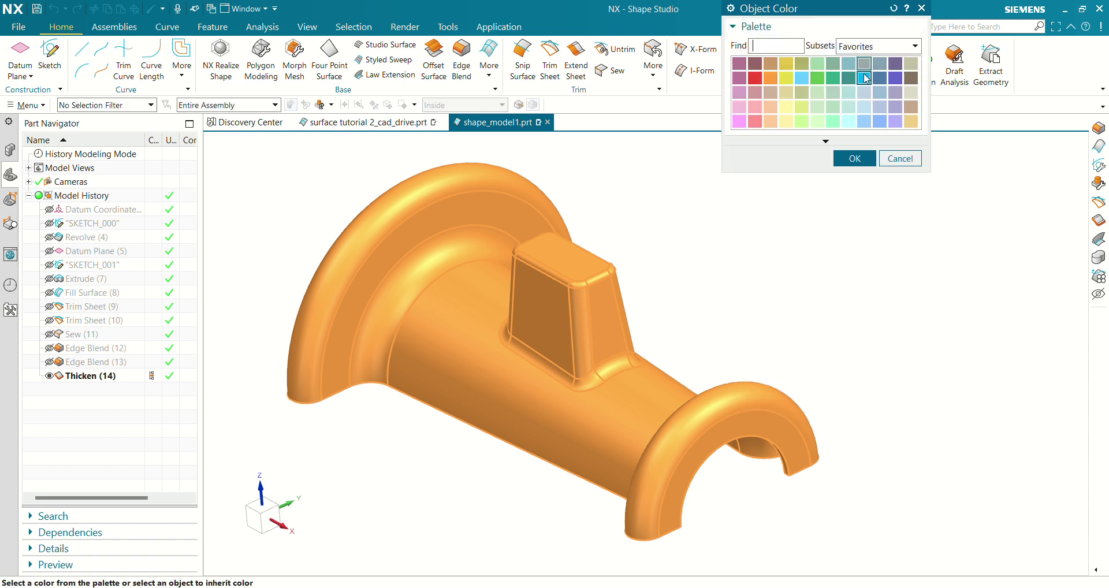
left_click(854, 158)
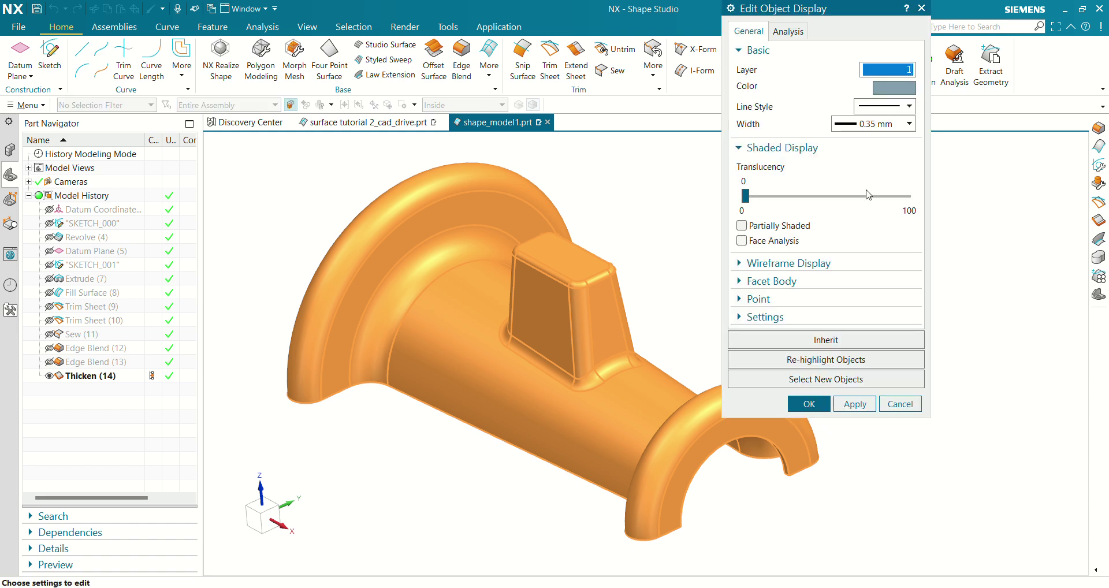
left_click(853, 405)
left_click(809, 404)
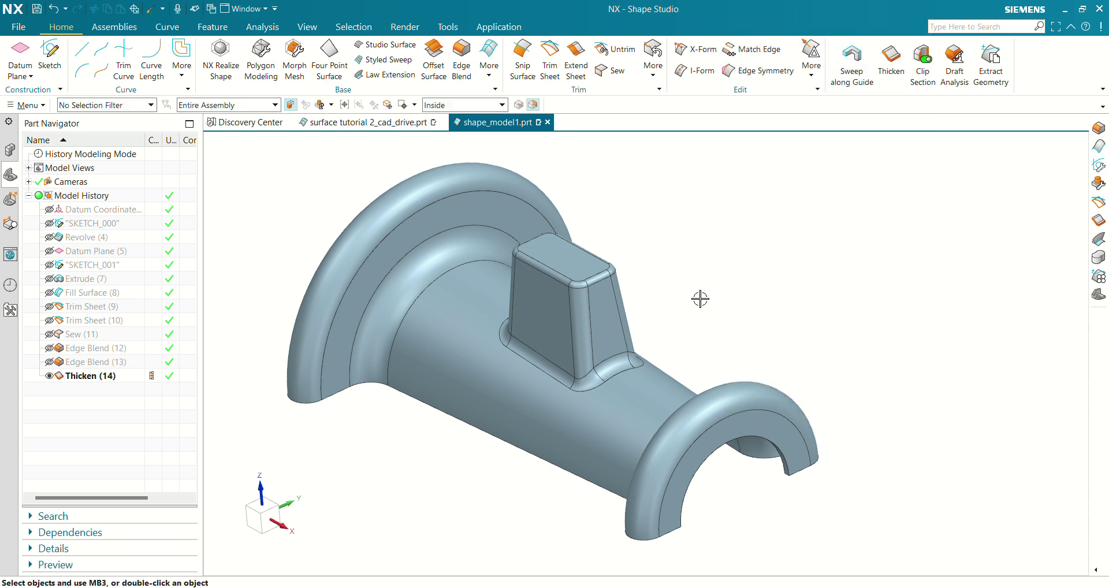
middle_click_drag(705, 290, 622, 327)
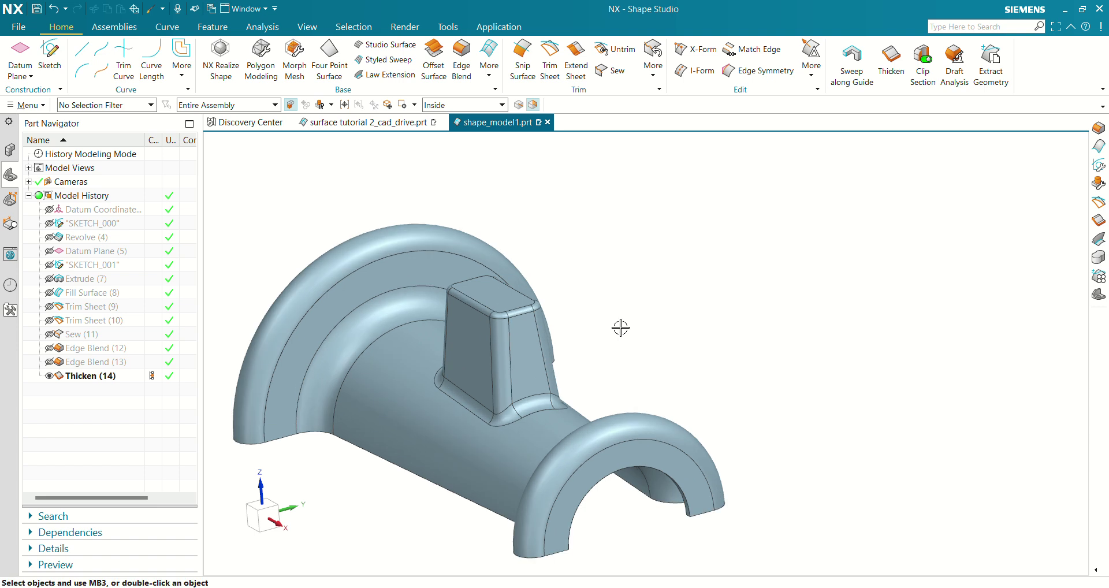
scroll(674, 293, "up", 2)
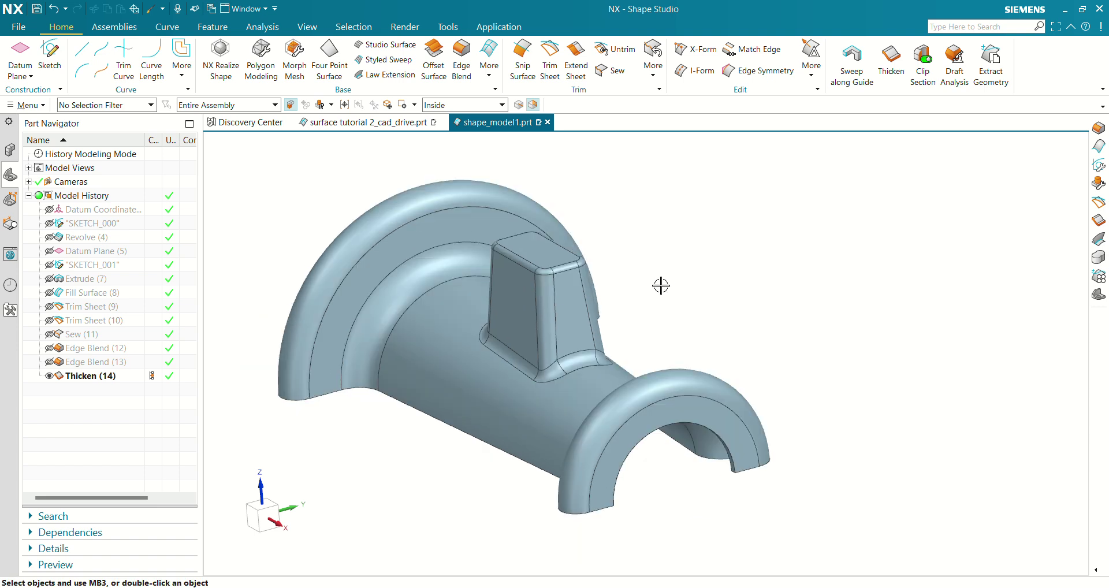